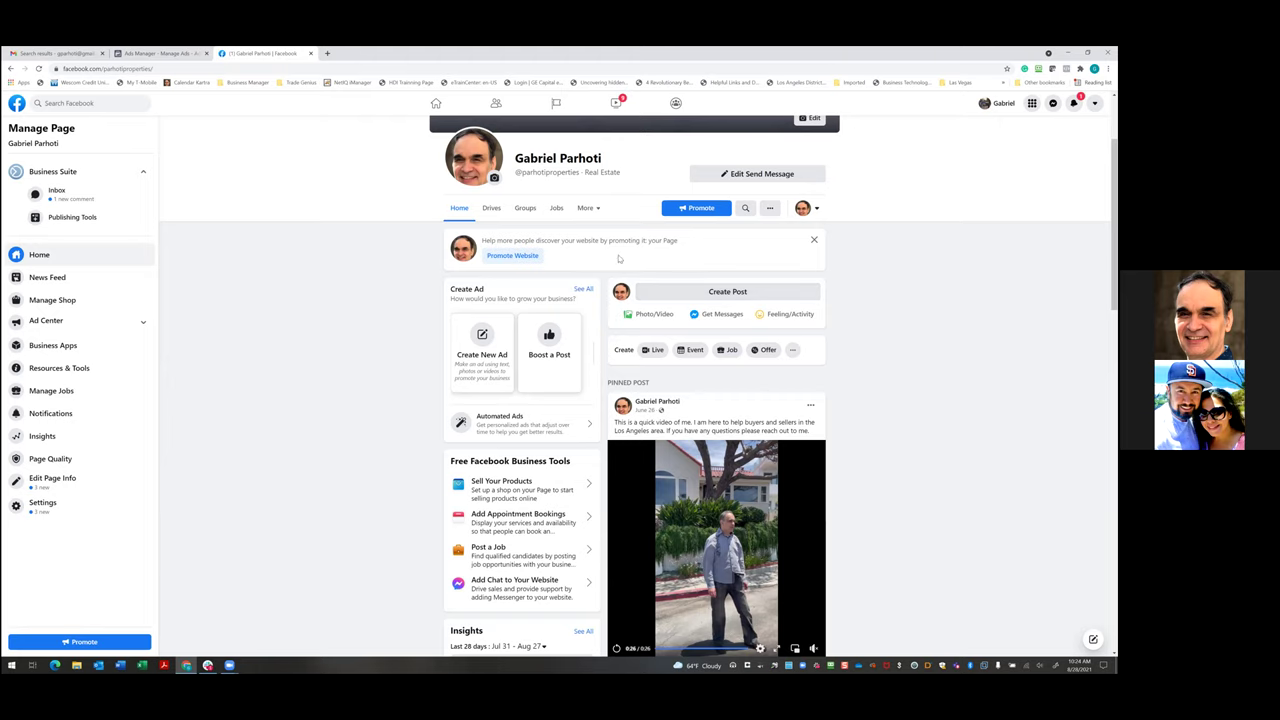
- Open a blank Word document and insert the sentence "I would like to add some value to your life if you are planning on selling."
scroll(660, 289, "down", 2)
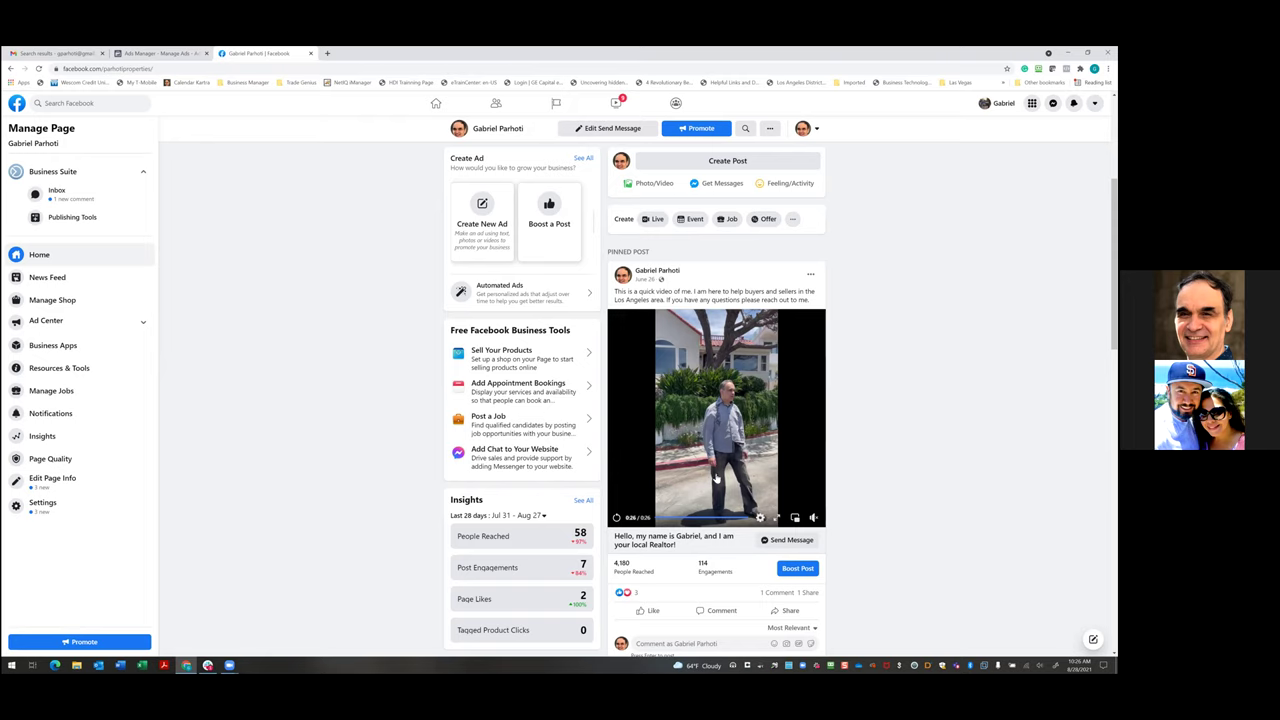
left_click(97, 664)
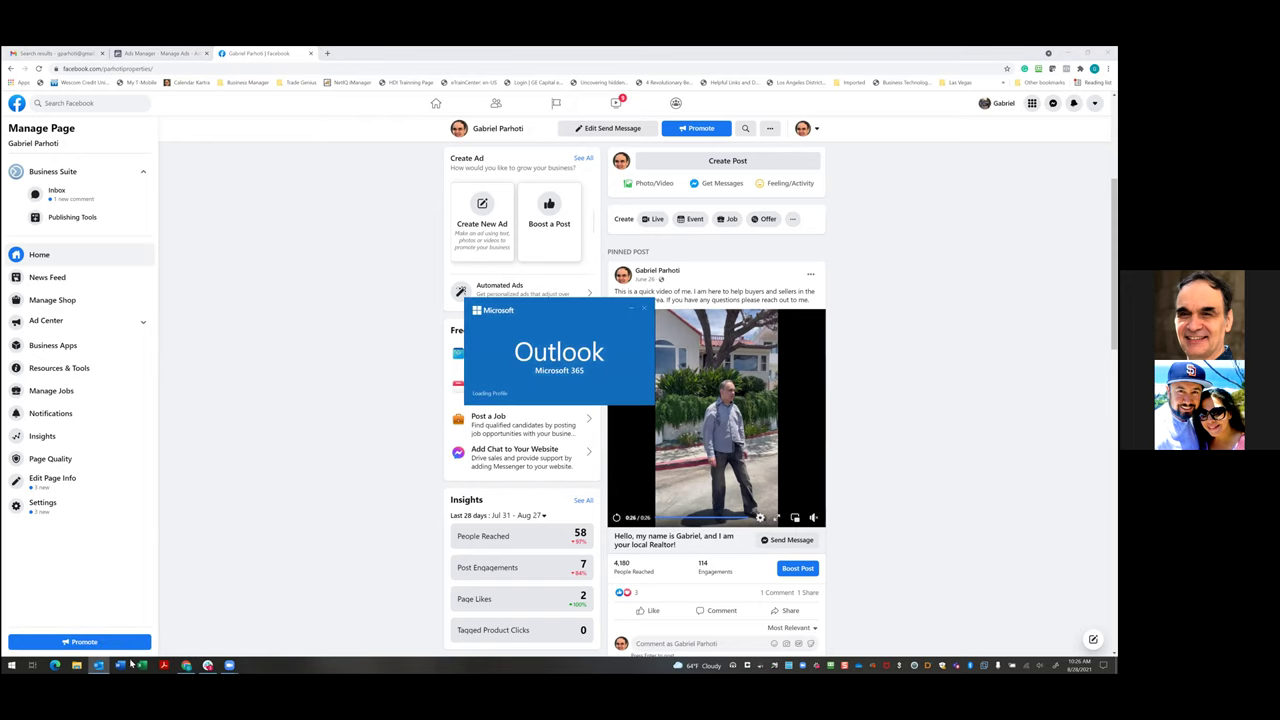
left_click(644, 312)
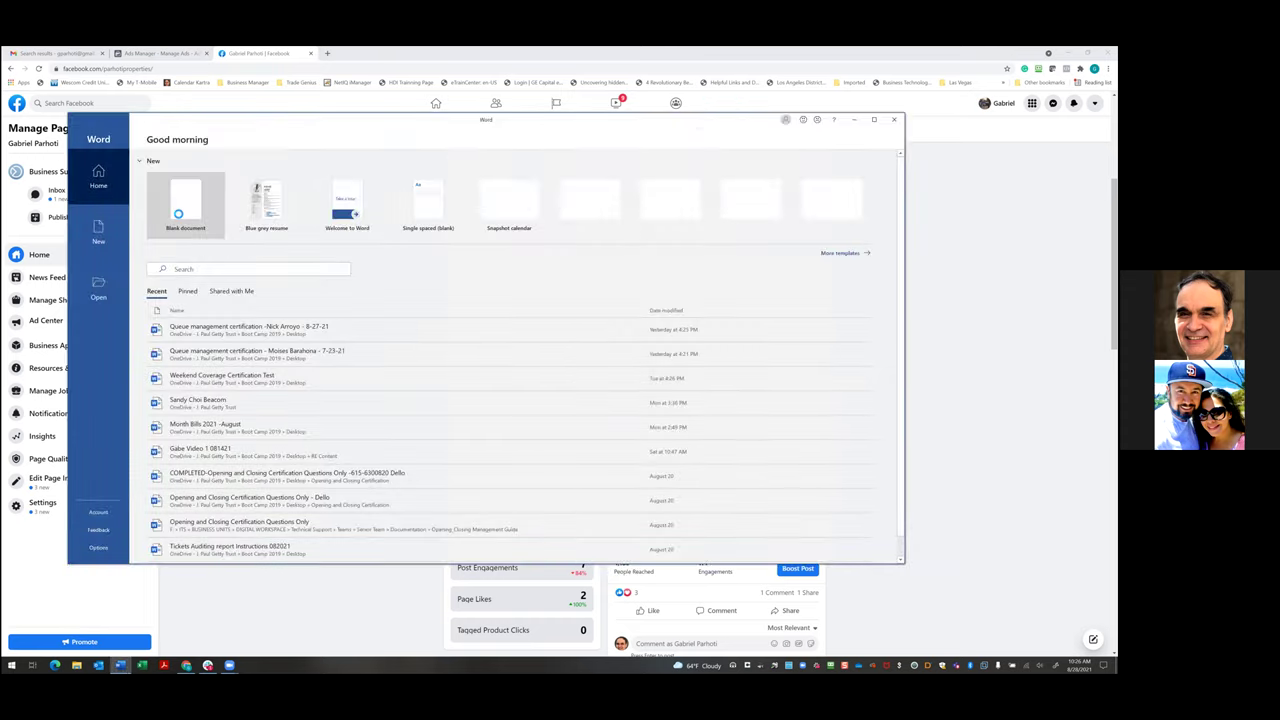
left_click(178, 210)
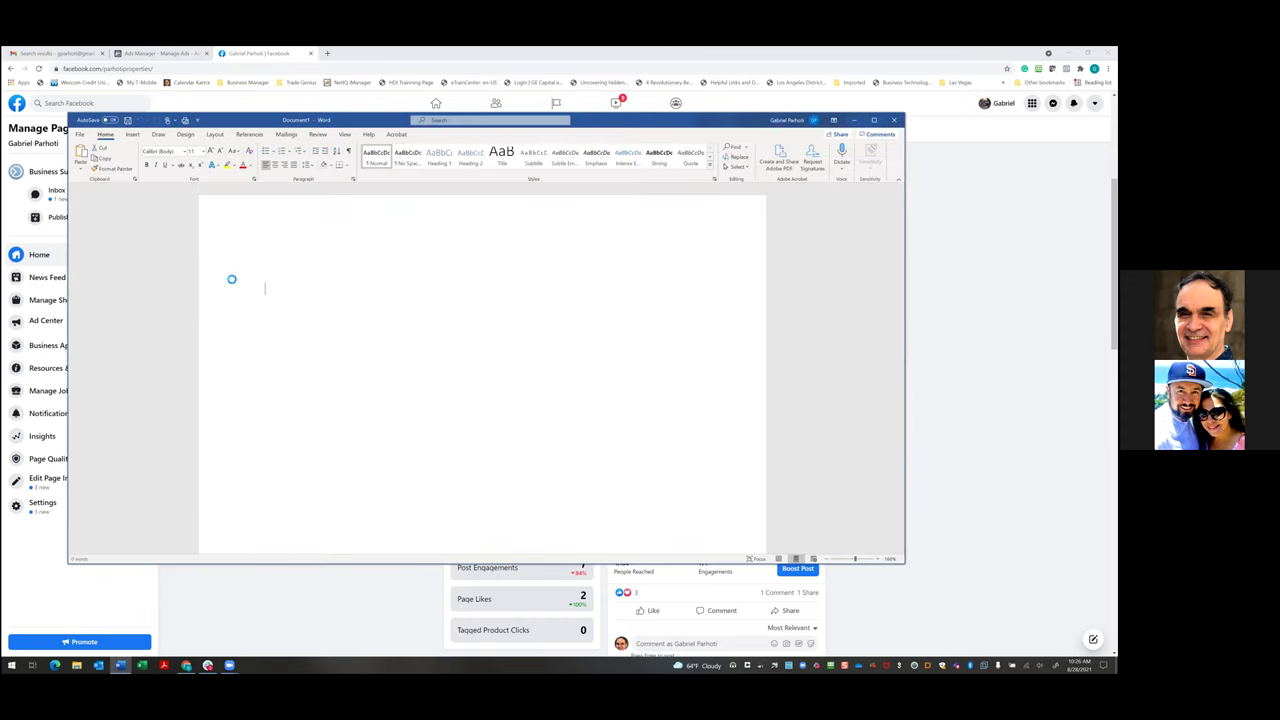
type("I would like to add some value to your life if you are planning on selling.")
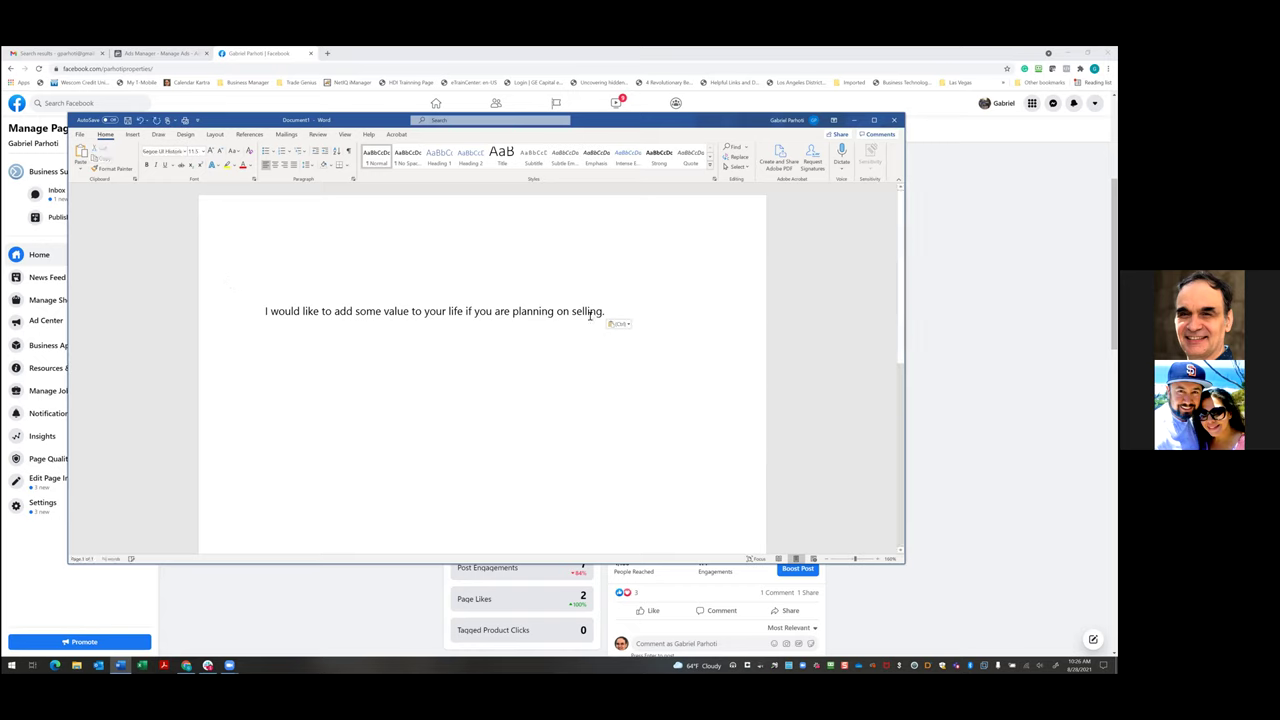
- Insert blank lines above the sentence in the Word document, then return to the Facebook page
left_click(265, 312)
key("Return")
key("Return")
key("Return")
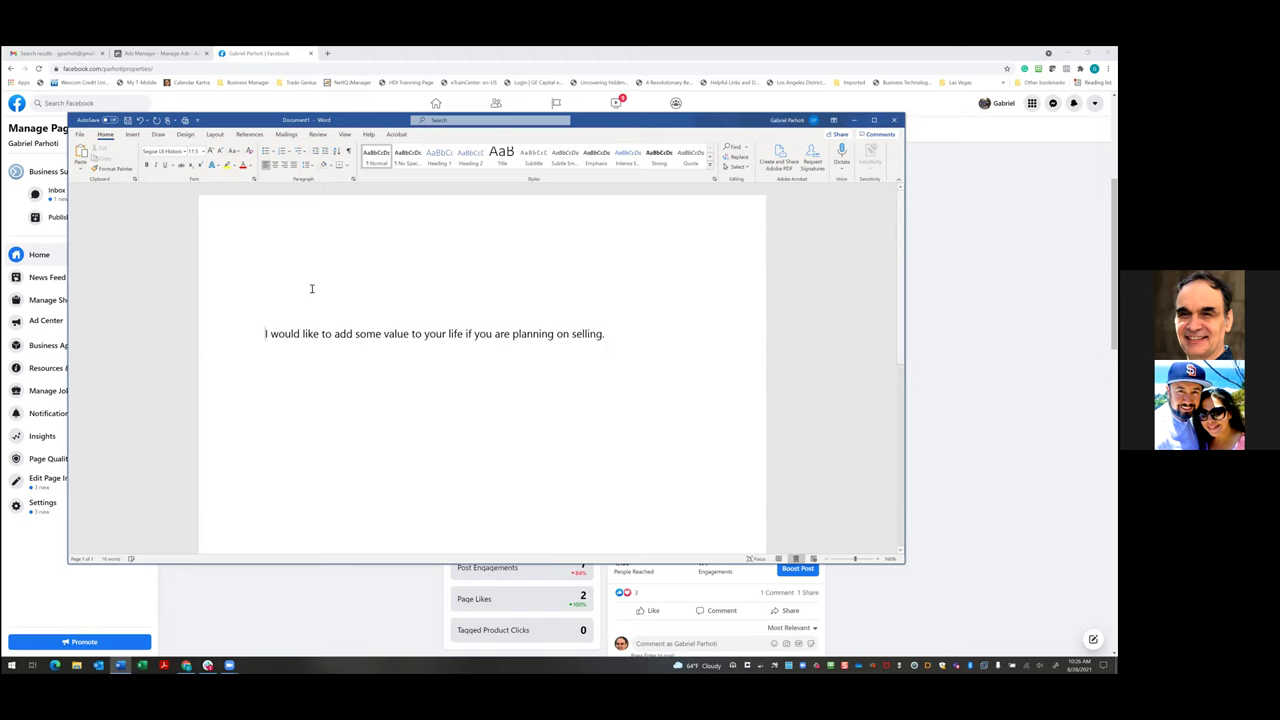
left_click(317, 298)
left_click(854, 121)
- Start a new post on the Facebook business page
scroll(700, 480, "down", 5)
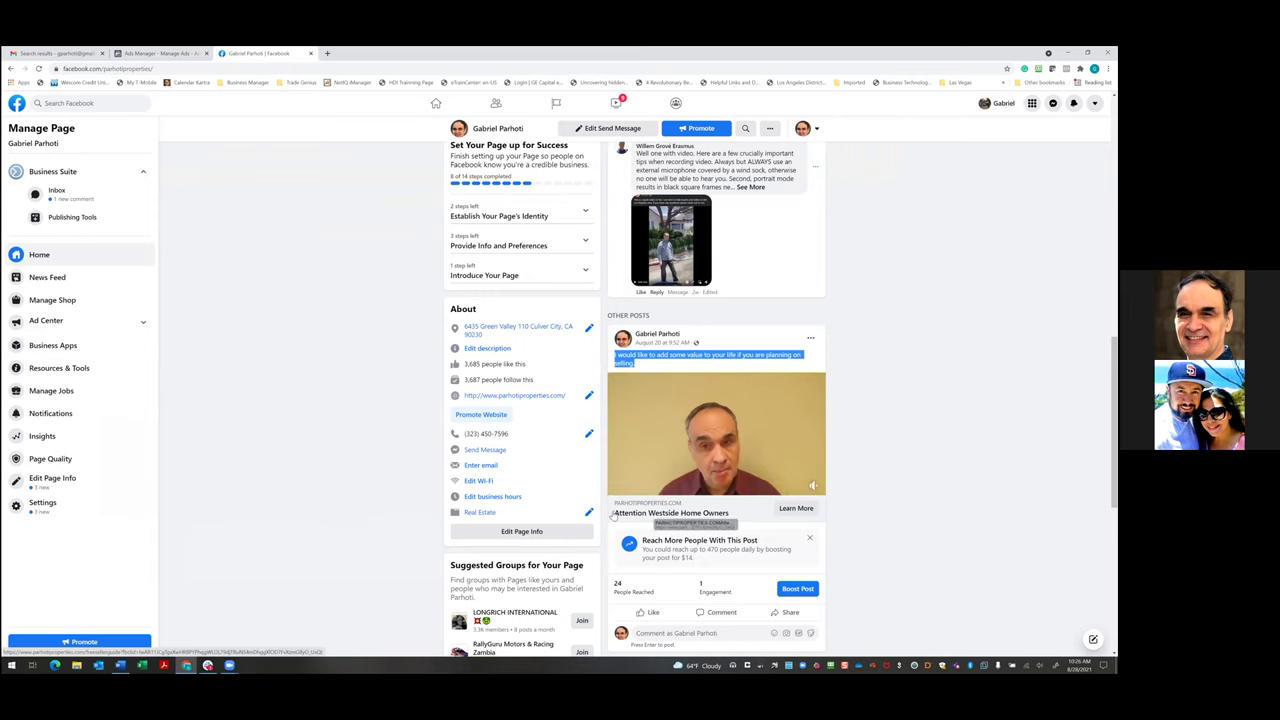
scroll(880, 478, "up", 2)
scroll(877, 475, "up", 4)
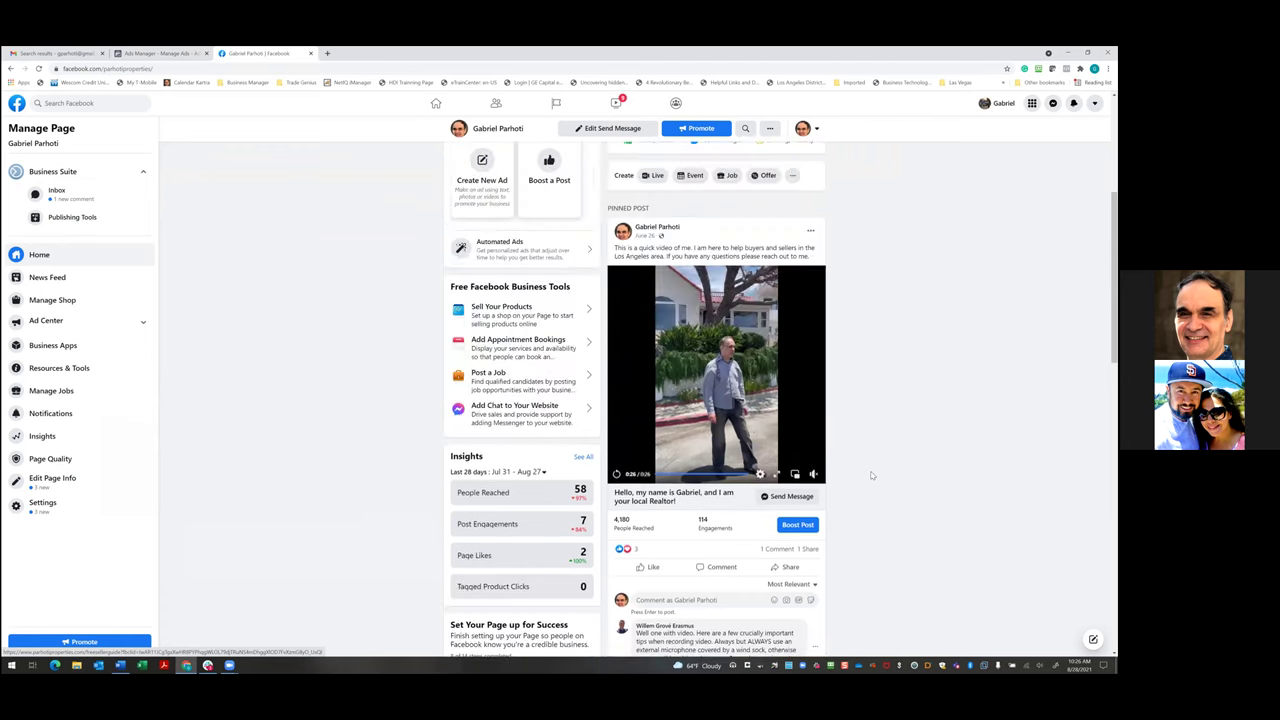
scroll(865, 480, "down", 2)
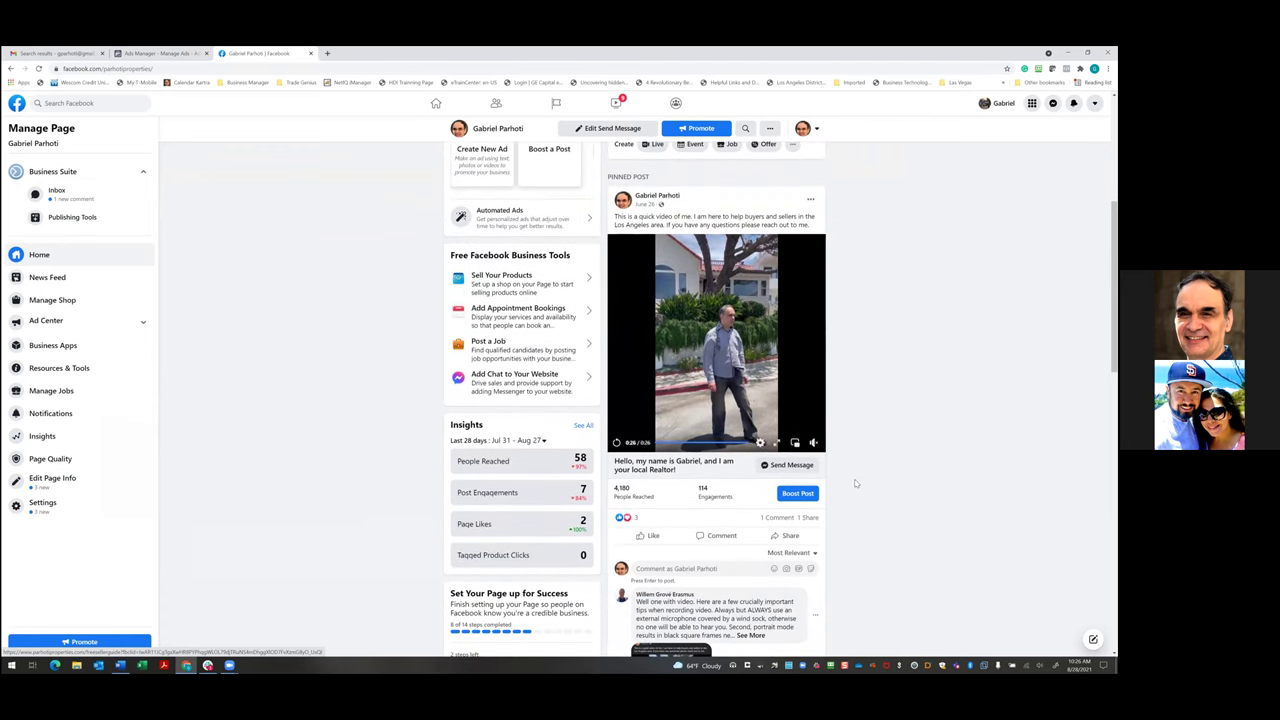
scroll(855, 483, "up", 4)
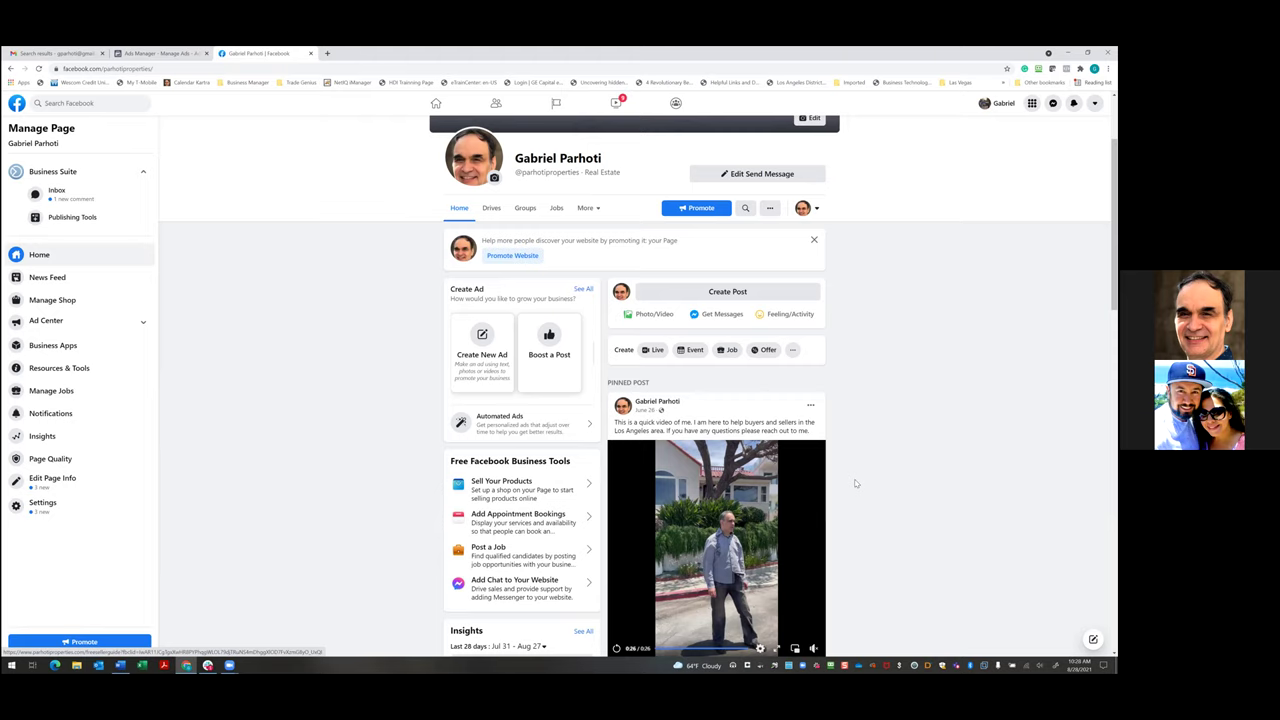
left_click(740, 300)
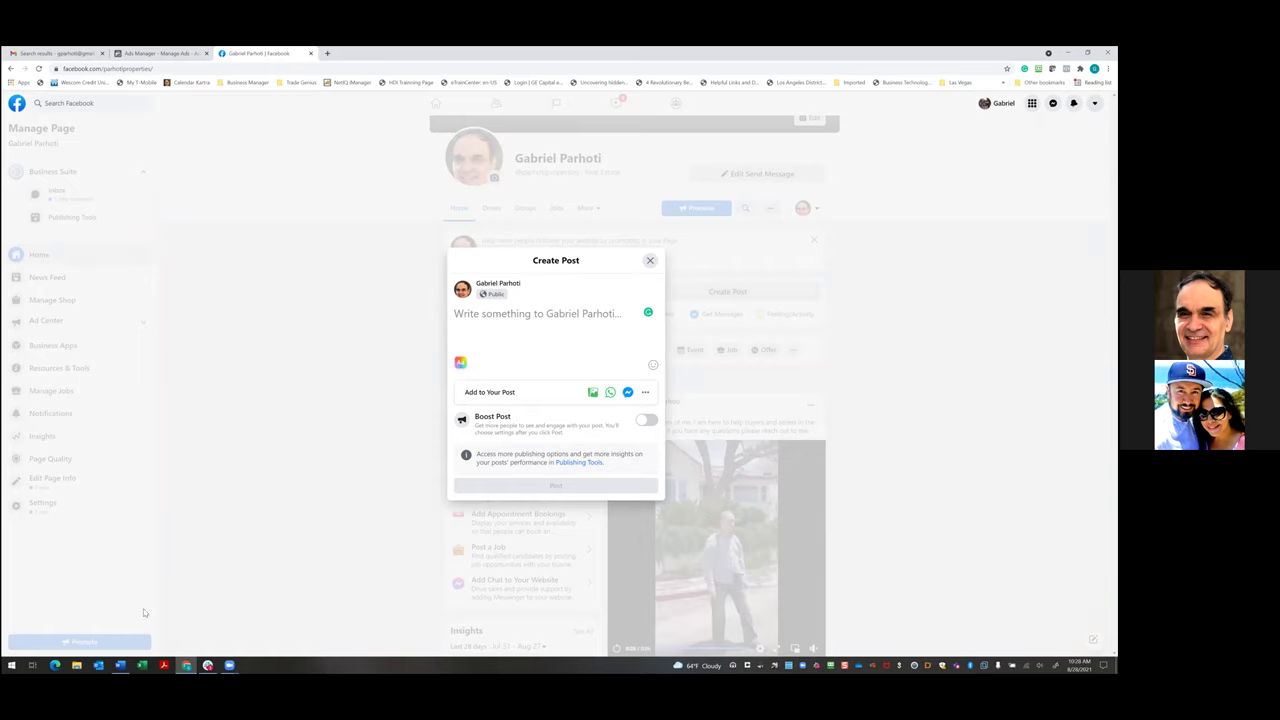
- Copy the "I would like to add some value" sentence from the Word document into the Facebook post draft
left_click(122, 664)
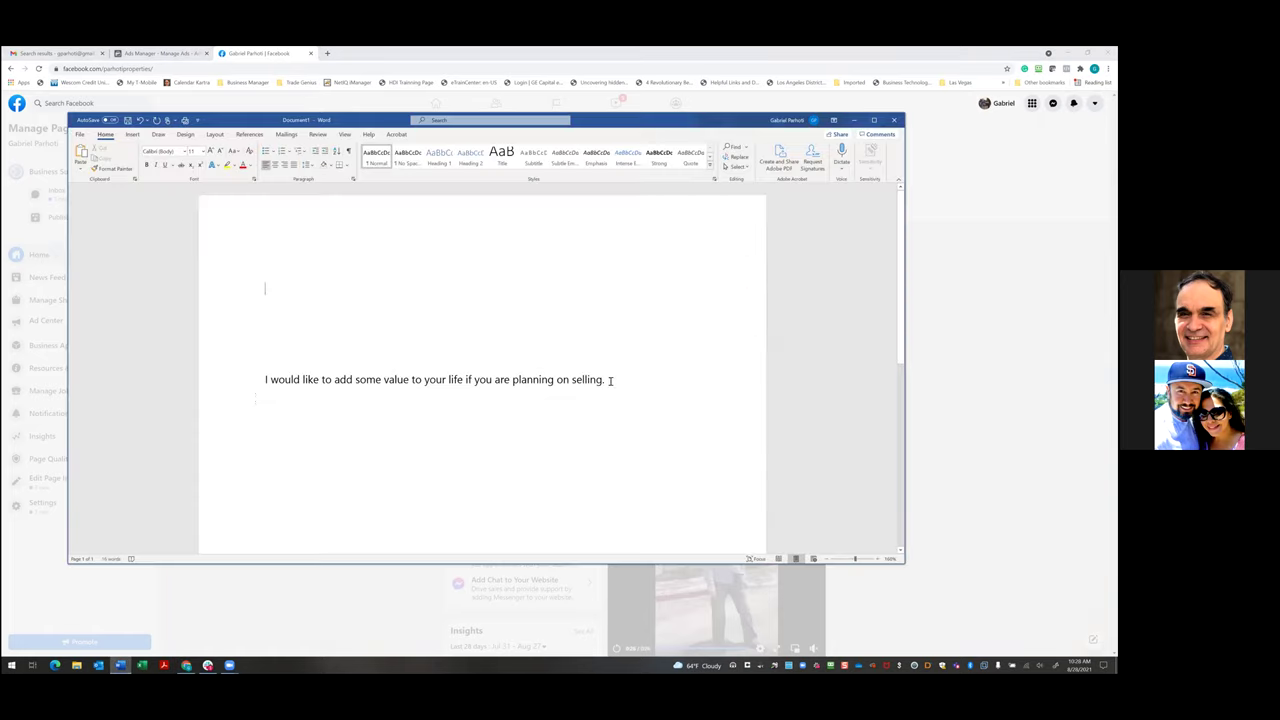
key("ctrl+a")
key("ctrl+c")
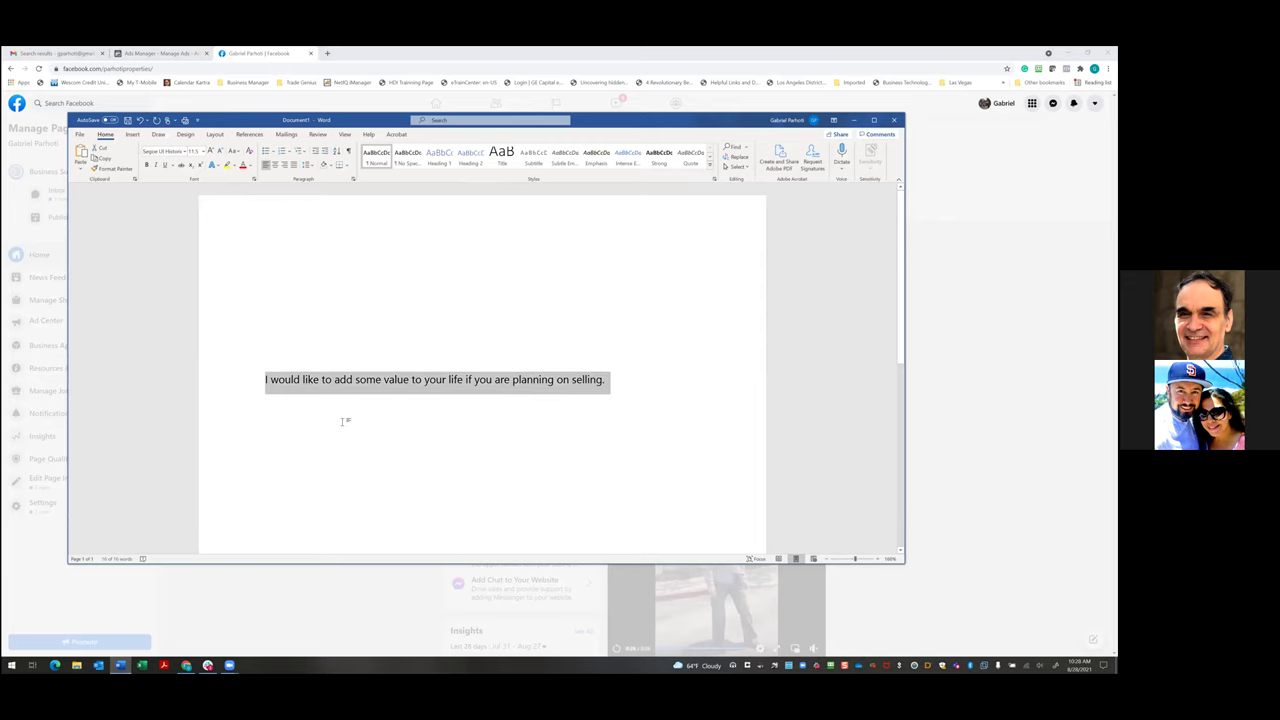
left_click(853, 120)
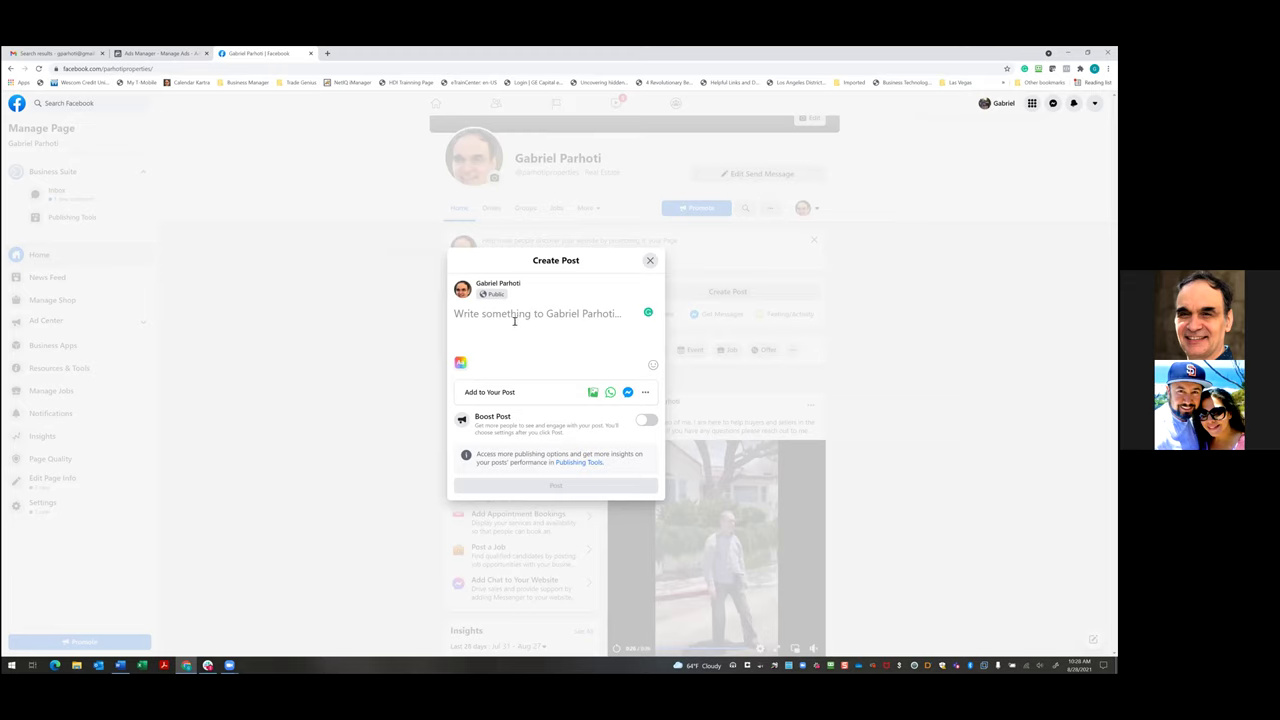
key("ctrl+v")
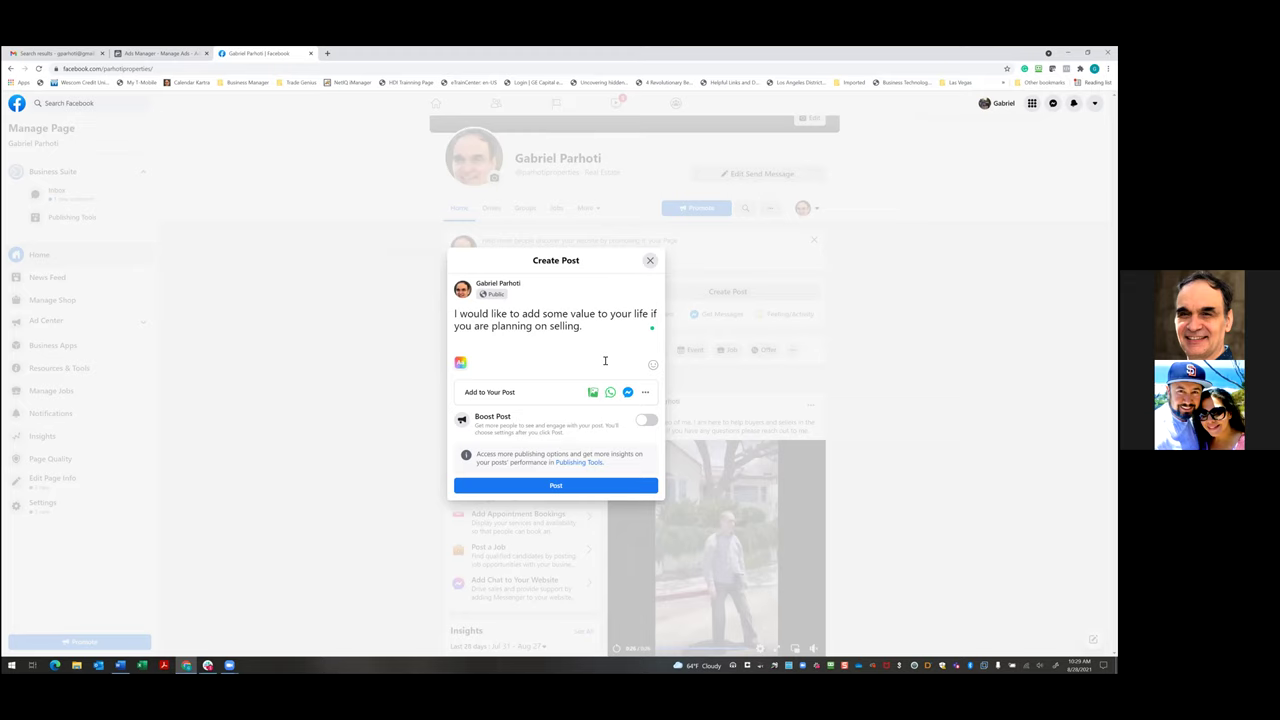
- Append "My name is", the page owner's first name, and "and I am local Realtor. I put a toghete" to the post
type("My name is G")
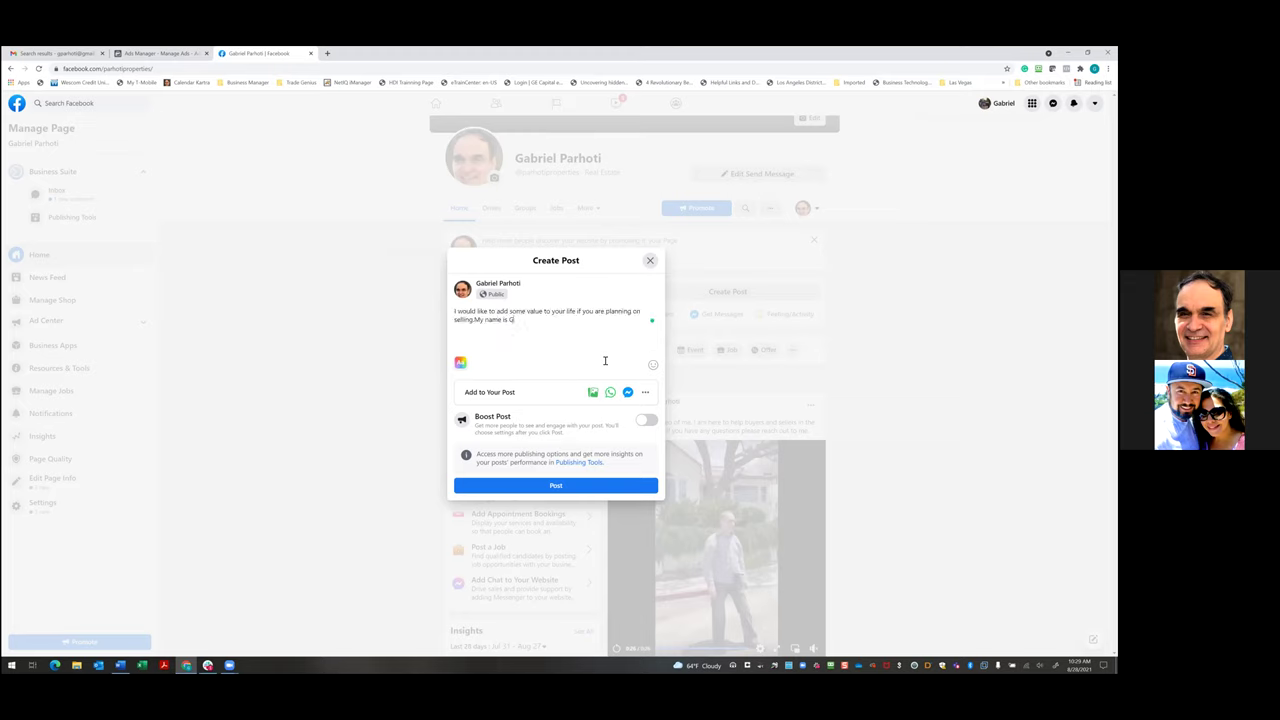
type("abriel and I am local rea")
key("Delete")
type("R")
type("tor. I put a toghete")
- Change the introduction in the post to read "I am your local Realtor"
right_click(686, 345)
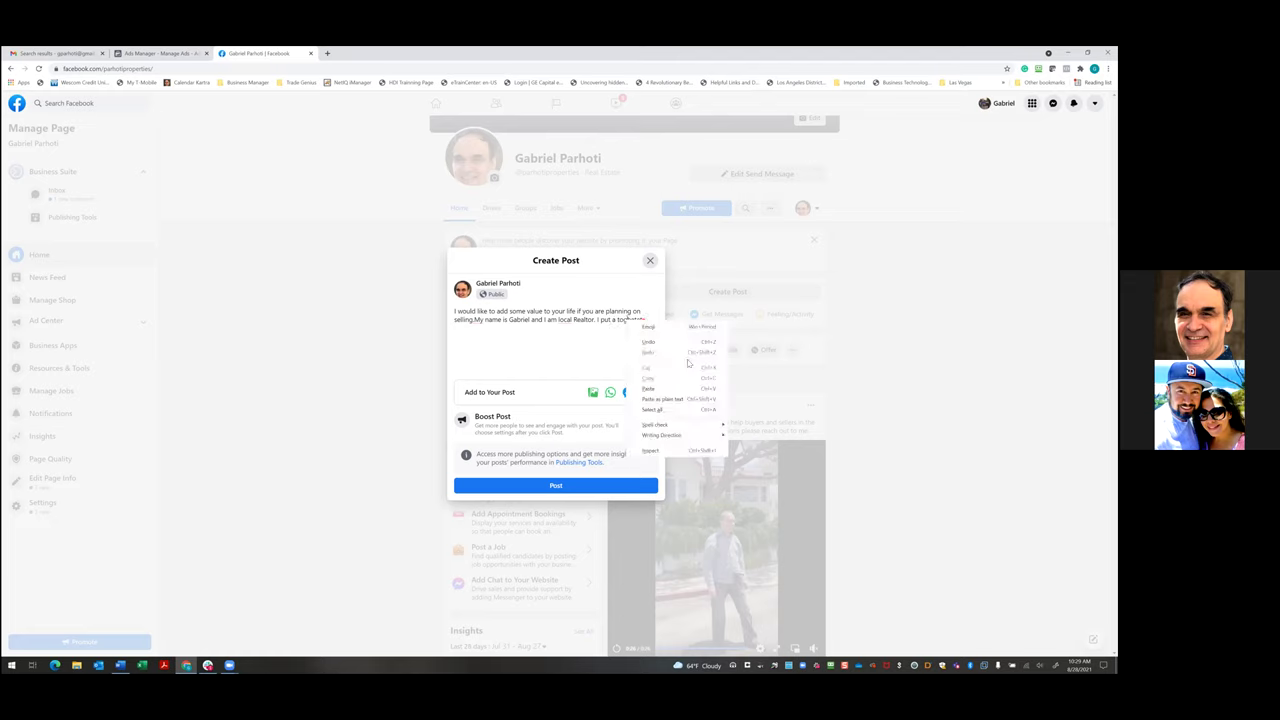
left_click(643, 320)
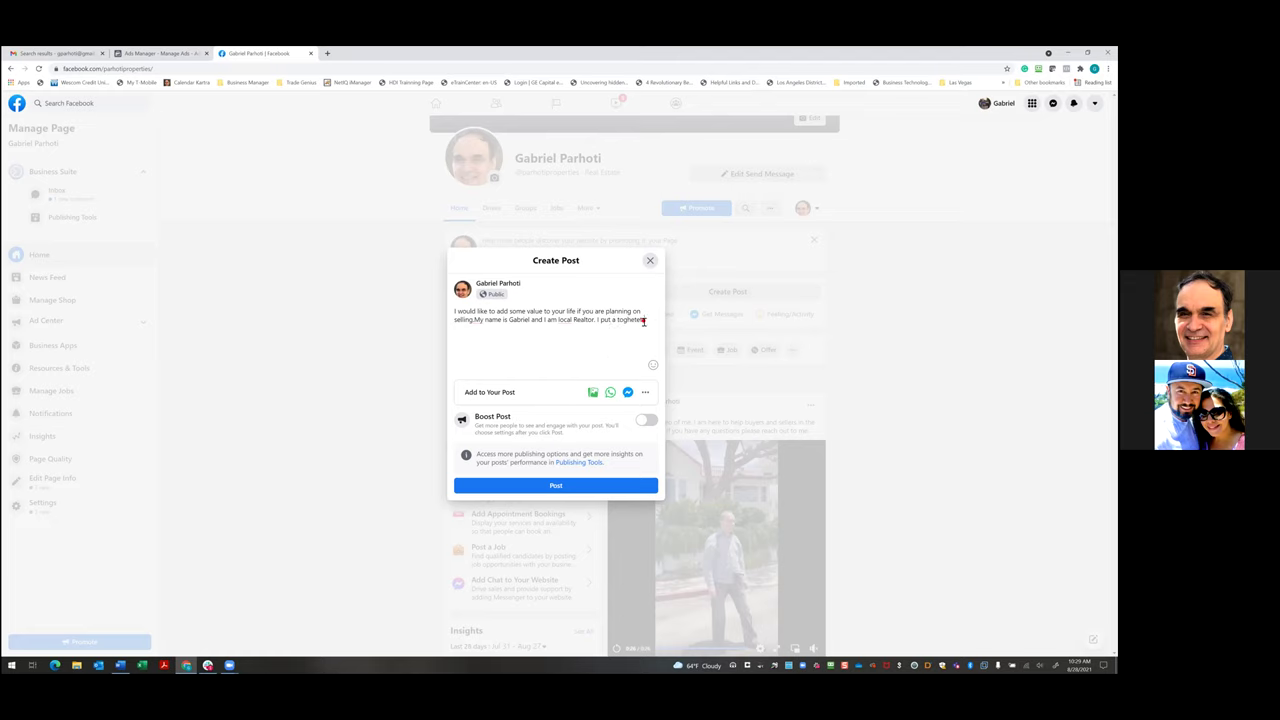
mouse_move(643, 320)
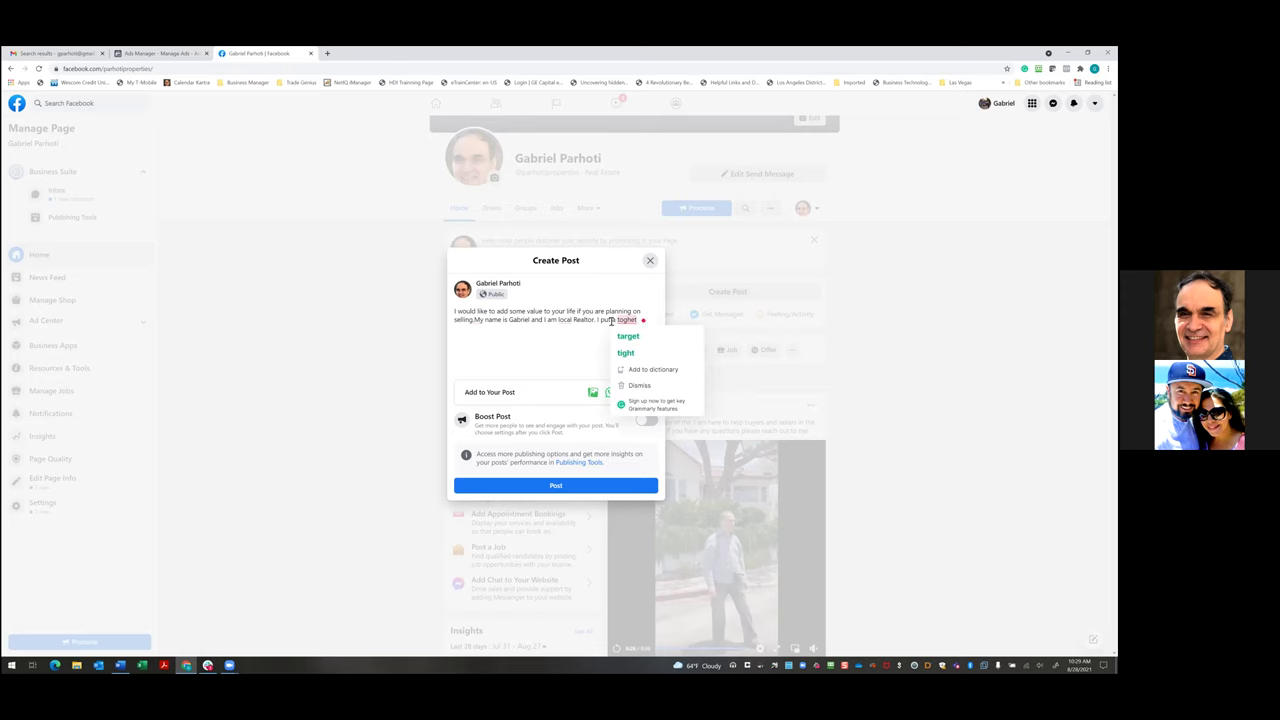
right_click(568, 322)
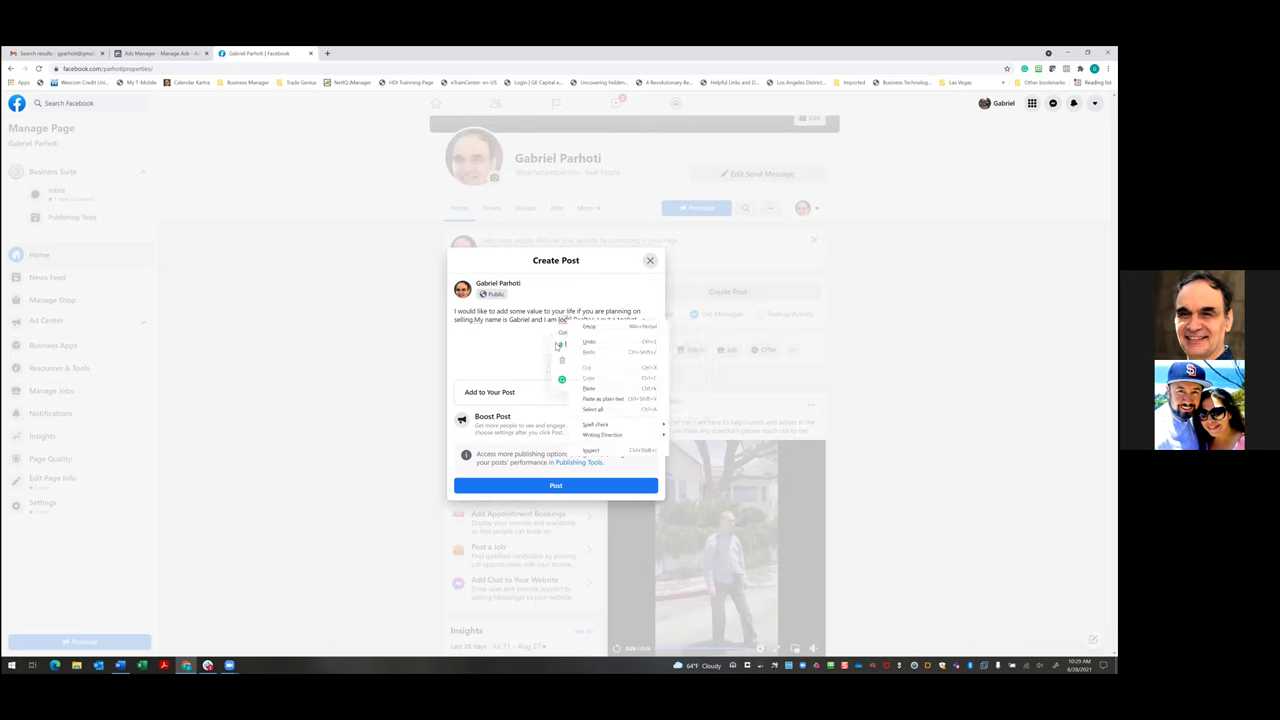
key("Escape")
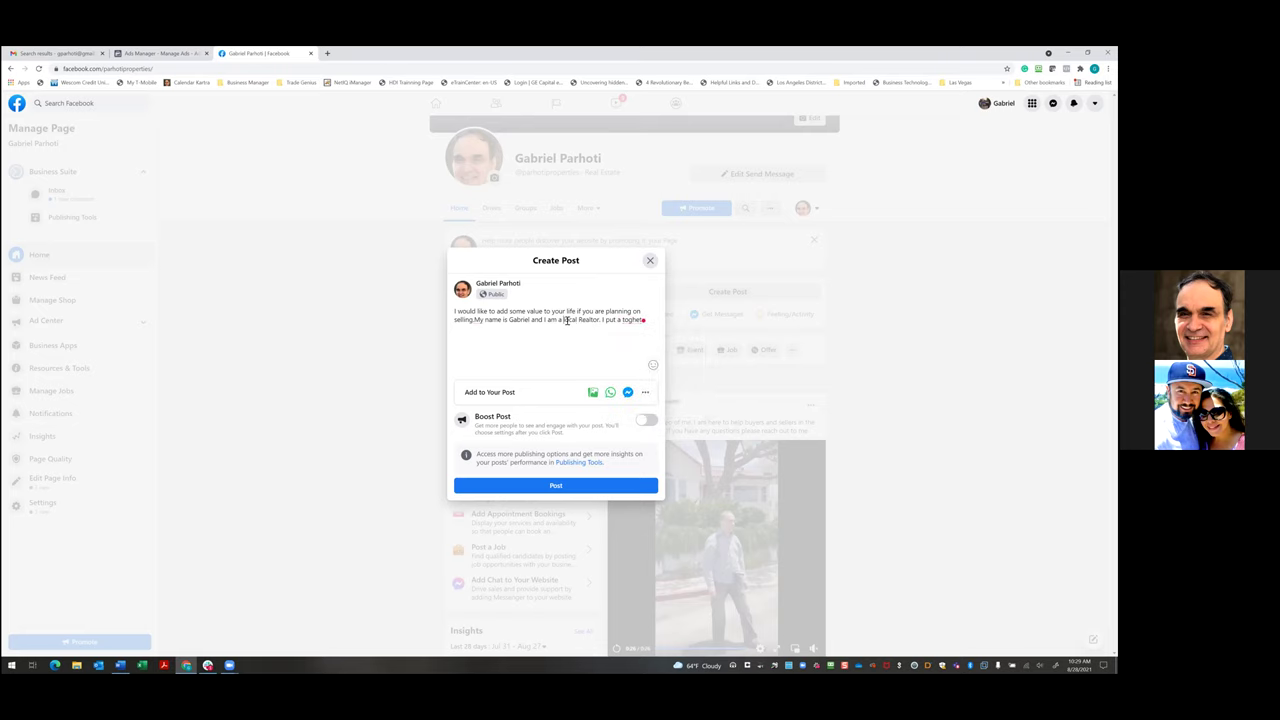
key("BackSpace")
key("BackSpace")
type("your")
- Correct the misspelled last word to "together" and continue the sentence with "a 2021 seller guide that goes over"
left_click(470, 328)
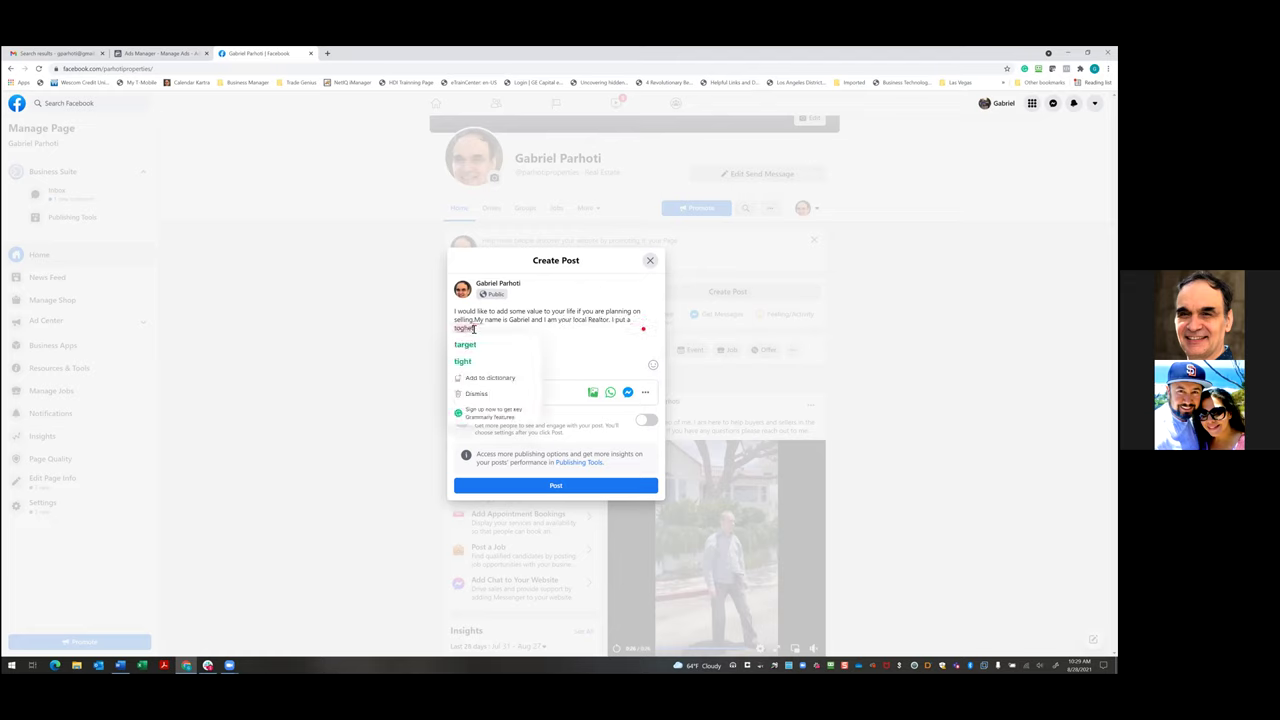
key("BackSpace")
key("BackSpace")
key("BackSpace")
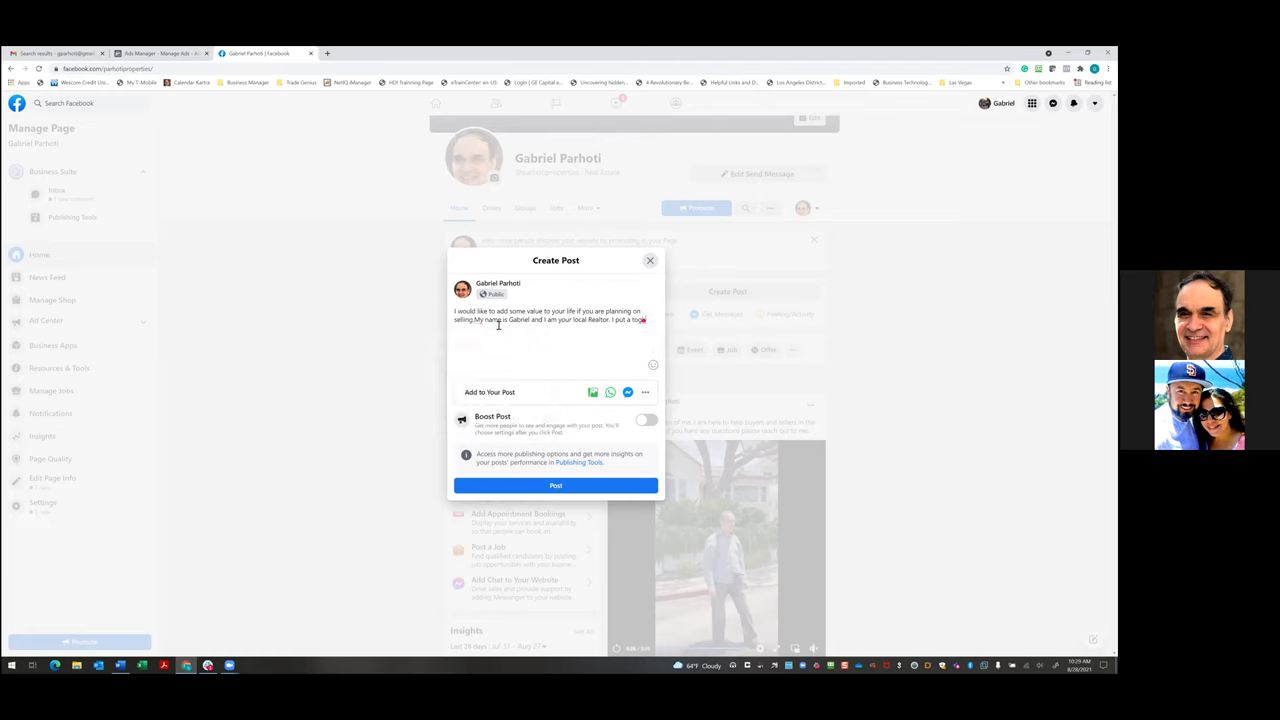
type("hther a")
left_click(470, 344)
type("021 seller guide that goes over")
- Add the missing space before "My name is" and continue the last sentence with "the top strategies that I consult my clients to sell to"
left_click(476, 320)
type("the")
type(" top strate")
type("gies tha")
type("t I cou")
type("nsult my clien")
type("ts to se")
type("ll to")
- Insert "on" after "clients" and end the sentence with "sell their home at the highest price possible"
left_click(513, 338)
type("on")
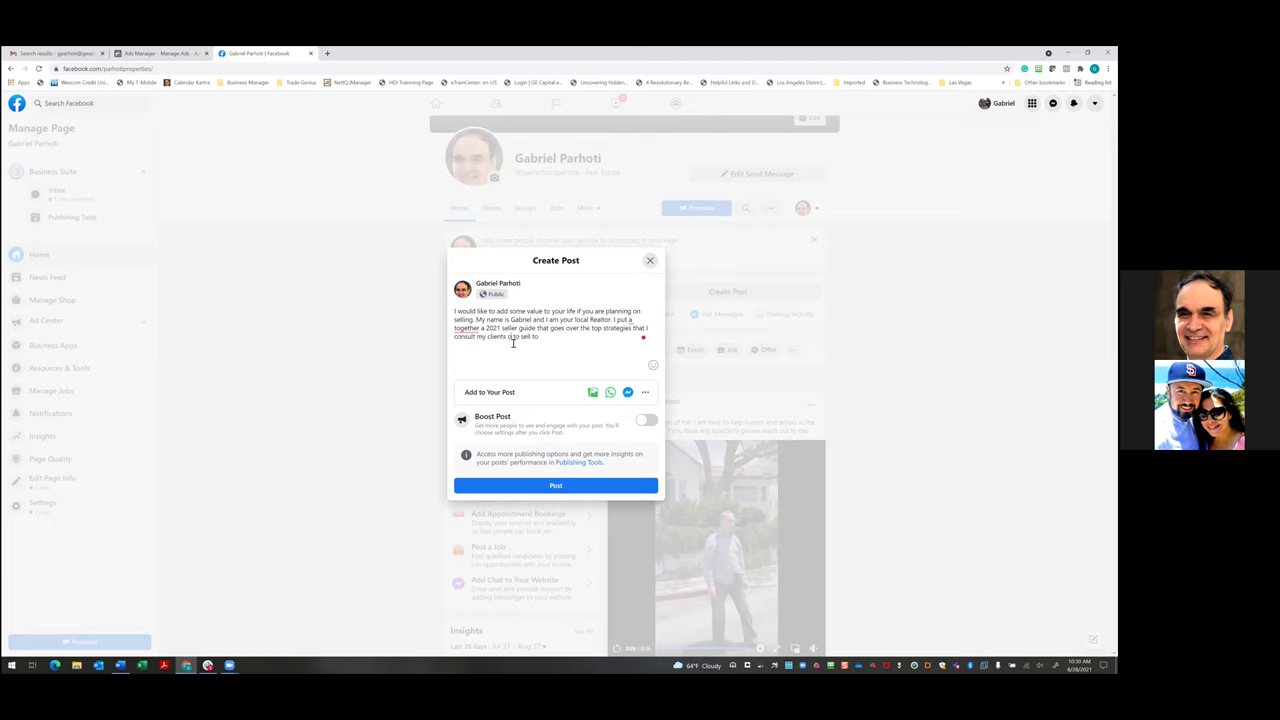
key("BackSpace")
key("BackSpace")
type("the")
type("ir home at the hi")
type("oss")
type("ible")
- Remove the stray "a" before "together" and insert "when is comes to seeing their homes" after "clients on"
mouse_move(466, 328)
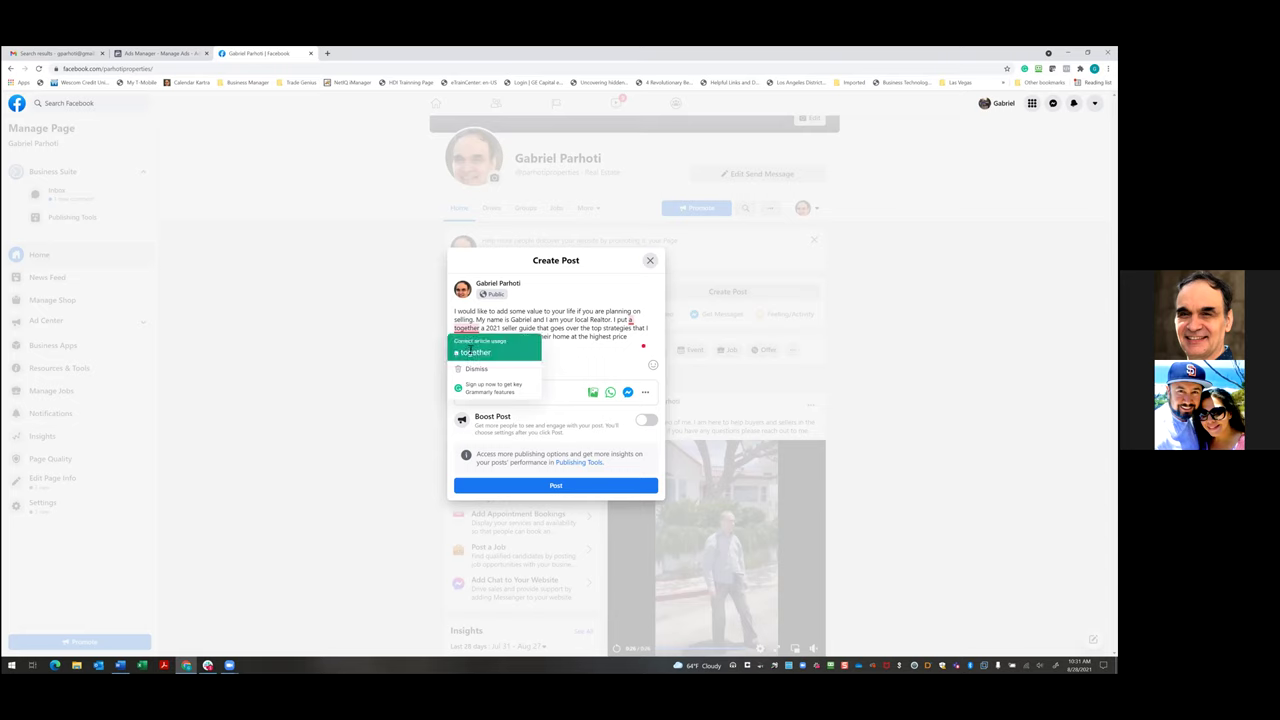
left_click(478, 351)
mouse_move(516, 337)
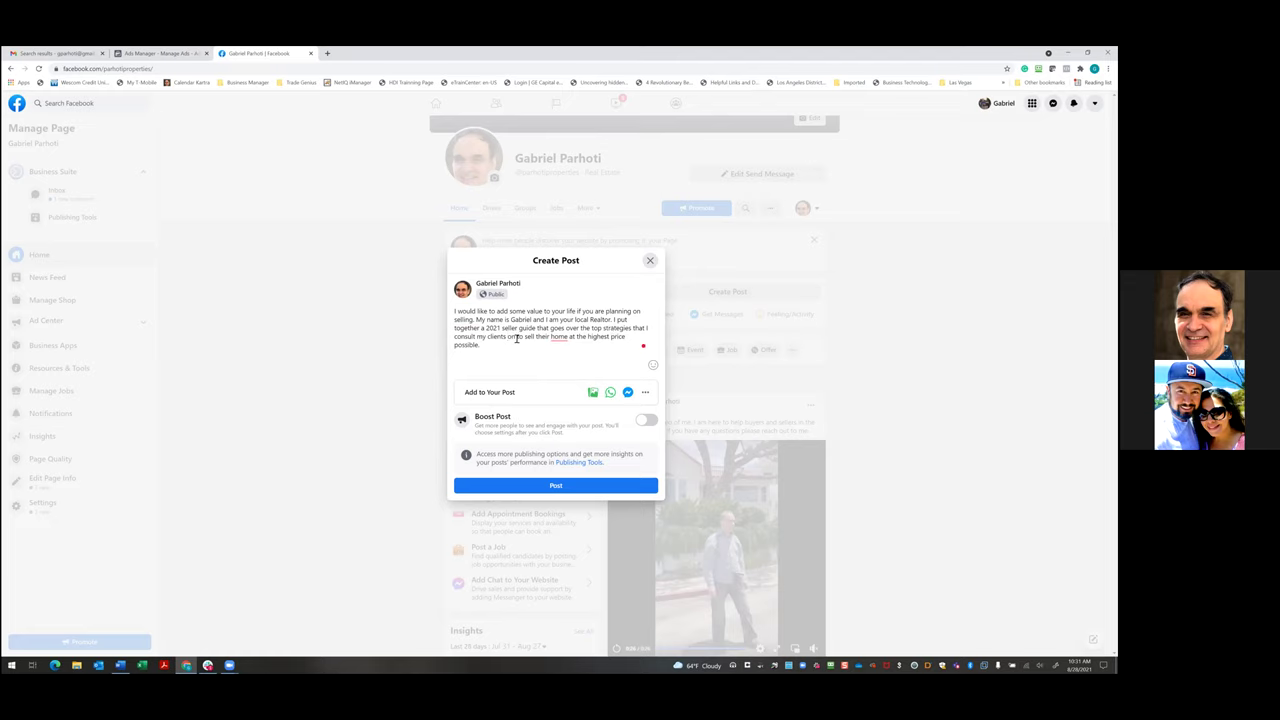
type("wheres")
type(" comes to se")
type("eling their")
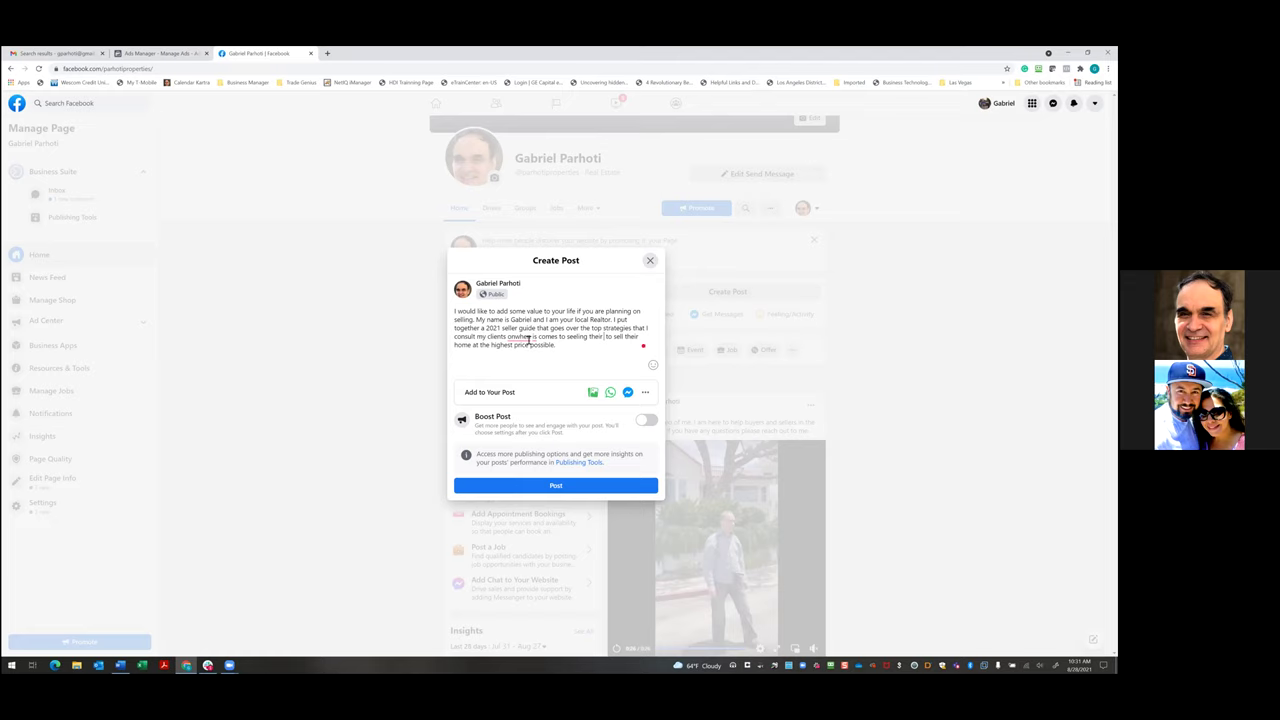
type(" homes")
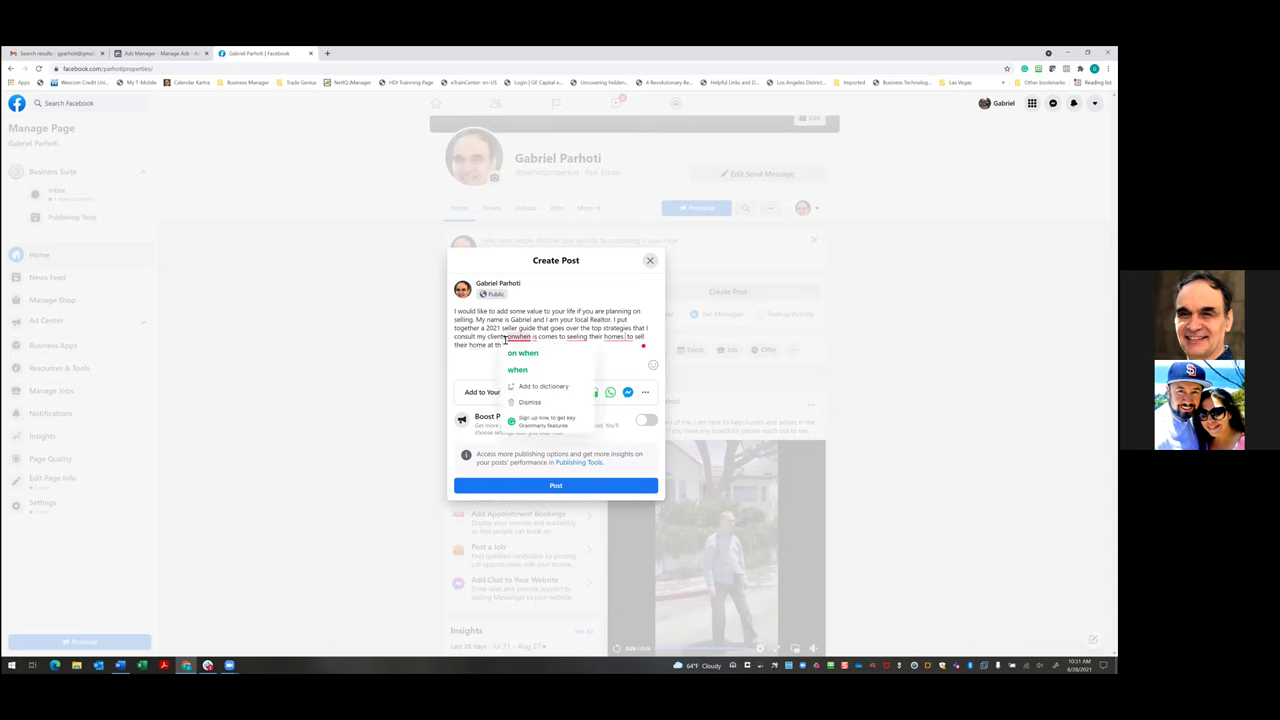
- Separate "onwhen" into "on when", delete the following "is", and correct "seeing" to "selling"
left_click(512, 338)
type("on")
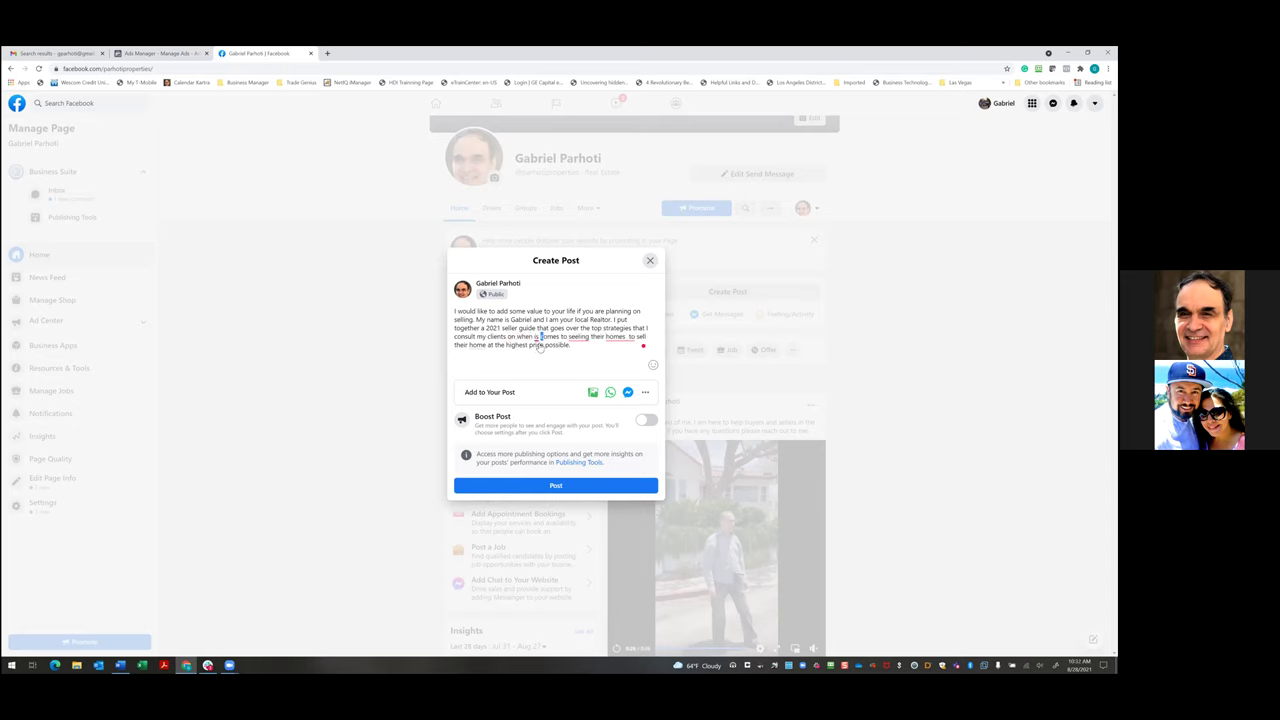
double_click(537, 340)
key("BackSpace")
left_click(586, 352)
- Rewrite the sentence's ending as "to selling their homes to hights price possible." and remove the extra space before "to selling"
key("BackSpace")
key("BackSpace")
key("BackSpace")
key("BackSpace")
key("BackSpace")
key("BackSpace")
key("BackSpace")
key("BackSpace")
key("BackSpace")
key("BackSpace")
key("BackSpace")
key("BackSpace")
key("BackSpace")
key("BackSpace")
key("BackSpace")
key("BackSpace")
key("BackSpace")
key("BackSpace")
key("BackSpace")
key("BackSpace")
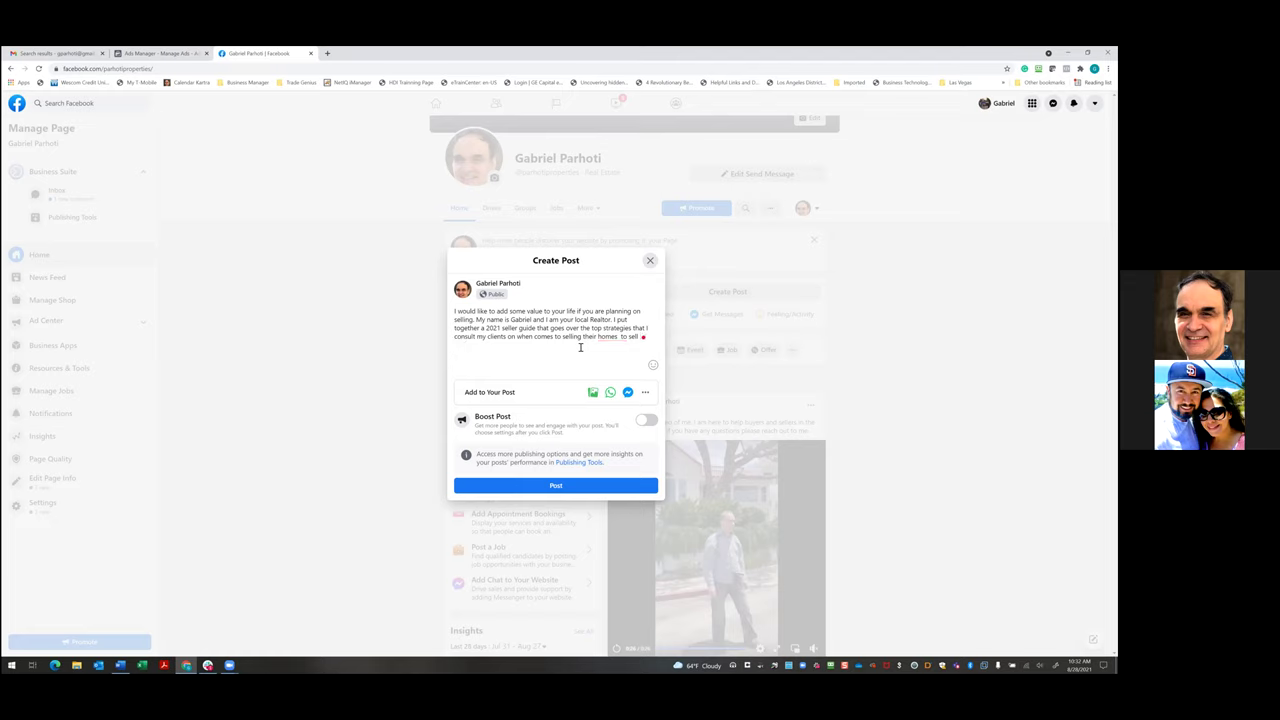
type("ing the")
type("ir homes to h")
type("igh")
type("ts")
type(" price possible.")
right_click(606, 337)
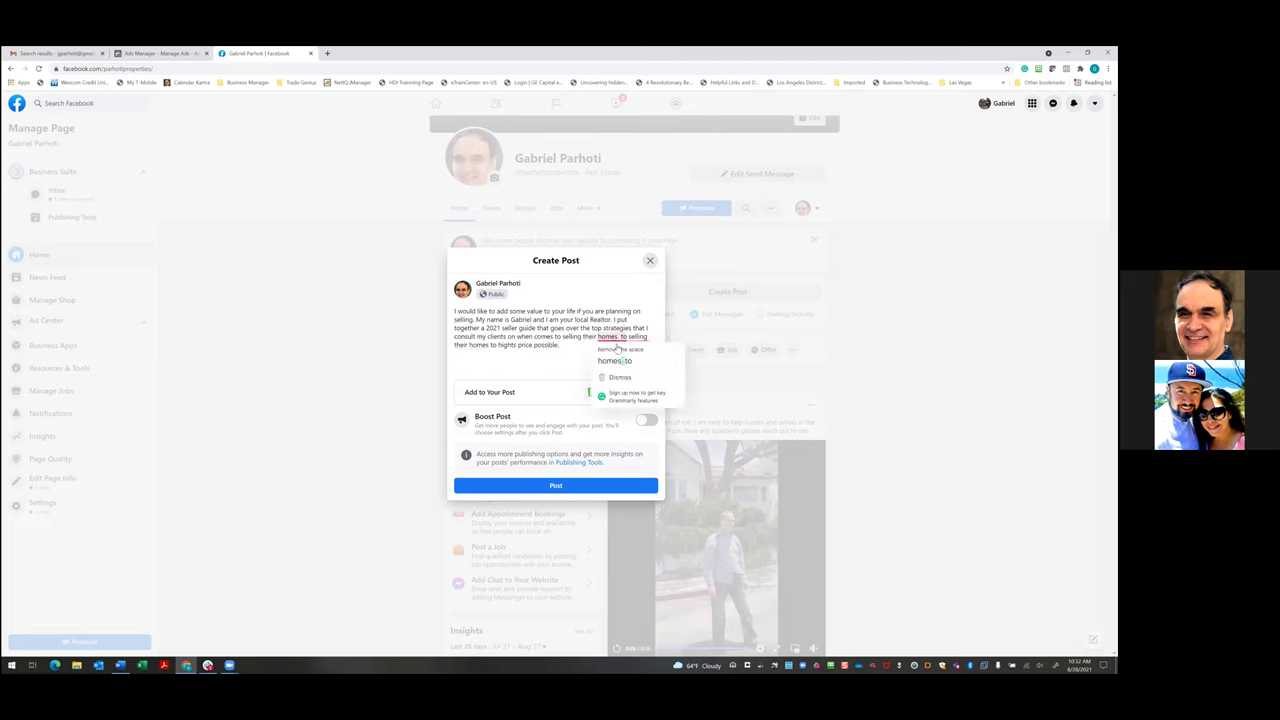
left_click(615, 355)
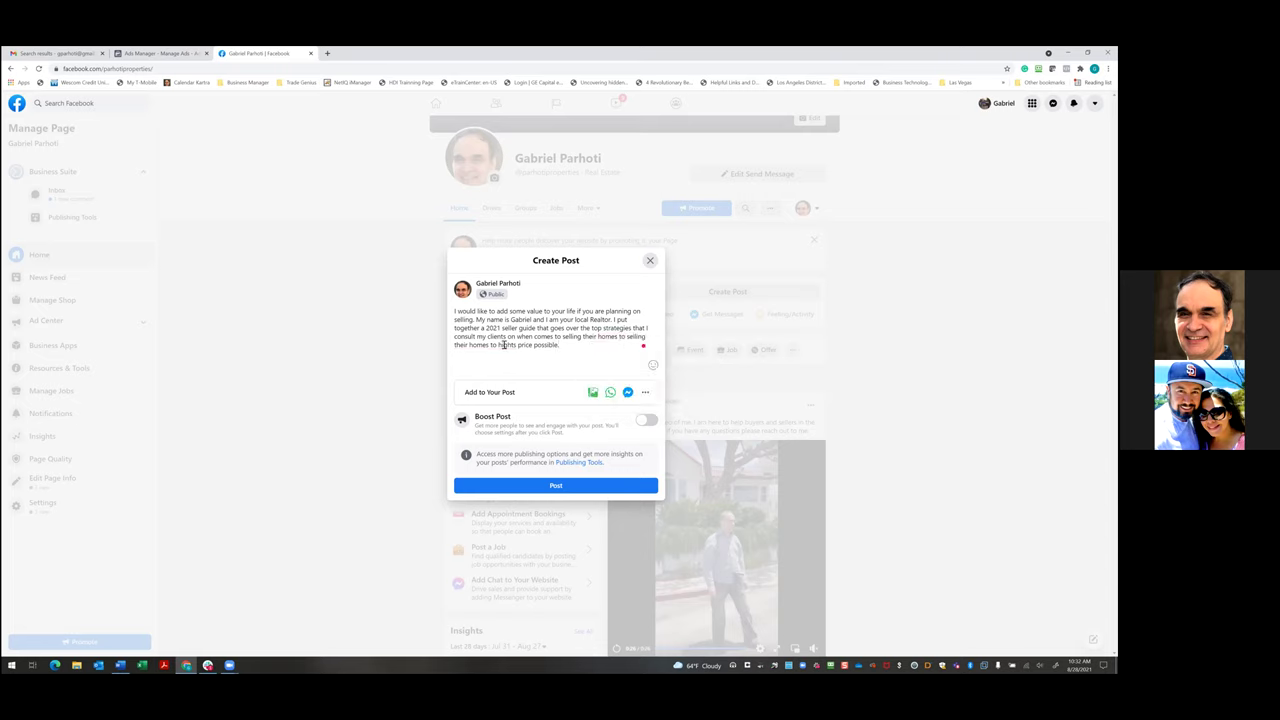
- Replace the redundant "to selling their homes to" with "at the" before "hights price possible"
mouse_move(506, 345)
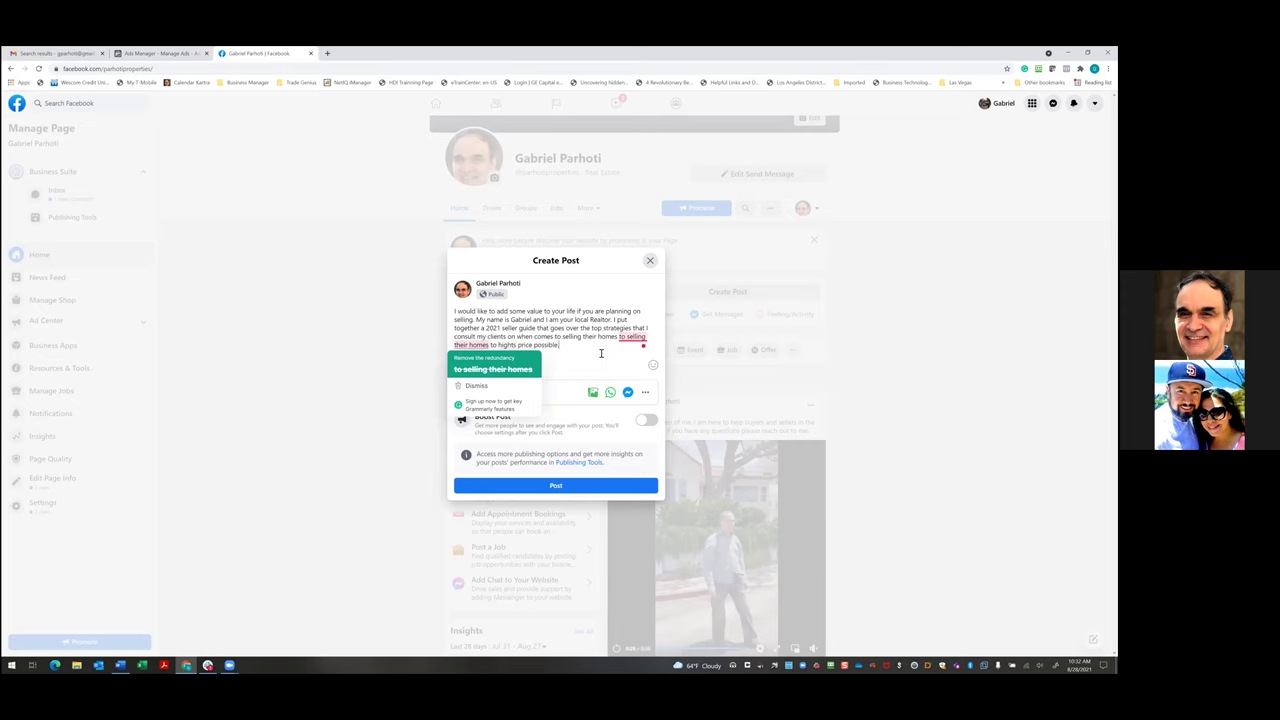
mouse_move(632, 337)
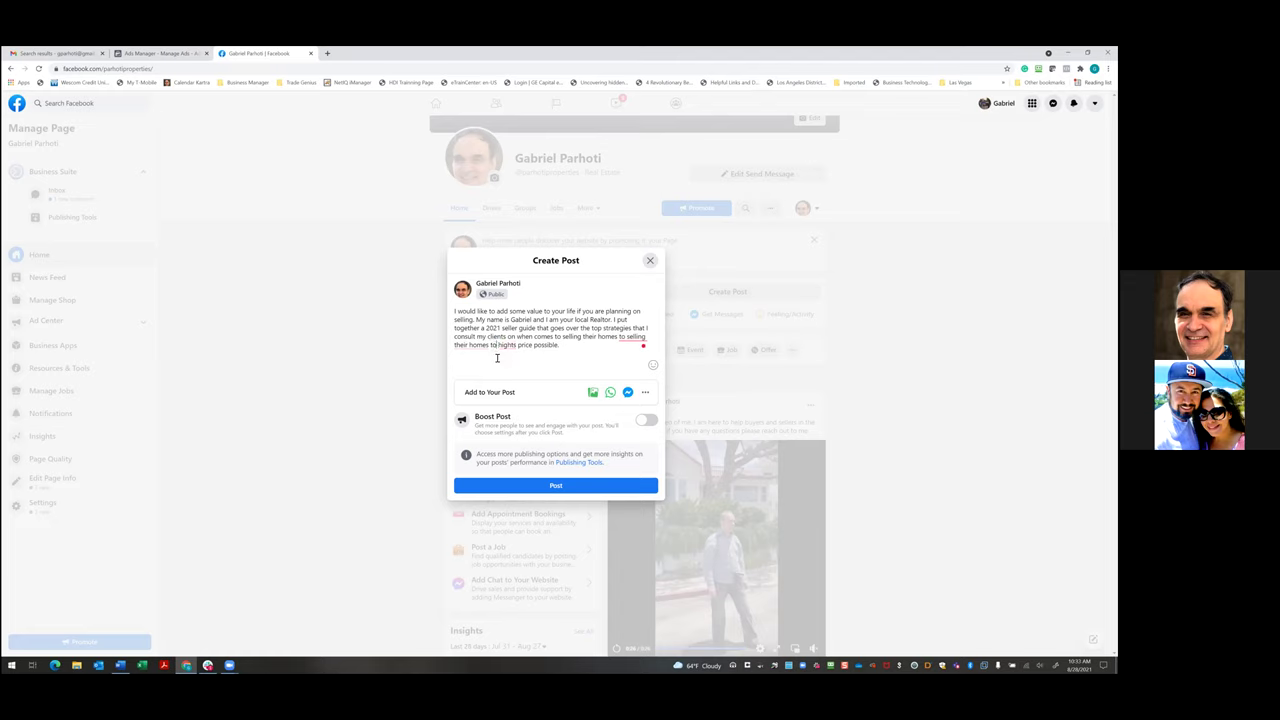
key("BackSpace")
key("BackSpace")
key("BackSpace")
key("BackSpace")
key("BackSpace")
key("BackSpace")
key("BackSpace")
key("BackSpace")
key("BackSpace")
key("BackSpace")
key("BackSpace")
key("BackSpace")
key("BackSpace")
key("BackSpace")
key("BackSpace")
key("BackSpace")
key("BackSpace")
key("BackSpace")
key("BackSpace")
key("BackSpace")
key("BackSpace")
key("BackSpace")
key("BackSpace")
key("BackSpace")
key("BackSpace")
type("at the")
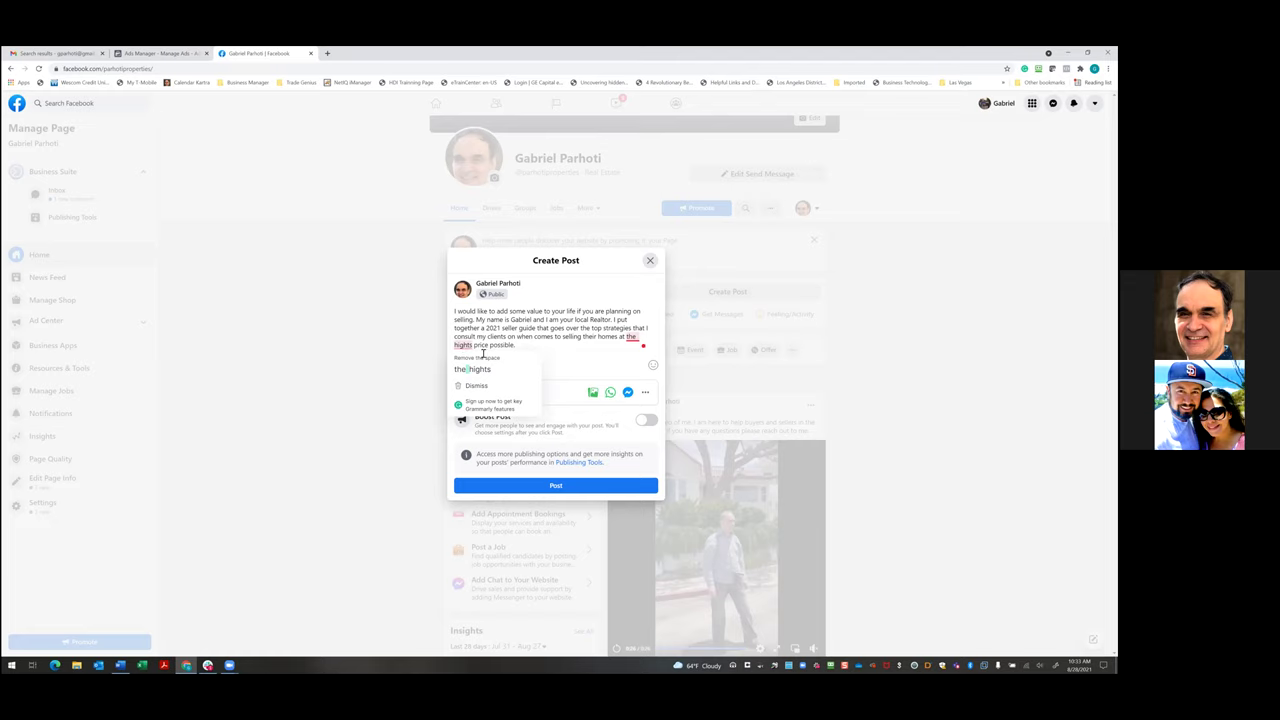
- Replace "hights price" with "highest price" before "possible" in the post text
key("BackSpace")
key("BackSpace")
key("BackSpace")
key("BackSpace")
key("BackSpace")
key("BackSpace")
key("BackSpace")
key("BackSpace")
key("BackSpace")
key("BackSpace")
key("BackSpace")
key("BackSpace")
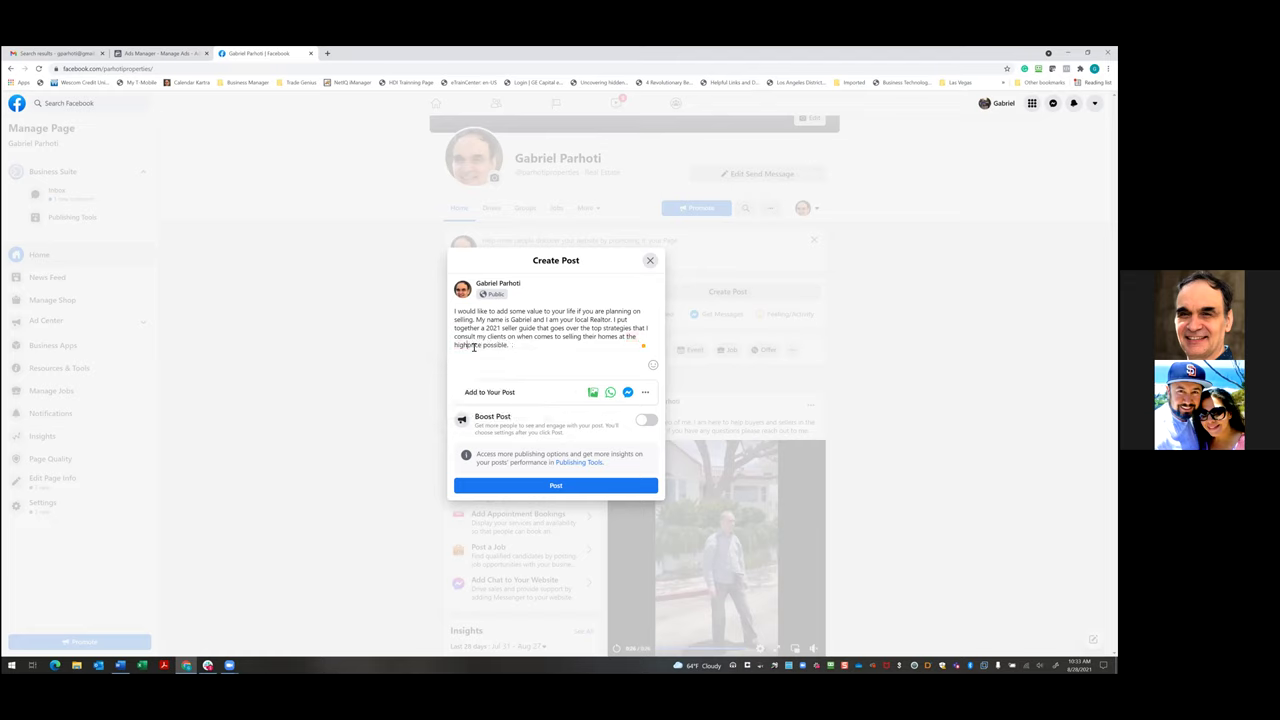
type("highest price")
- Correct the misspelled word before "price possible" so that it reads "highest"
left_click(471, 345)
left_click(535, 353)
key("BackSpace")
key("BackSpace")
key("BackSpace")
key("BackSpace")
key("BackSpace")
type("highest")
mouse_move(478, 346)
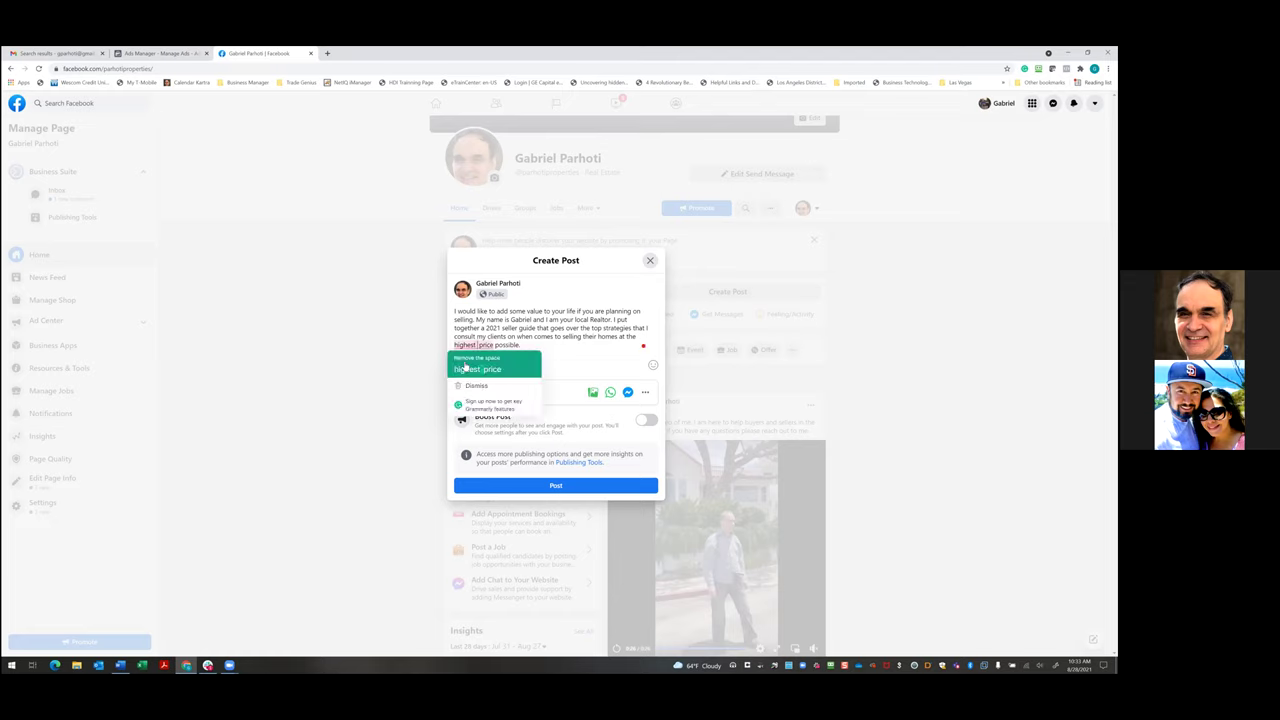
left_click(499, 365)
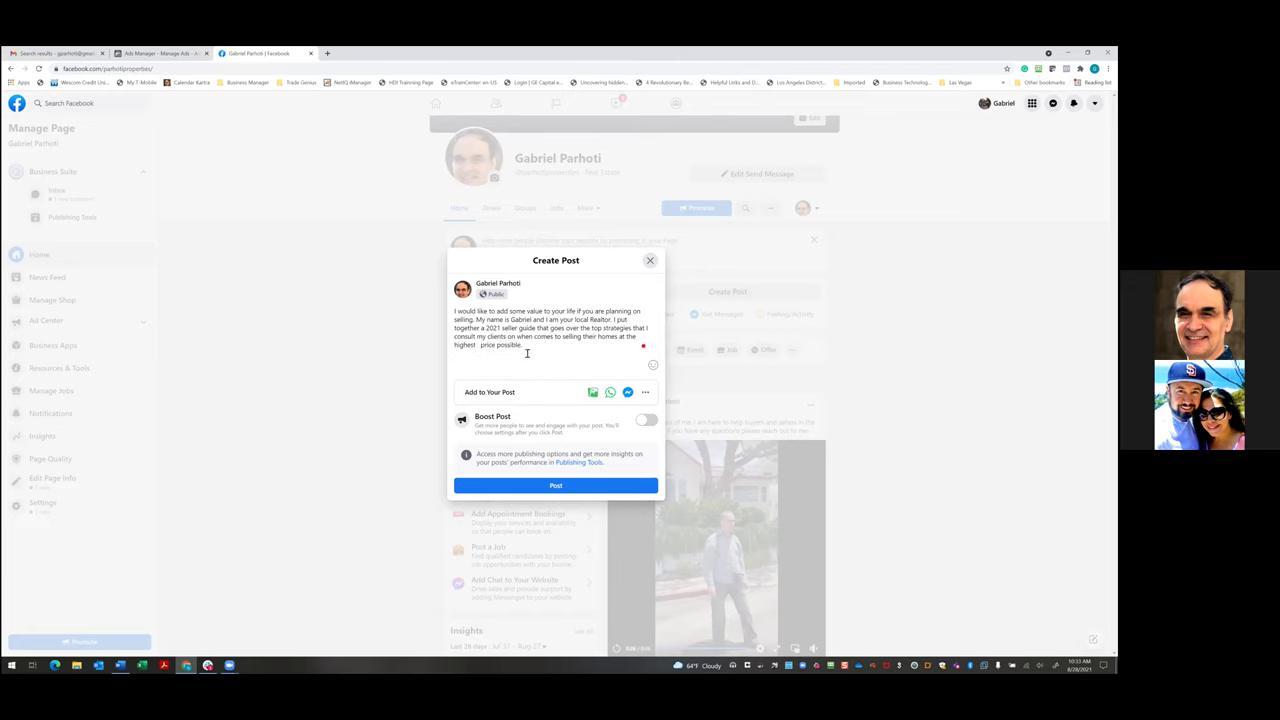
- Rewrite the sentence's ending after "selling their homes" as "for top dollars in todays market"
key("BackSpace")
key("BackSpace")
key("BackSpace")
key("BackSpace")
key("BackSpace")
key("BackSpace")
key("BackSpace")
key("BackSpace")
key("BackSpace")
key("BackSpace")
key("BackSpace")
key("BackSpace")
key("BackSpace")
key("BackSpace")
type("for top dollars in todays ")
type("market")
- Correct "todays" to "today's" in the last sentence of the post
double_click(491, 345)
type("today's")
key("BackSpace")
key("BackSpace")
key("BackSpace")
key("BackSpace")
key("BackSpace")
key("BackSpace")
key("BackSpace")
key("BackSpace")
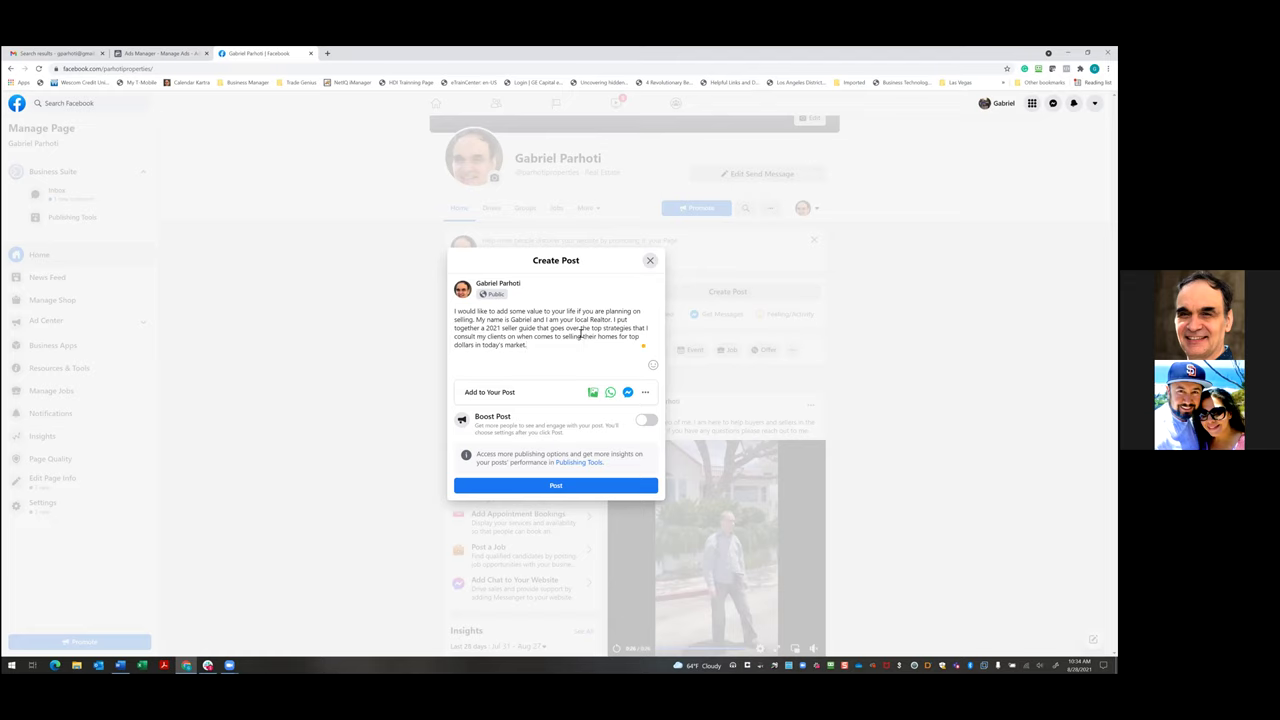
- Capitalize "Seller Guide" and insert "free" before "2021" in the post text
left_click(505, 330)
key("BackSpace")
type("S")
left_click(522, 330)
key("BackSpace")
type("G")
left_click(487, 327)
type("free")
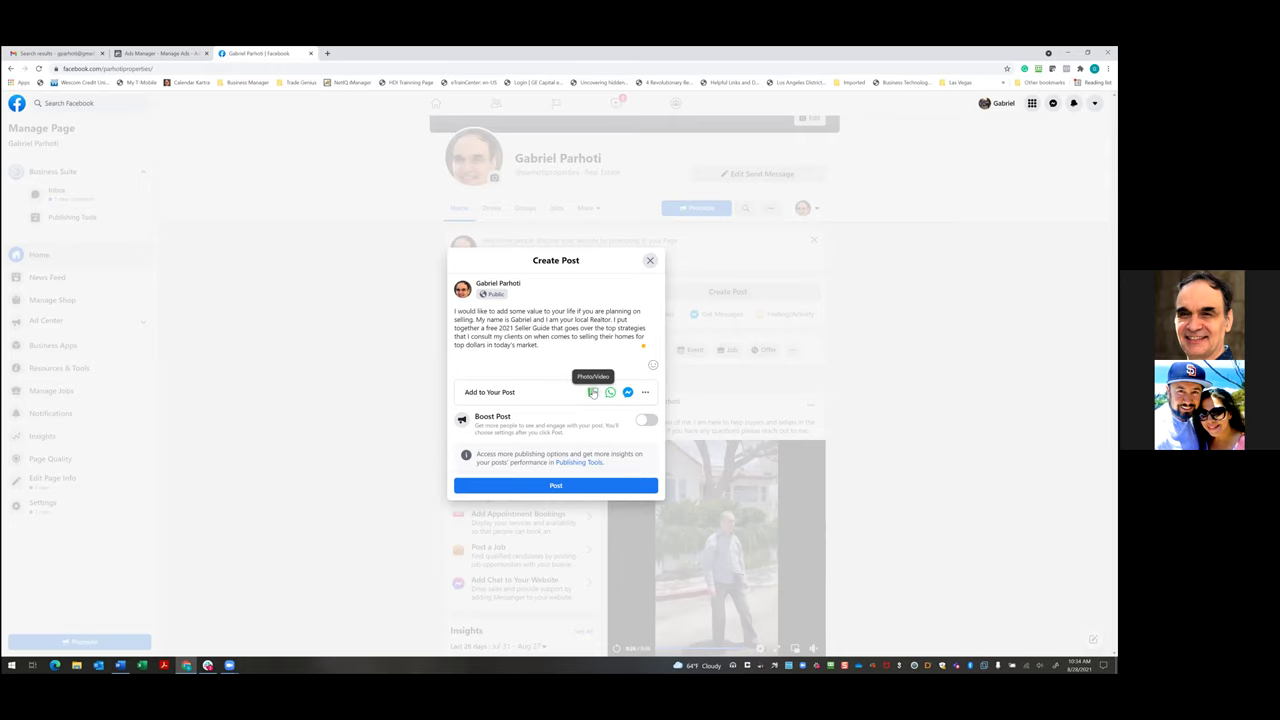
- Attach the marina video from the RE Content folder on the desktop to the post
left_click(592, 392)
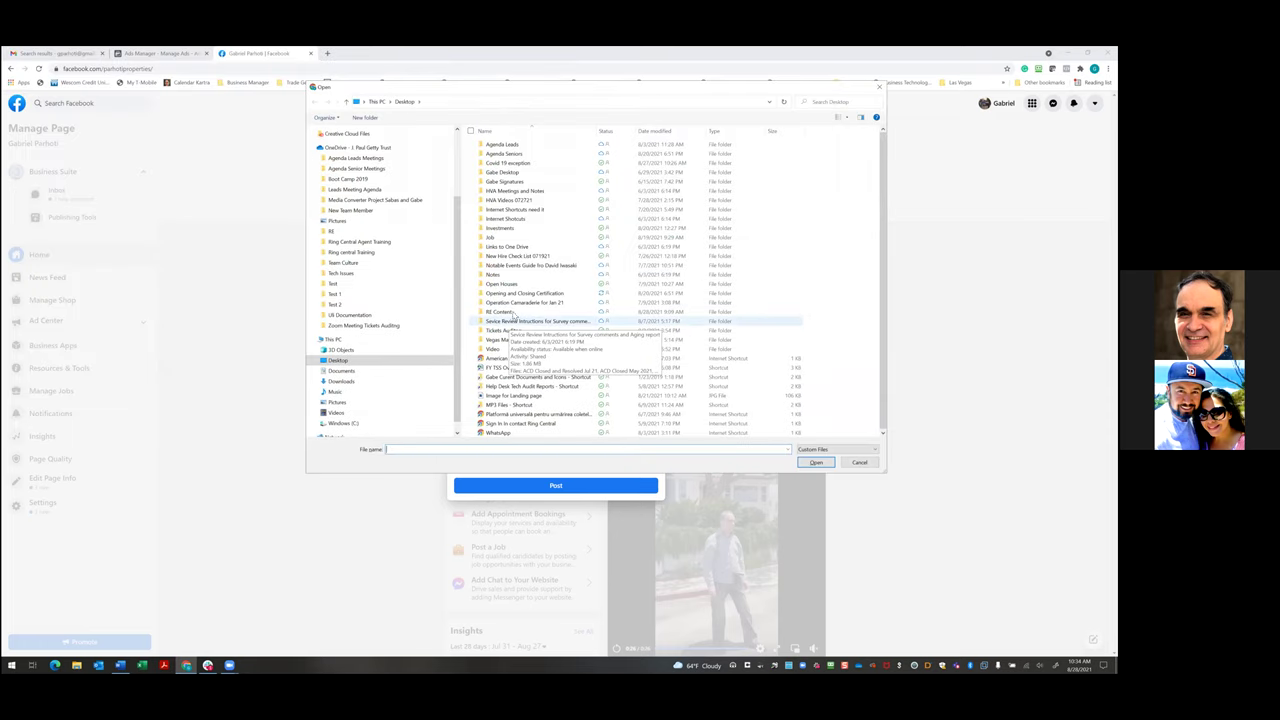
left_click(514, 313)
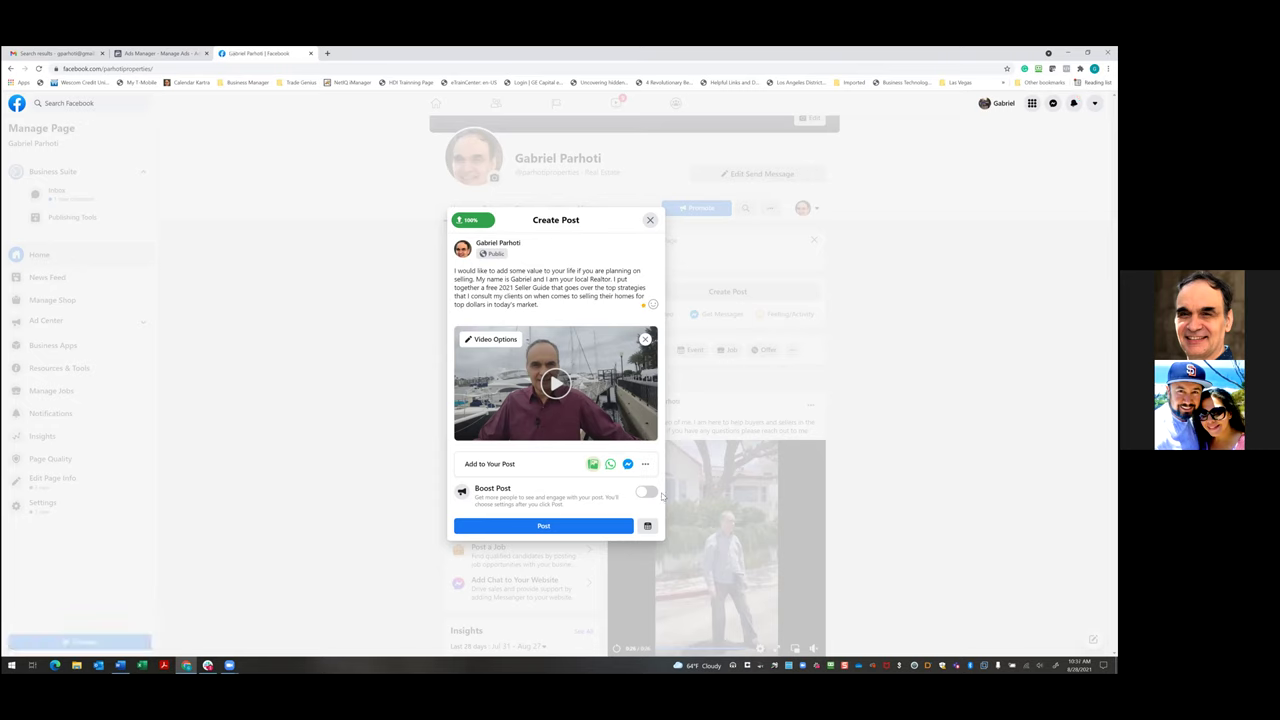
- Open the attached video's options and title the video "Free 2021 Seller Guide"
left_click(494, 340)
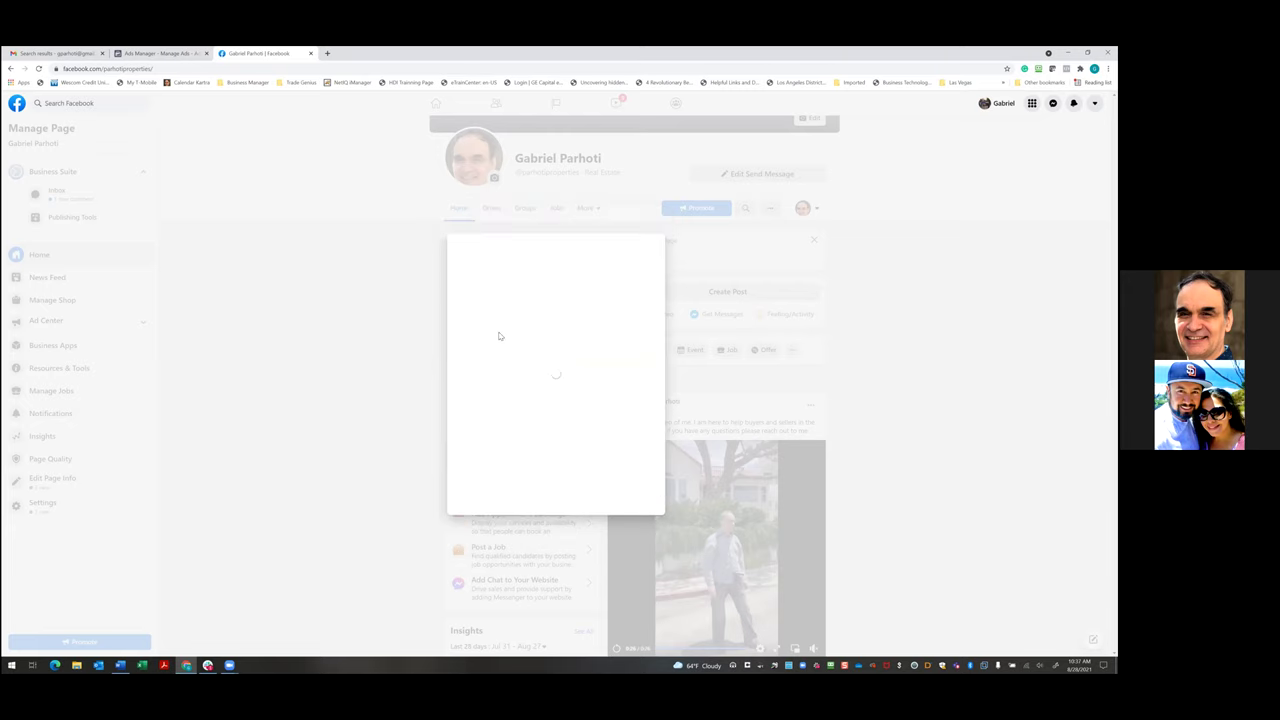
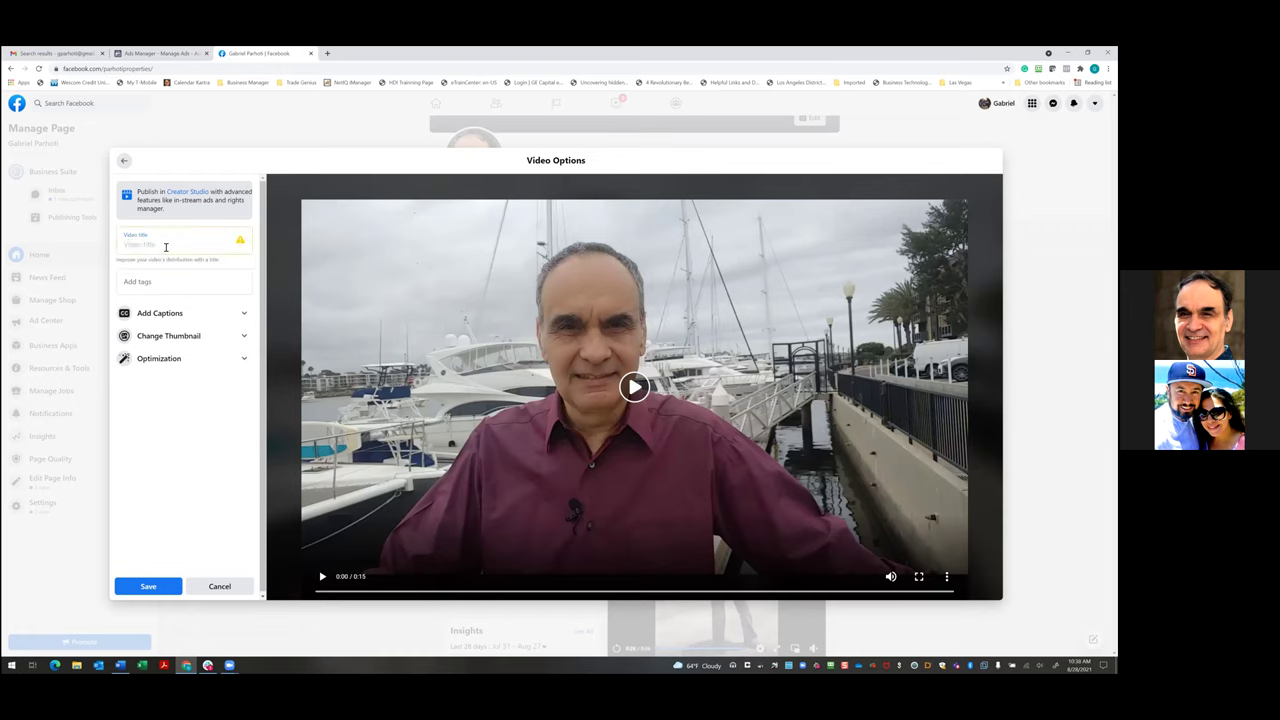
type("Free")
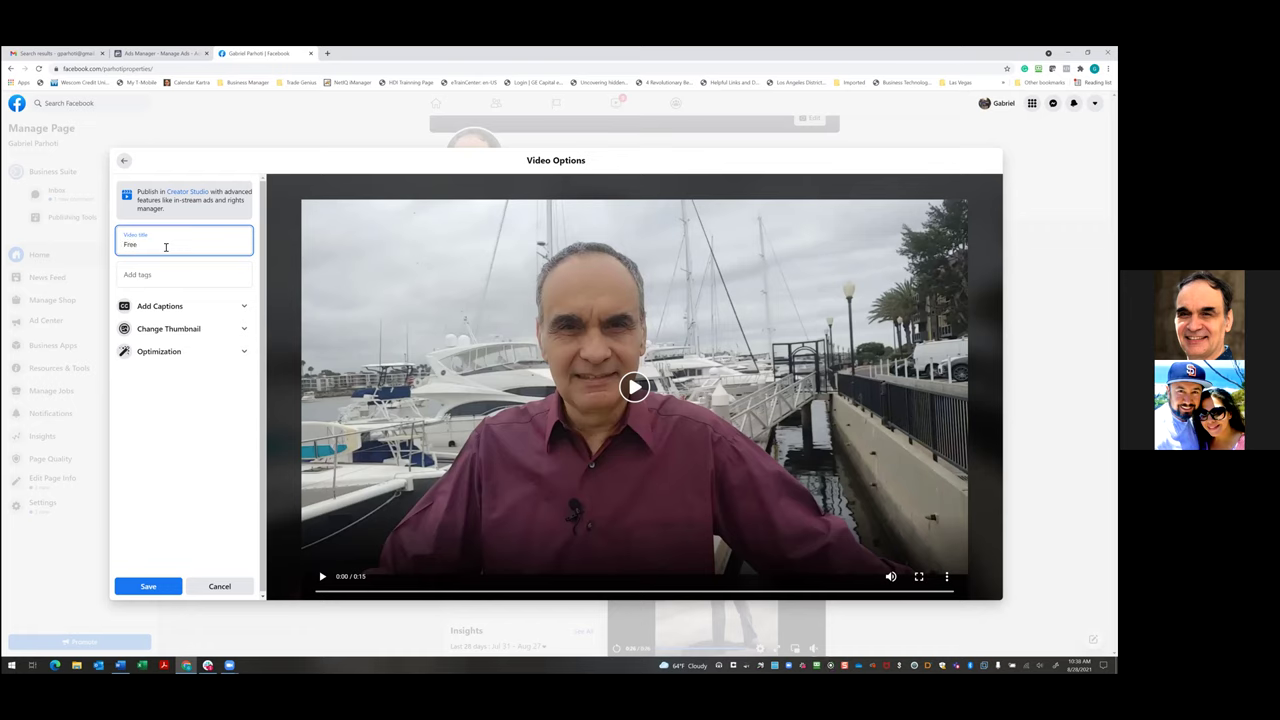
type(" 2021")
type(" Demo G")
type("oo")
key("BackSpace")
key("BackSpace")
key("BackSpace")
key("BackSpace")
key("BackSpace")
key("BackSpace")
type("Sell")
key("BackSpace")
key("BackSpace")
type("er Guide")
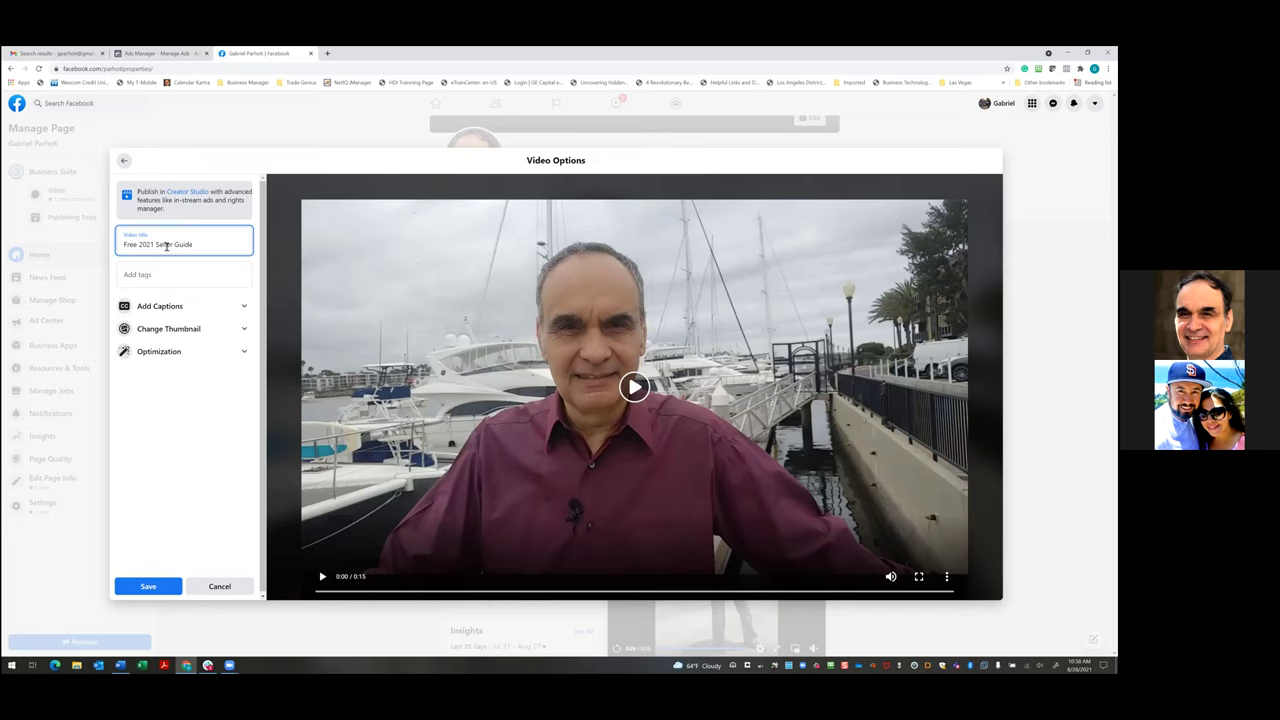
- Change "Seller" to "Sellers" in the video title and append "for everyone on the Wesside"
left_click(172, 246)
type("s")
type("for everyone on the Wesside")
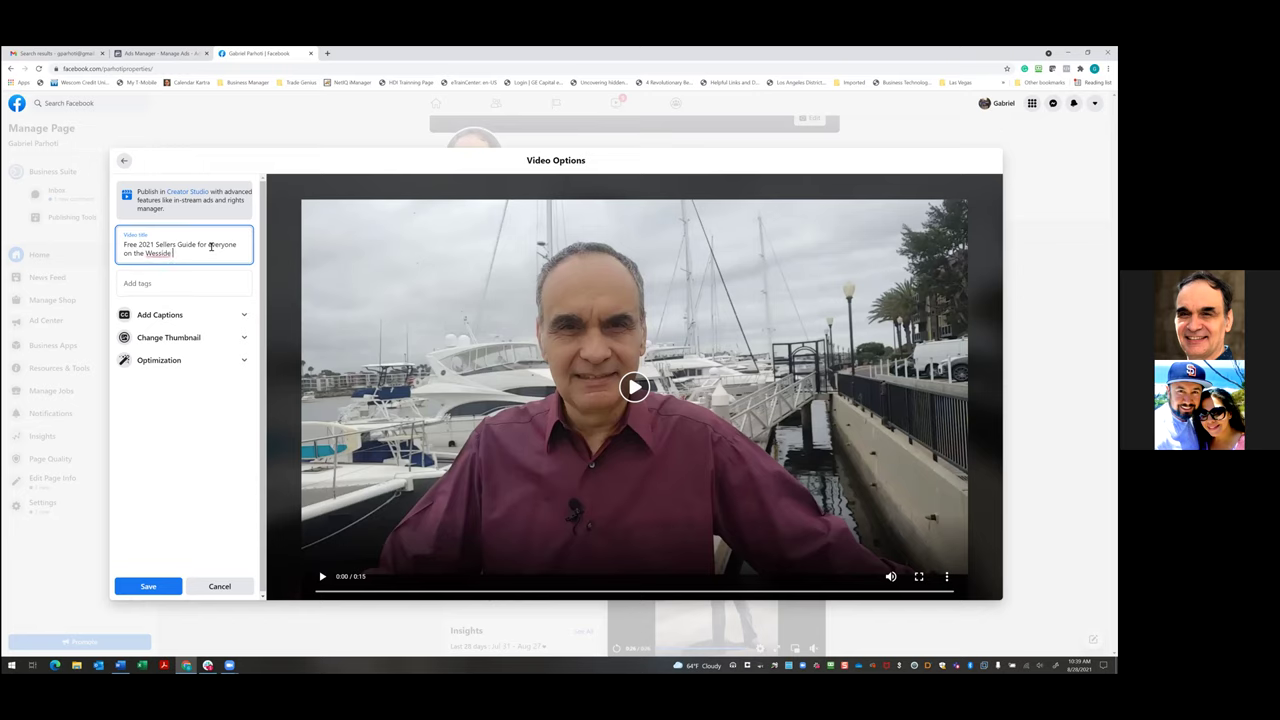
- Correct the title's spelling and capitalization so it reads "Free 2021 Sellers Guide For Everyone On The Westside."
left_click(158, 253)
type("t")
left_click(162, 253)
key("BackSpace")
key("End")
key("Delete")
type("E")
left_click(127, 256)
key("Delete")
type("O")
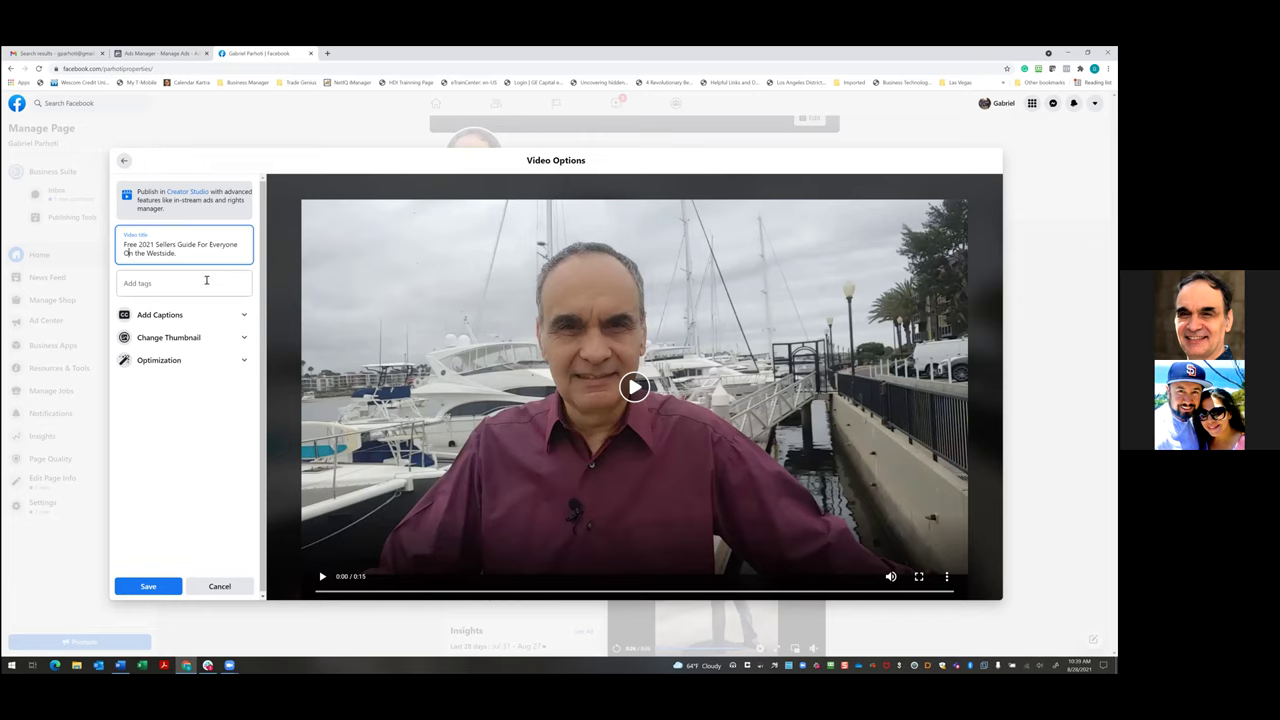
left_click(140, 265)
key("BackSpace")
type("T")
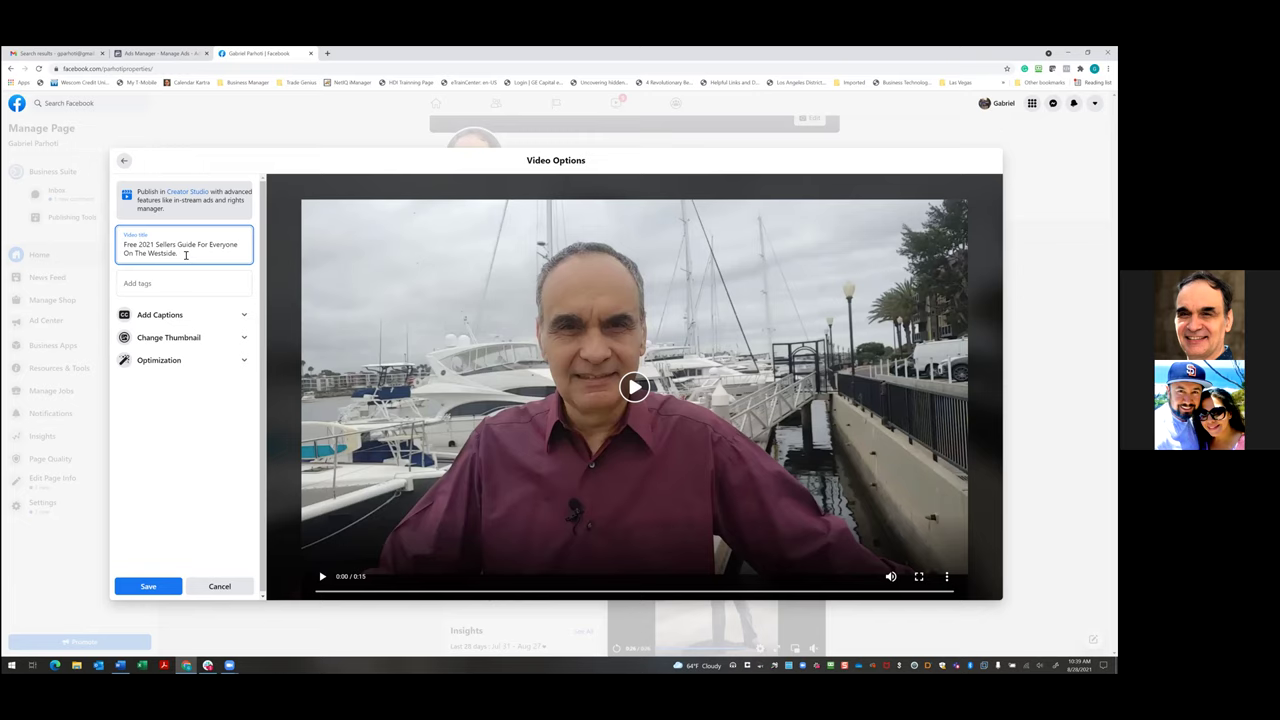
type(".")
- Set the thumbnail to be chosen from the video and compare still frames within its first half
left_click(158, 341)
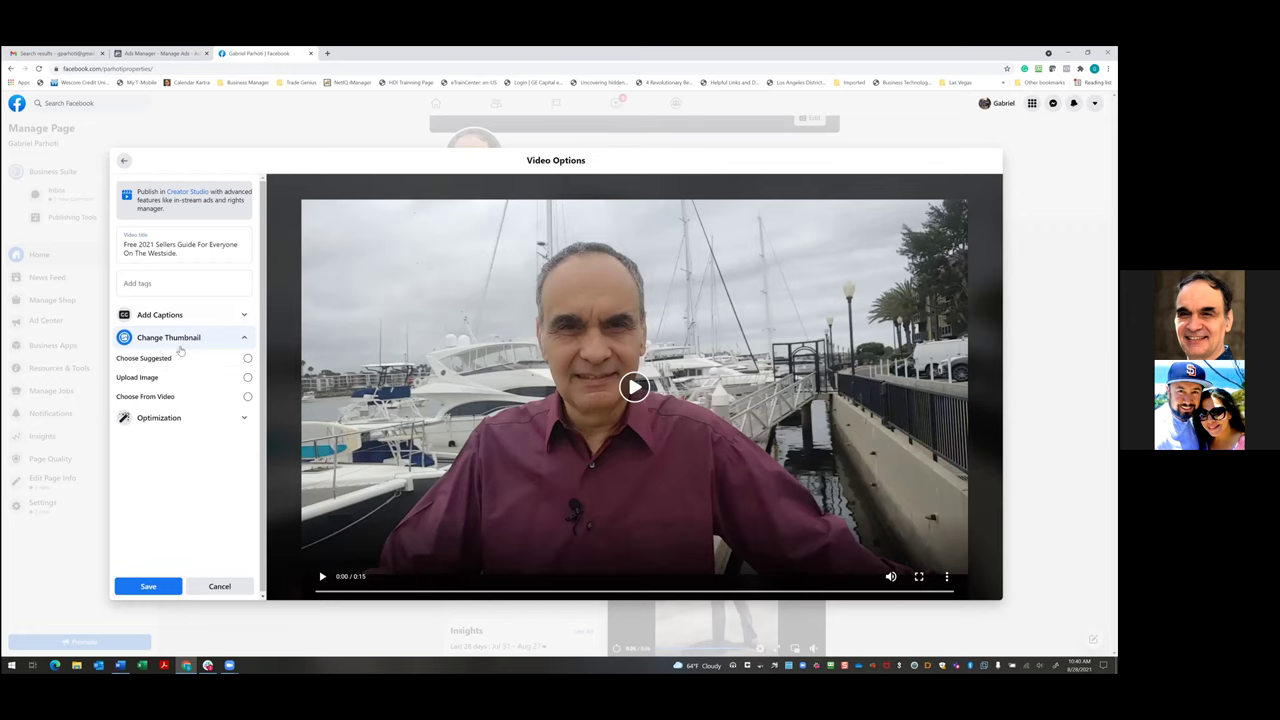
left_click(148, 397)
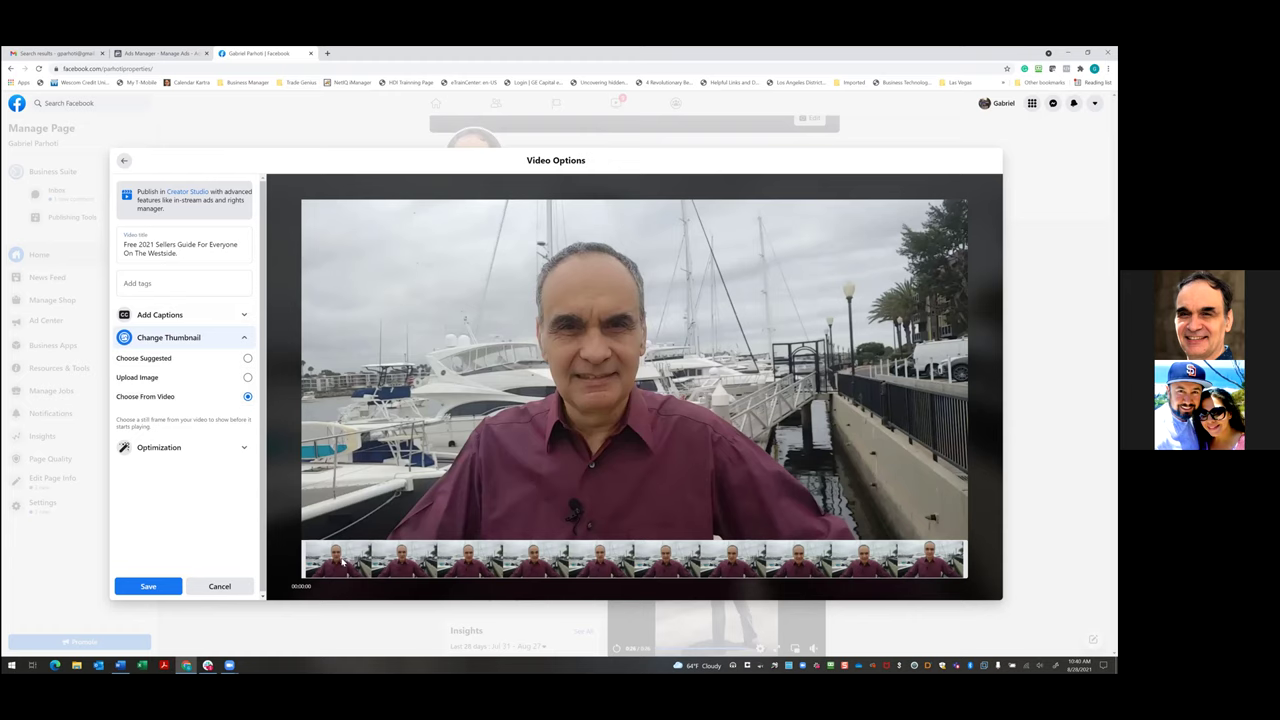
left_click(394, 566)
left_click(360, 568)
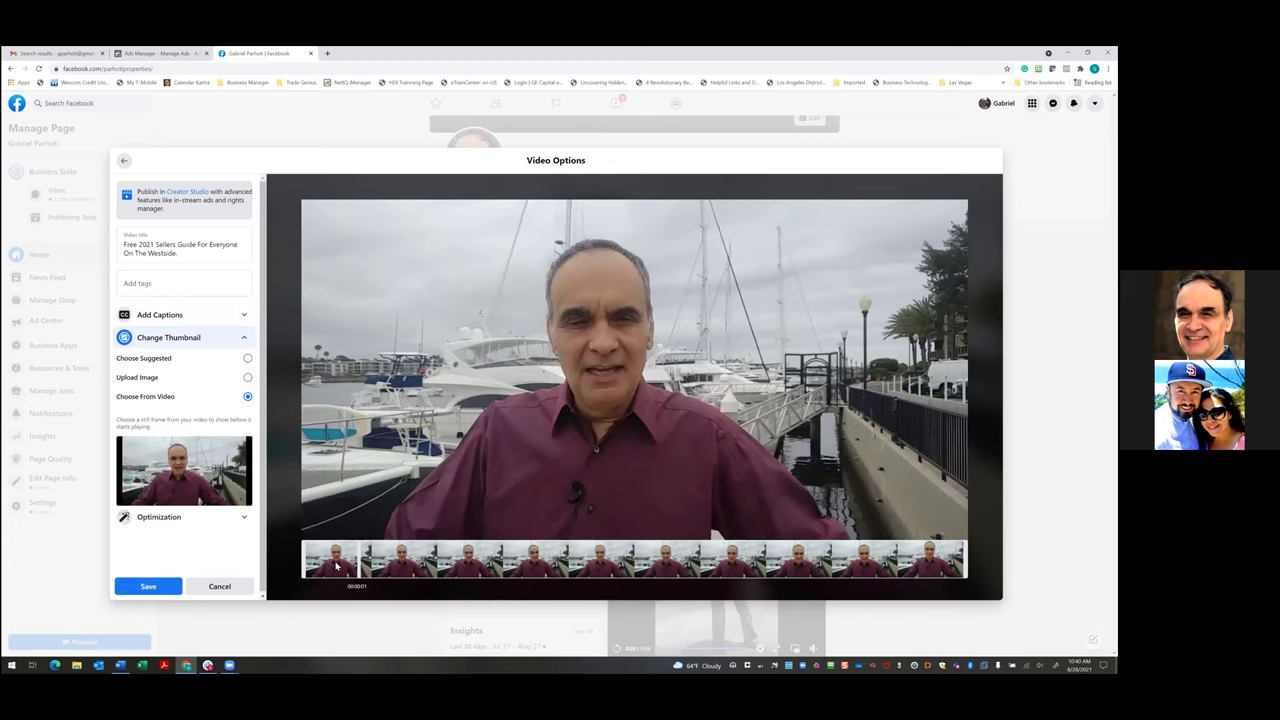
left_click(337, 565)
left_click(475, 563)
left_click(557, 566)
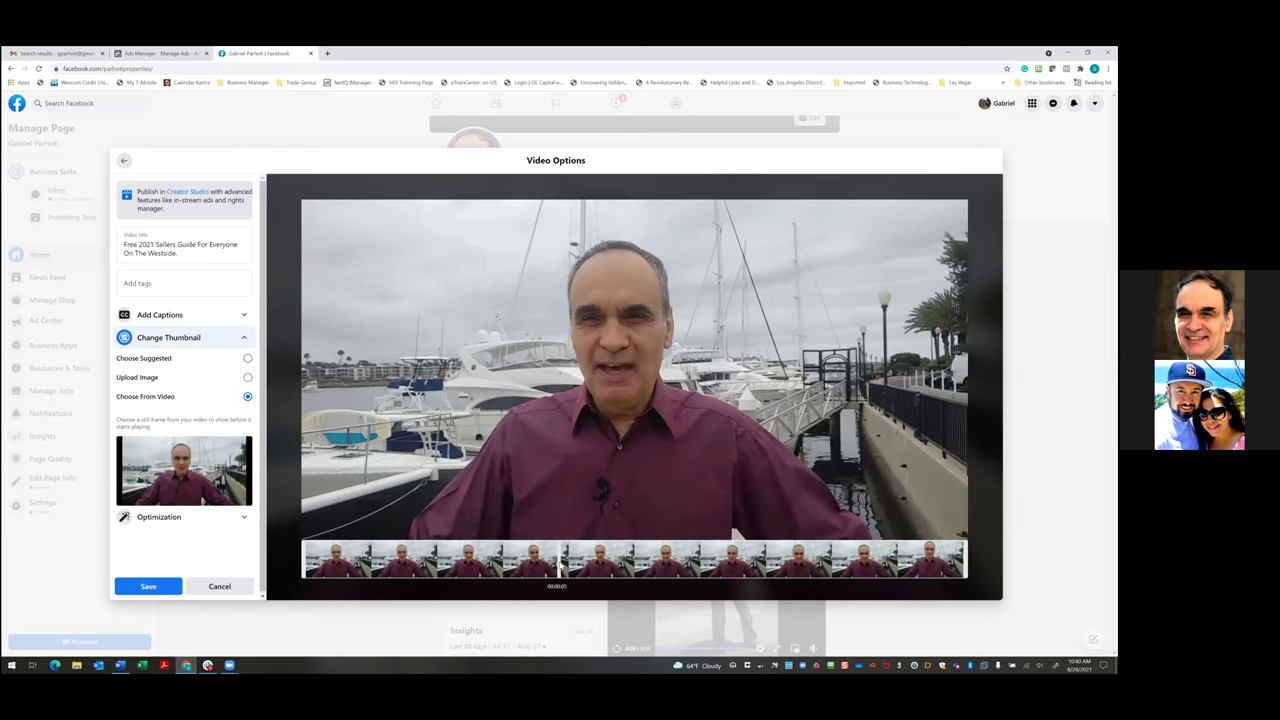
left_click(599, 567)
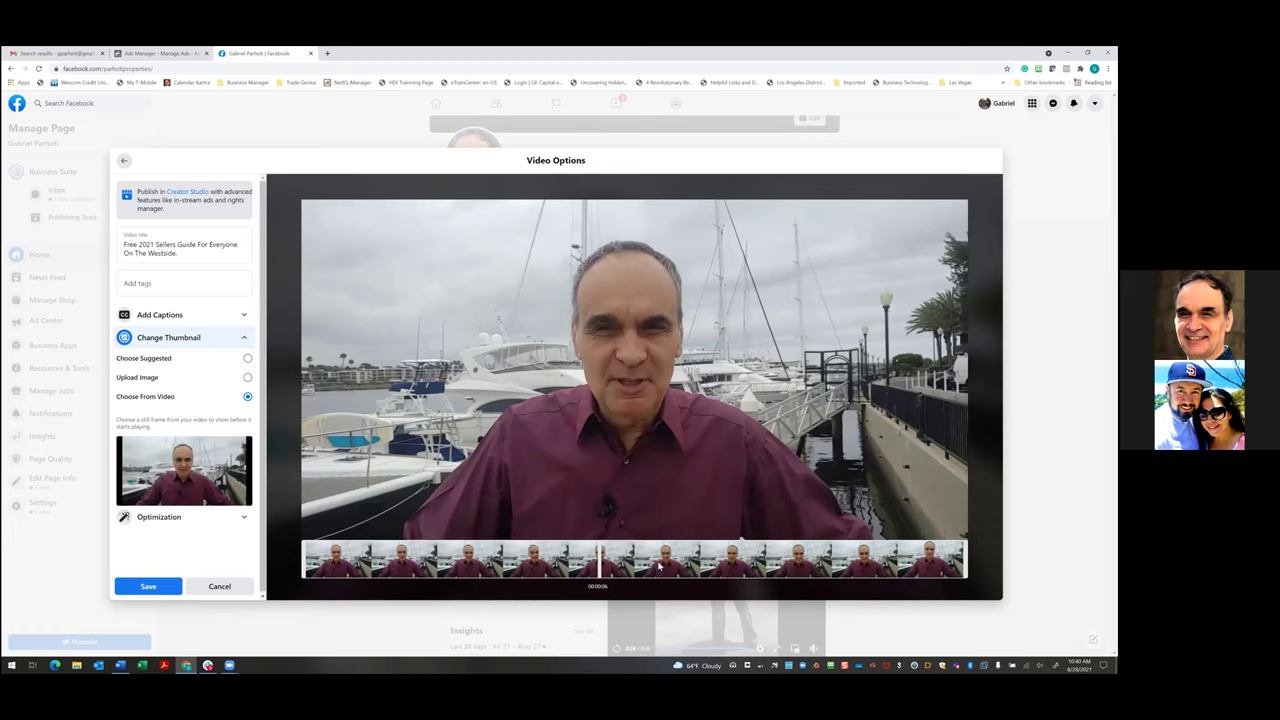
left_click(659, 566)
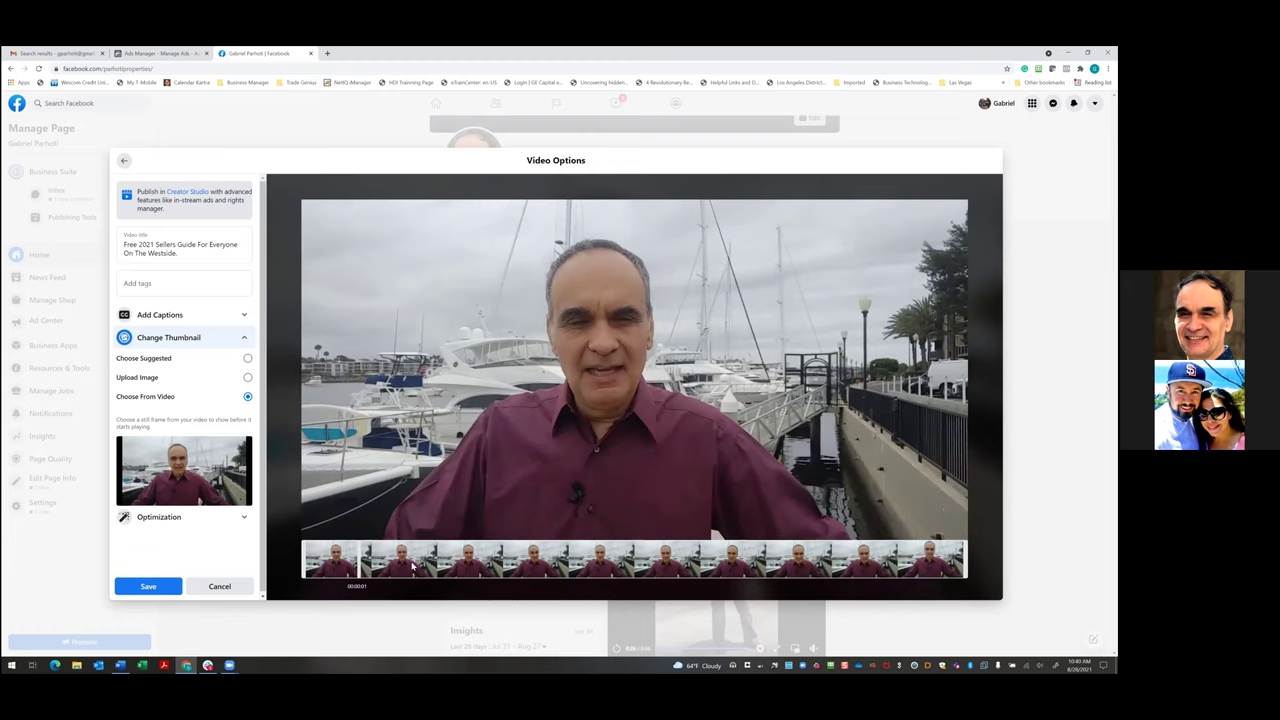
left_click(412, 566)
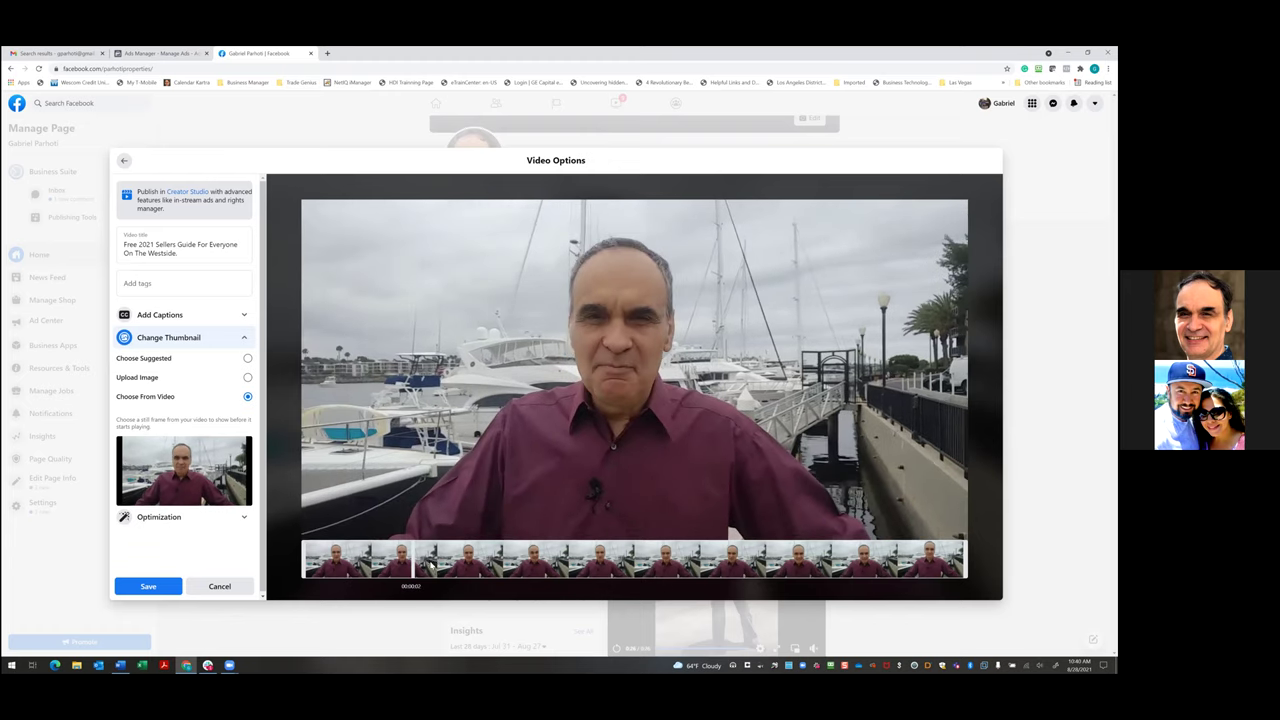
left_click(465, 564)
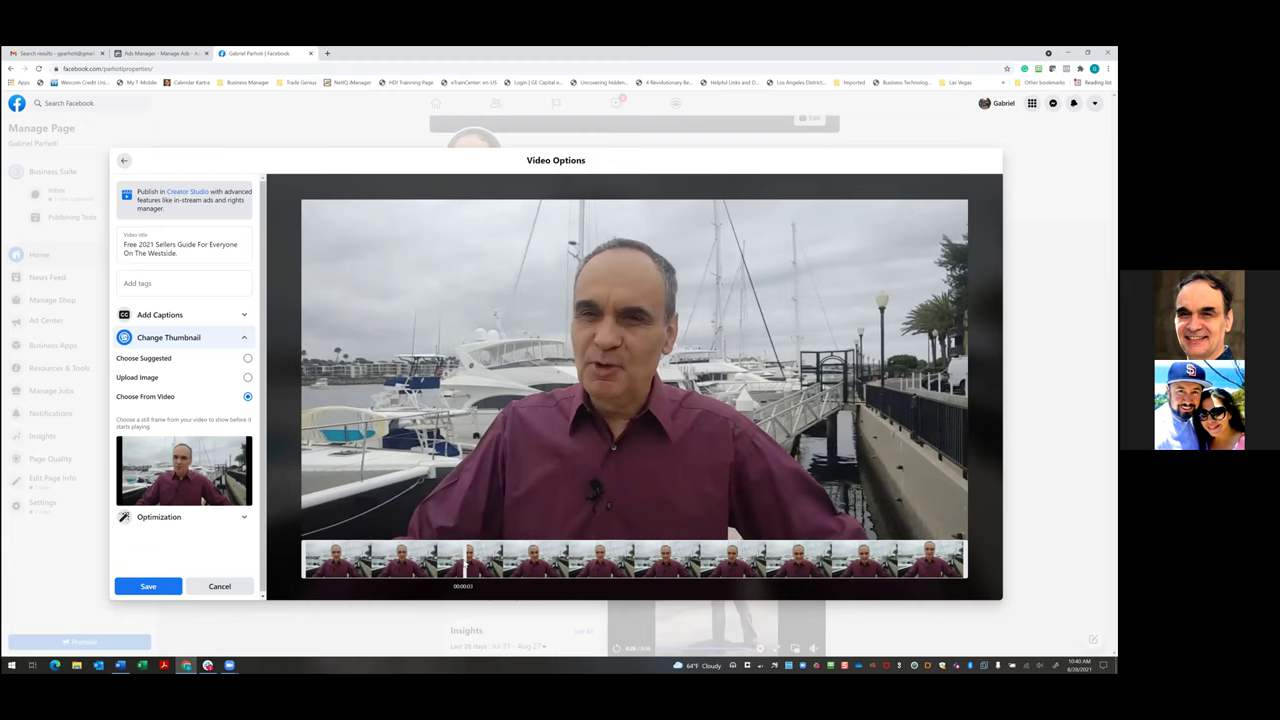
left_click(532, 567)
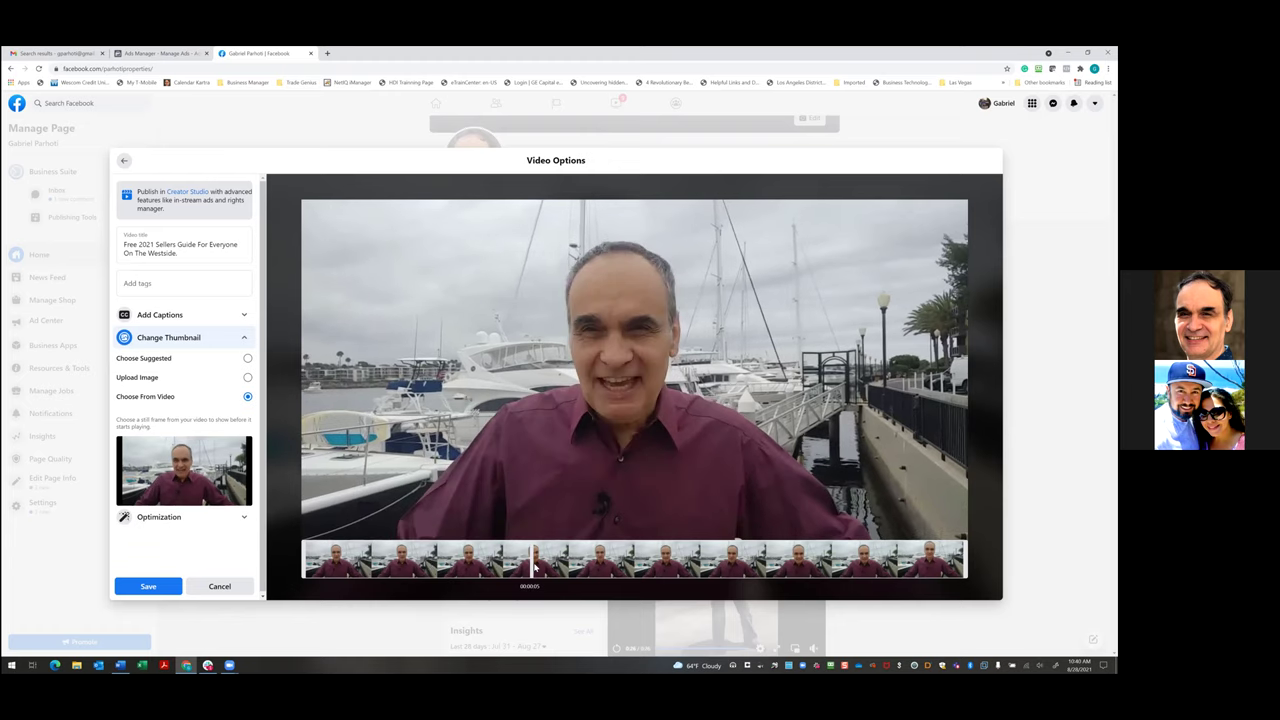
- Compare frames from the rest of the video, pick the smiling frame at 00:00:04 as thumbnail, and save the video options
left_click(933, 570)
left_click(869, 567)
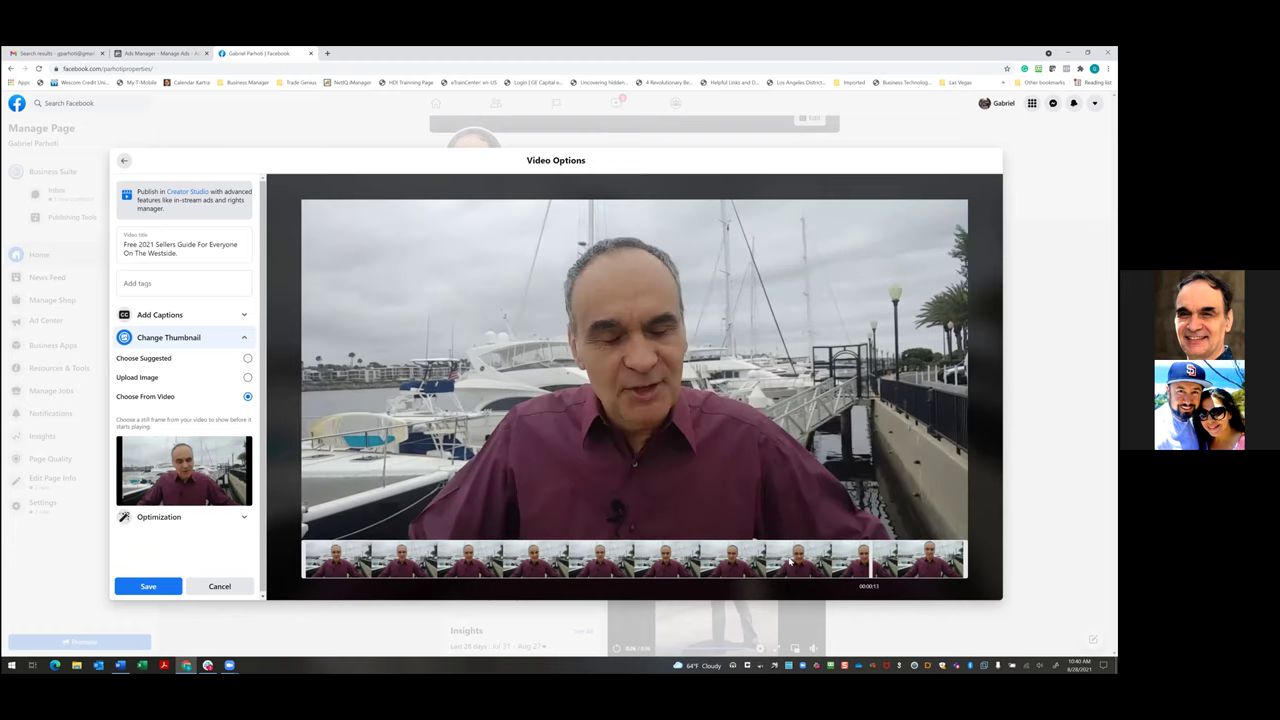
left_click(760, 563)
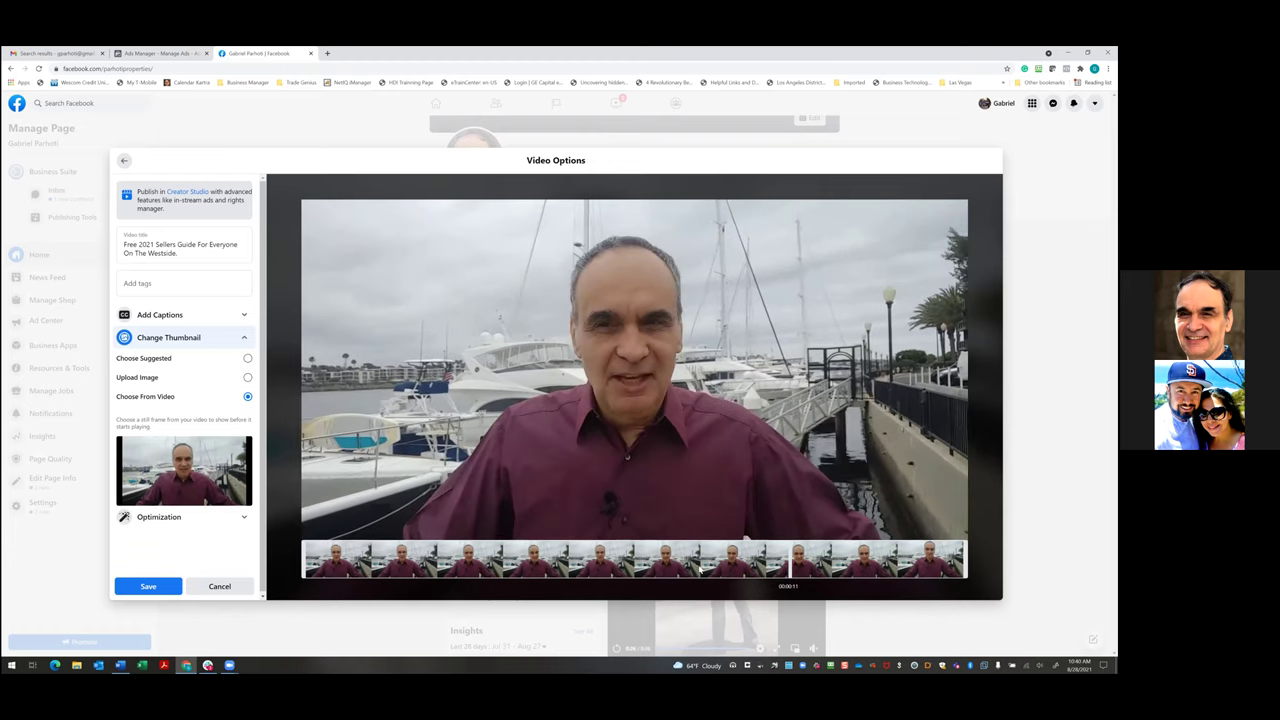
left_click(684, 563)
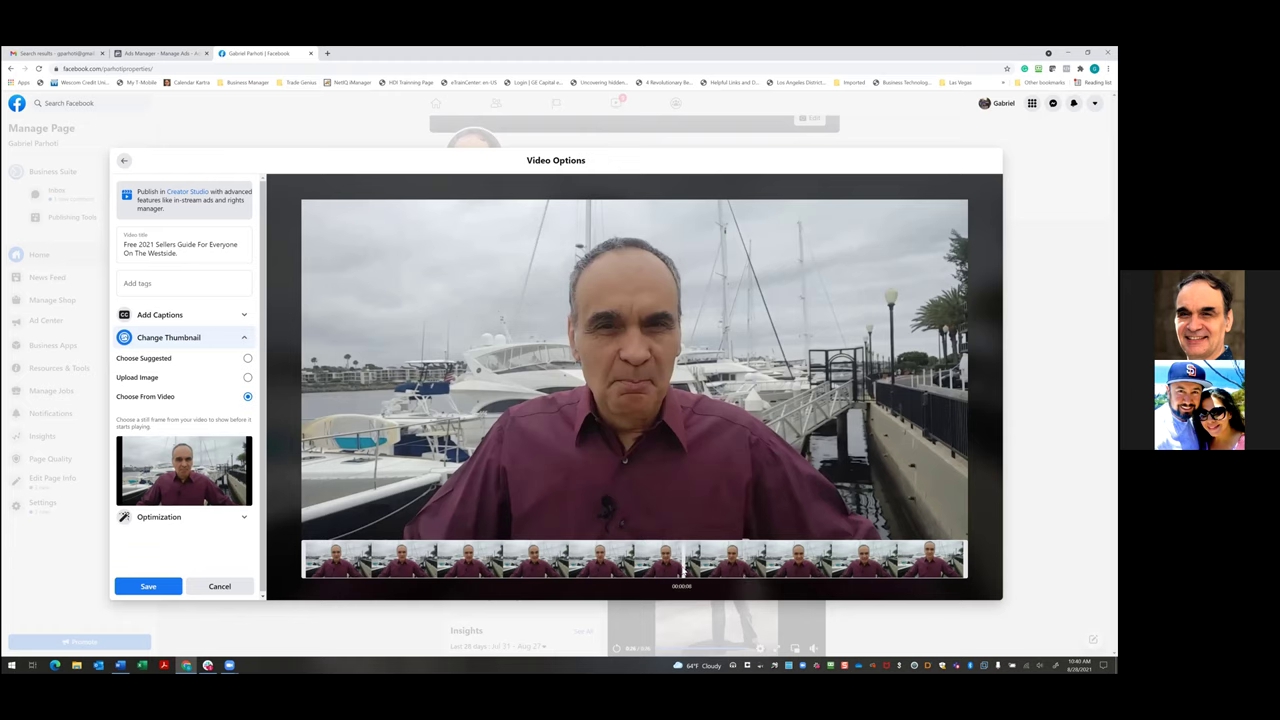
left_click(607, 563)
left_click(519, 563)
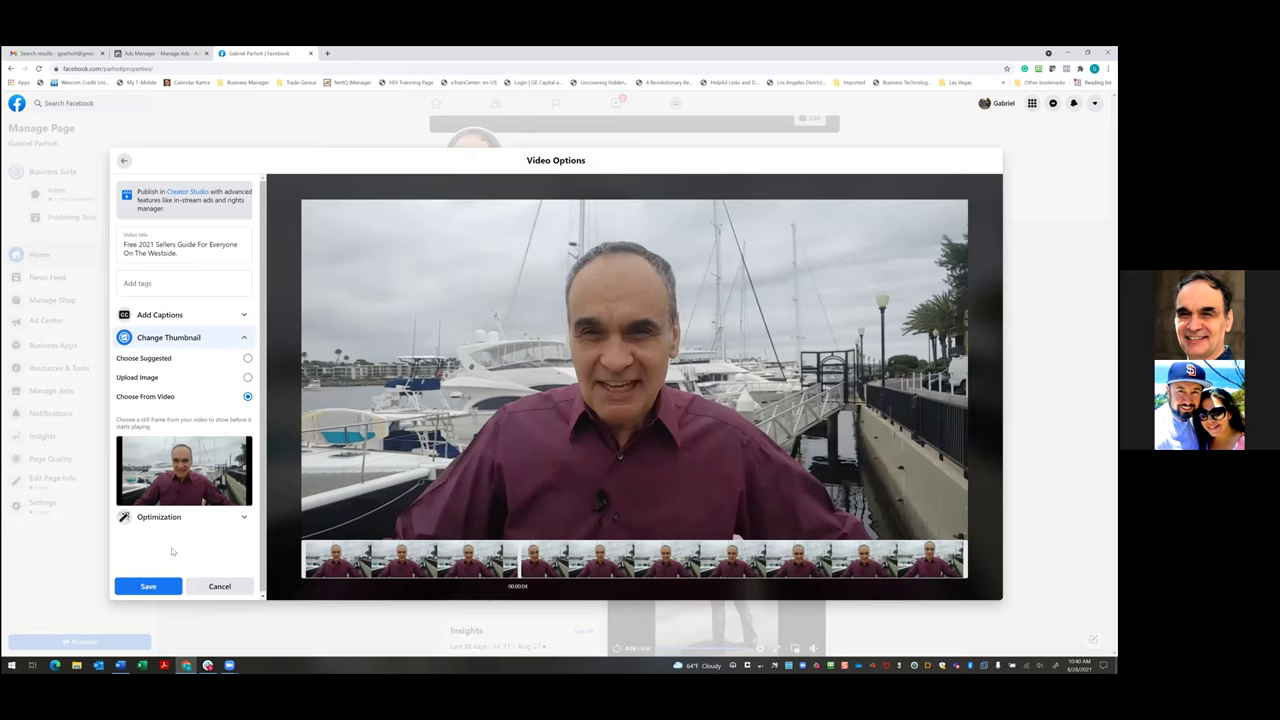
left_click(148, 586)
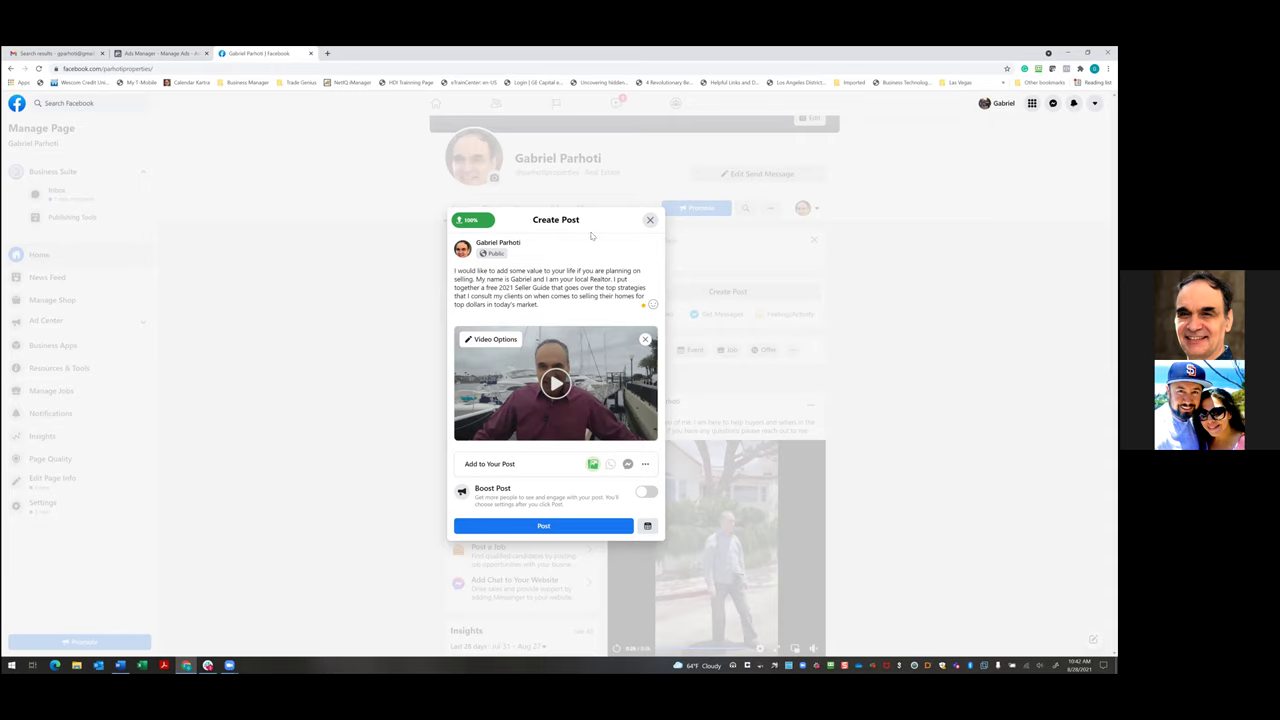
- Leave the post composer, open a blank browser tab, and switch to Ads Manager
key("Return")
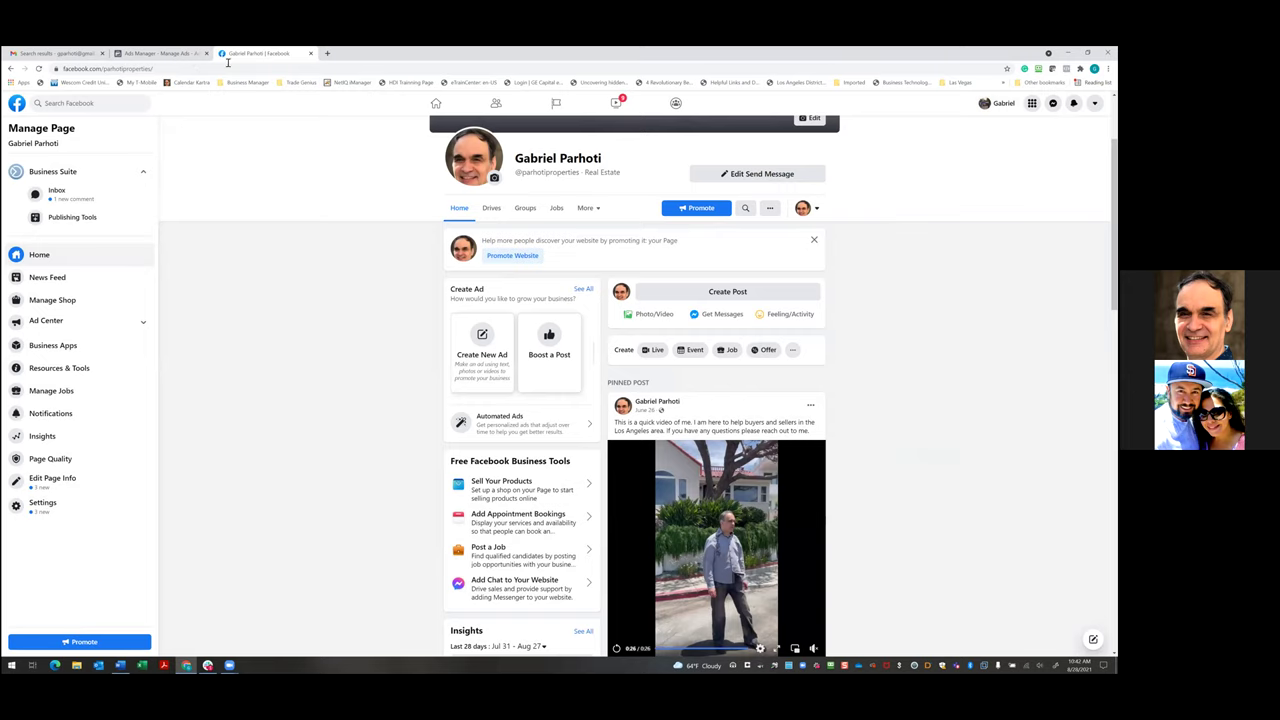
left_click(325, 53)
left_click(165, 53)
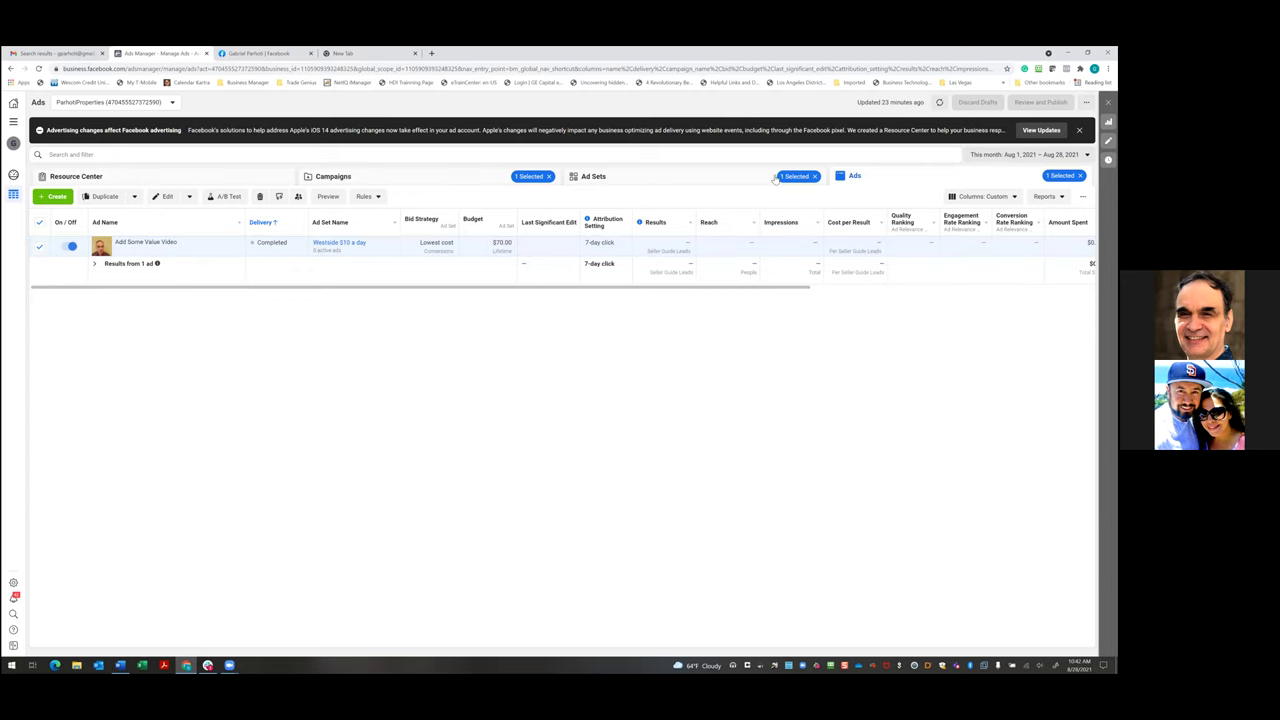
- Clear the selected campaign, ad set and ad filters so all ads are listed
left_click(548, 176)
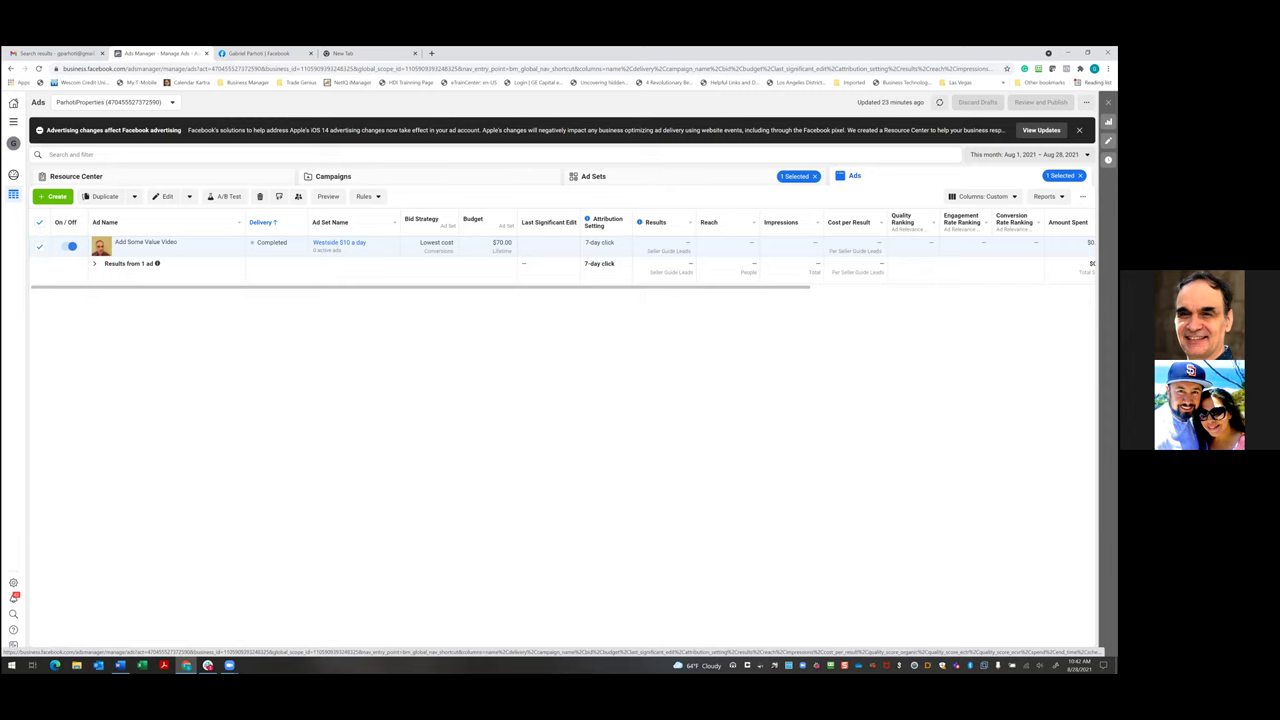
left_click(815, 176)
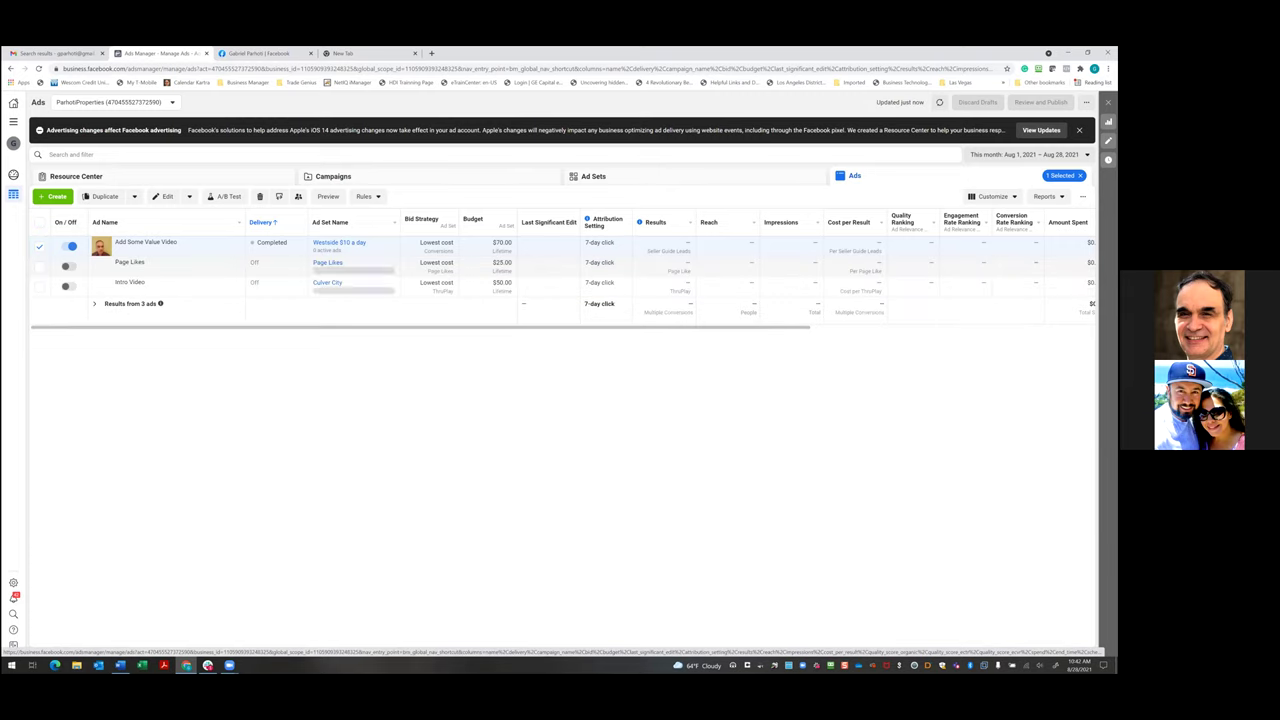
left_click(1080, 175)
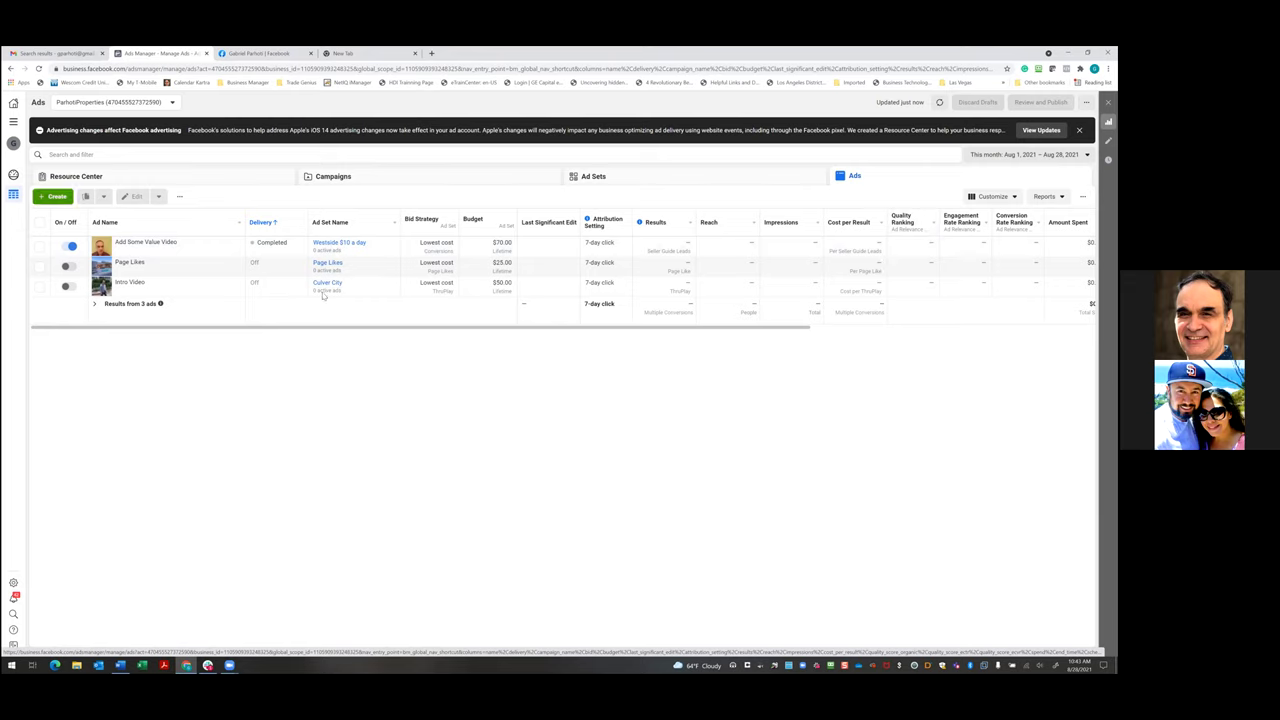
- Turn off the "Add Some Value Video" ad and go to the list of ad sets
left_click(70, 246)
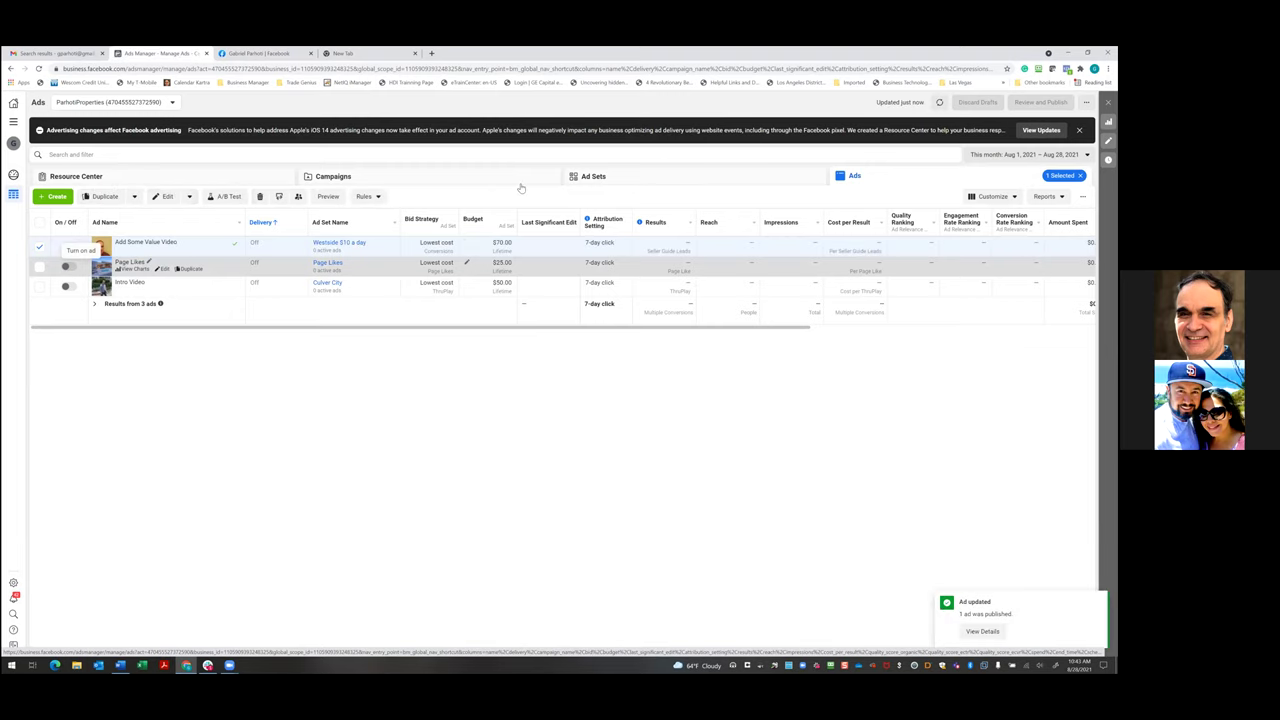
left_click(656, 181)
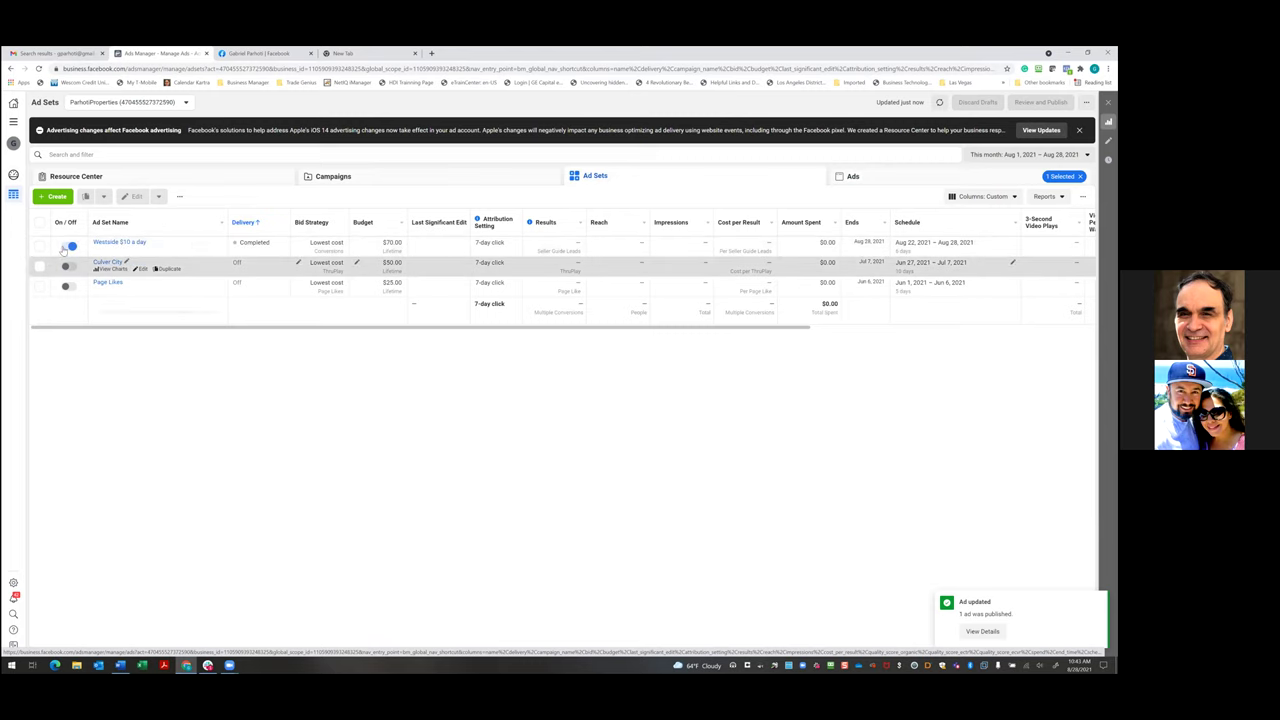
- Turn off the "Westside $10 a day" ad set and the "Add some value Video (Conversions)" campaign
left_click(851, 180)
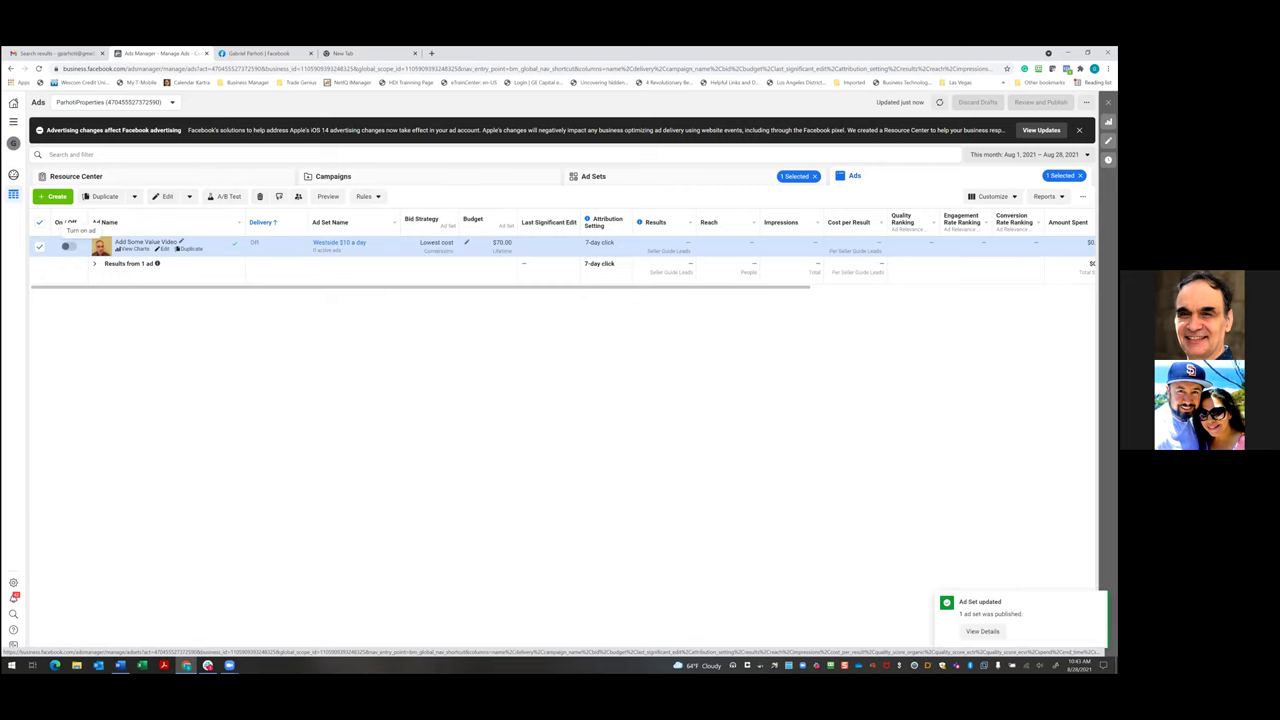
left_click(500, 183)
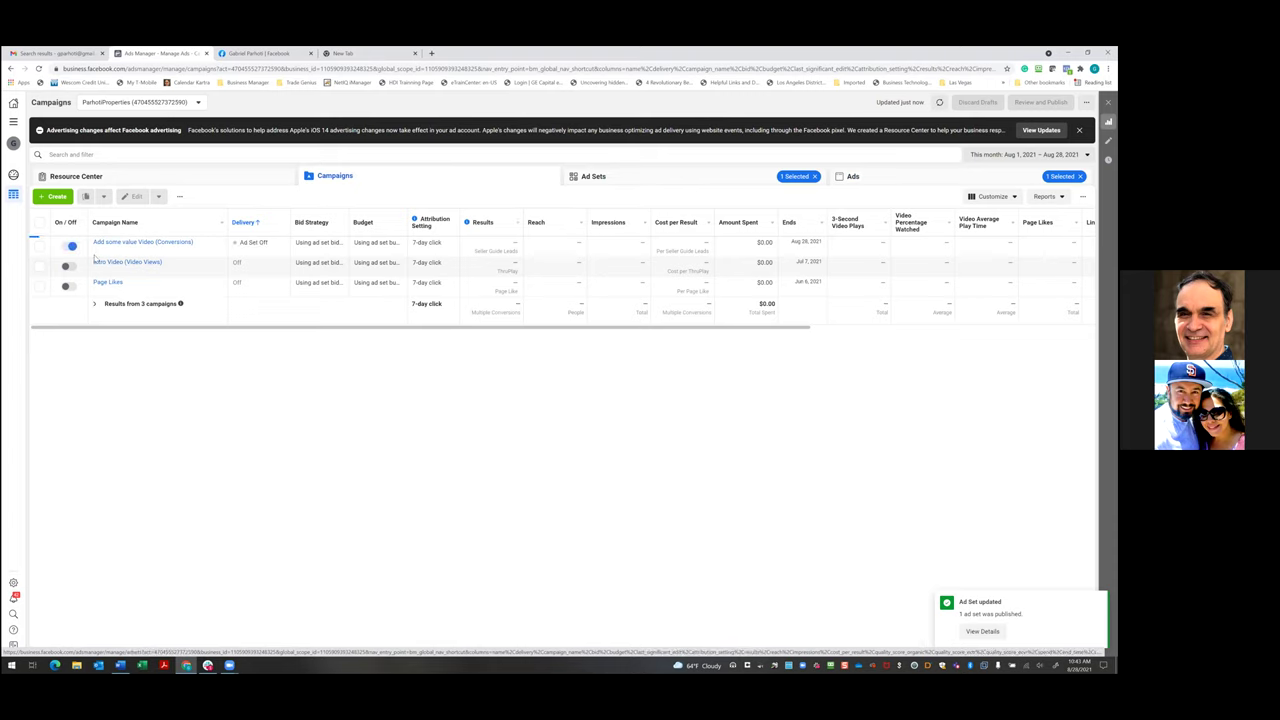
left_click(70, 247)
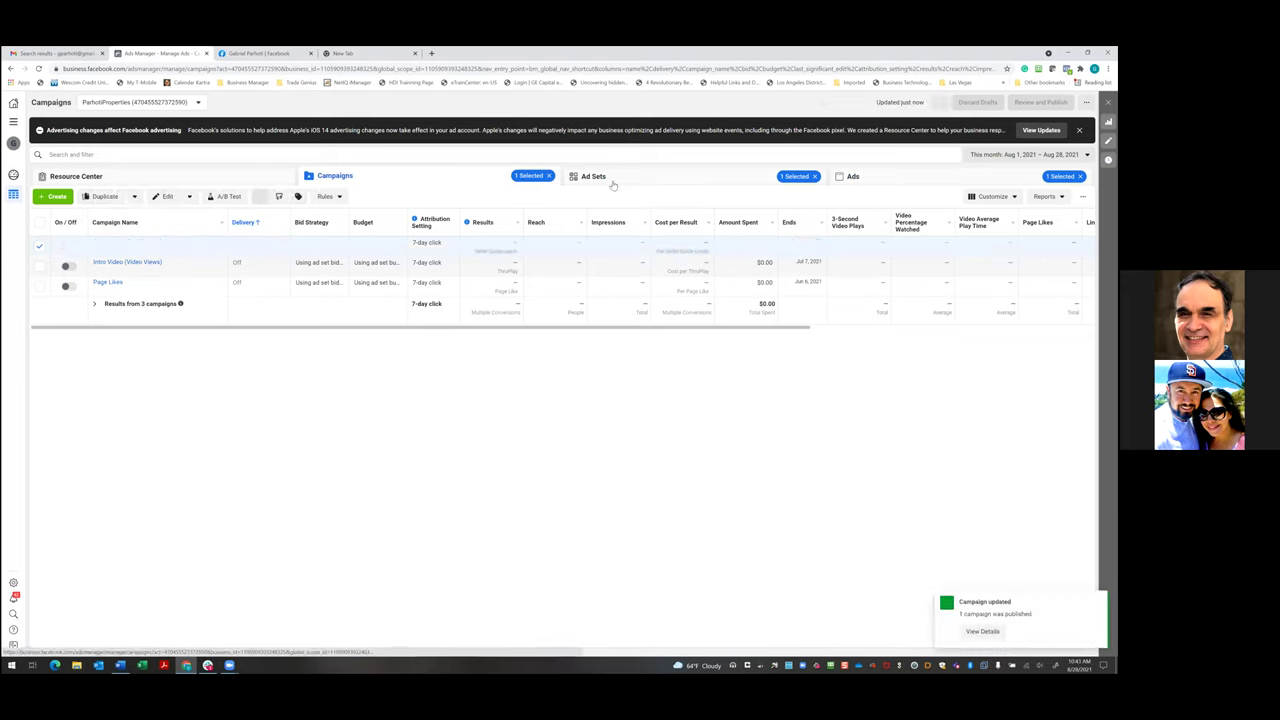
- Check the selected ad set and its ad, and clear the campaign, ad set and ad selections to list all ads
left_click(641, 182)
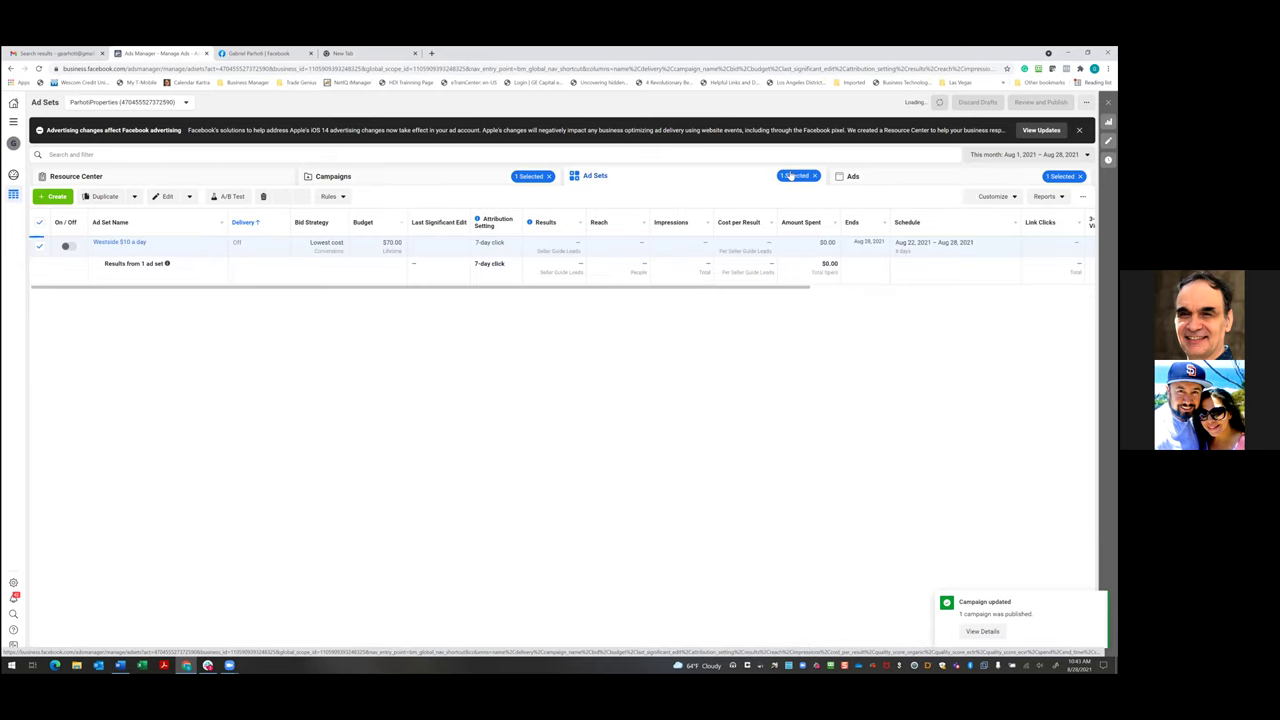
left_click(886, 183)
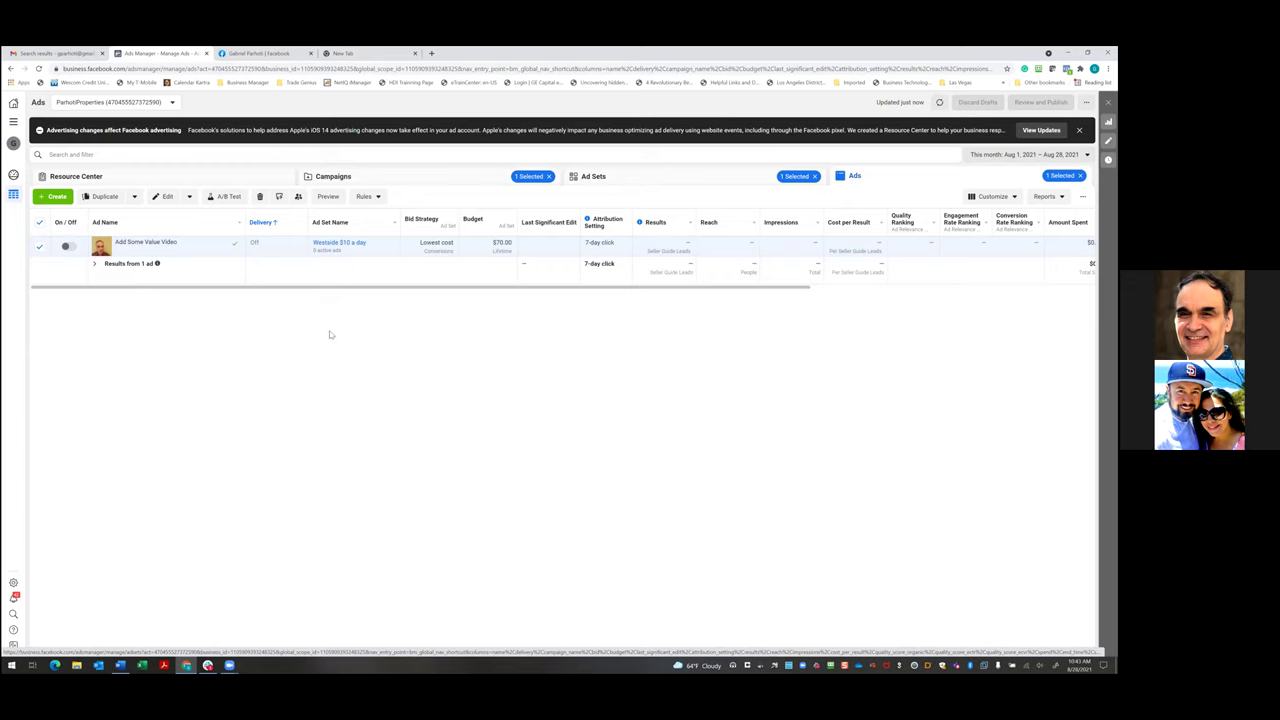
left_click(548, 176)
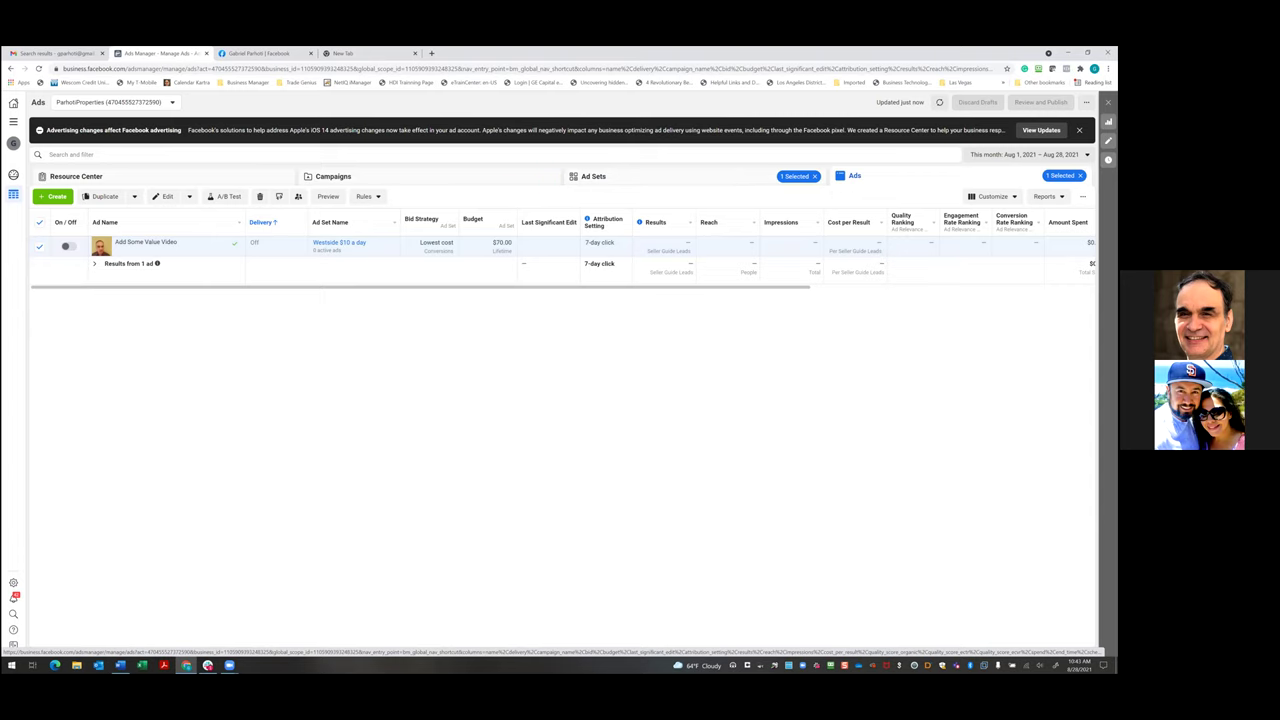
left_click(814, 176)
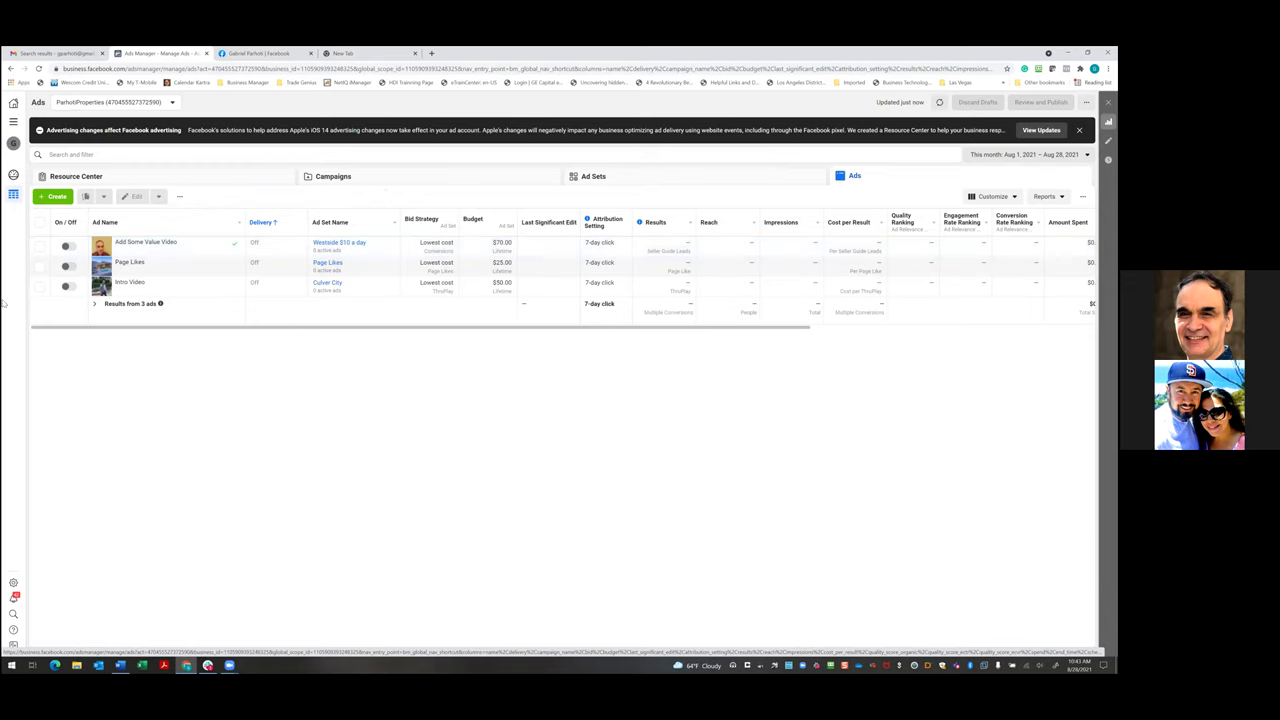
- Create a new campaign with the Conversions objective
left_click(57, 196)
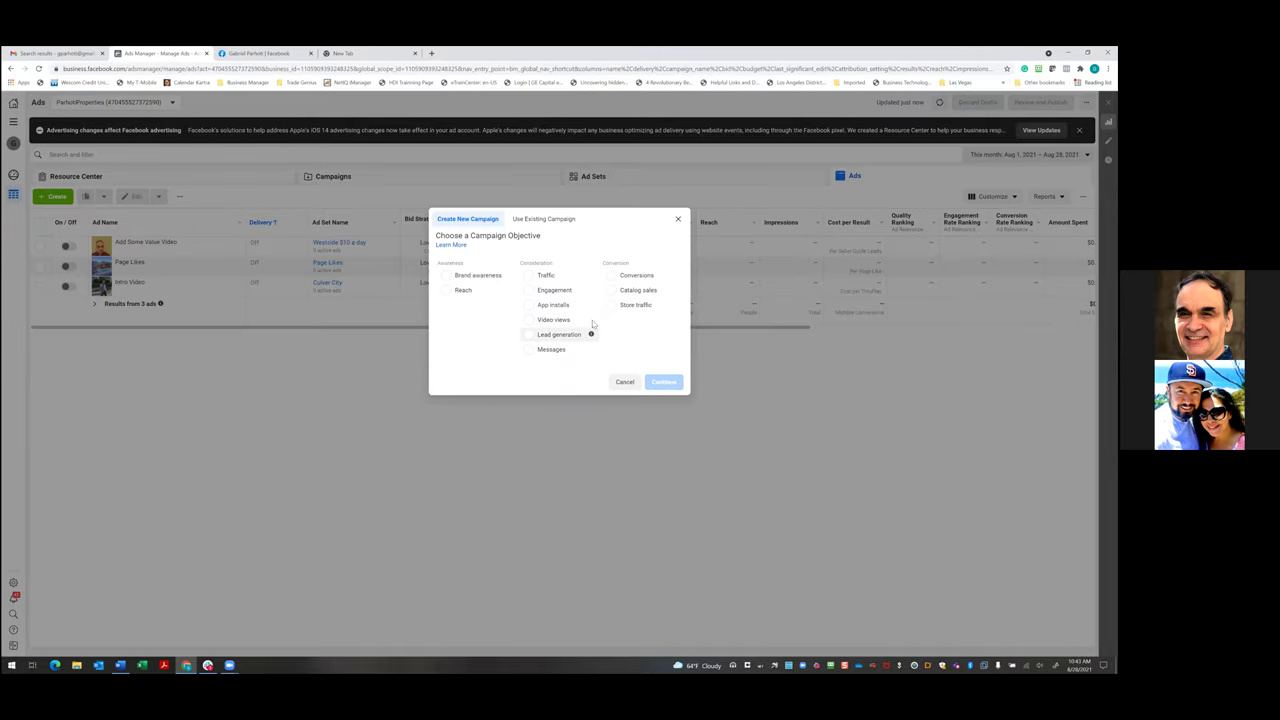
left_click(628, 277)
left_click(659, 451)
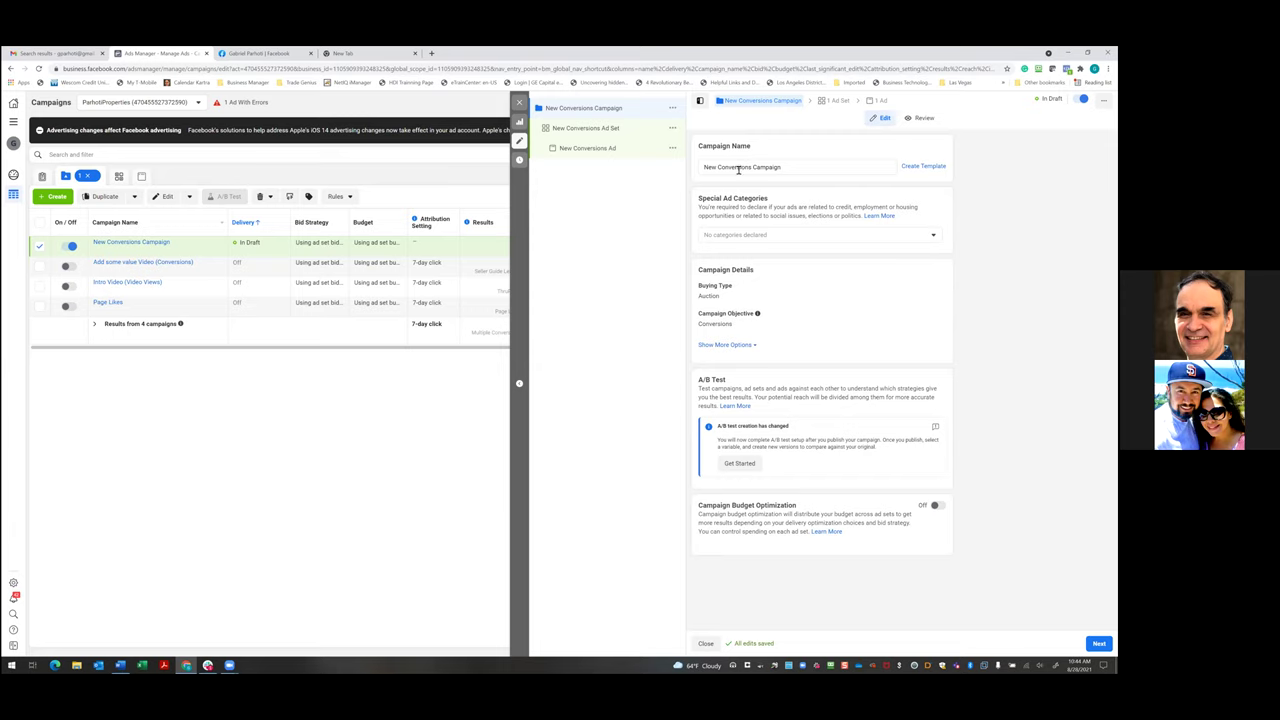
- Name the campaign "Outside on the Boat Dock-Video 1(Conversions)"
left_click(738, 167)
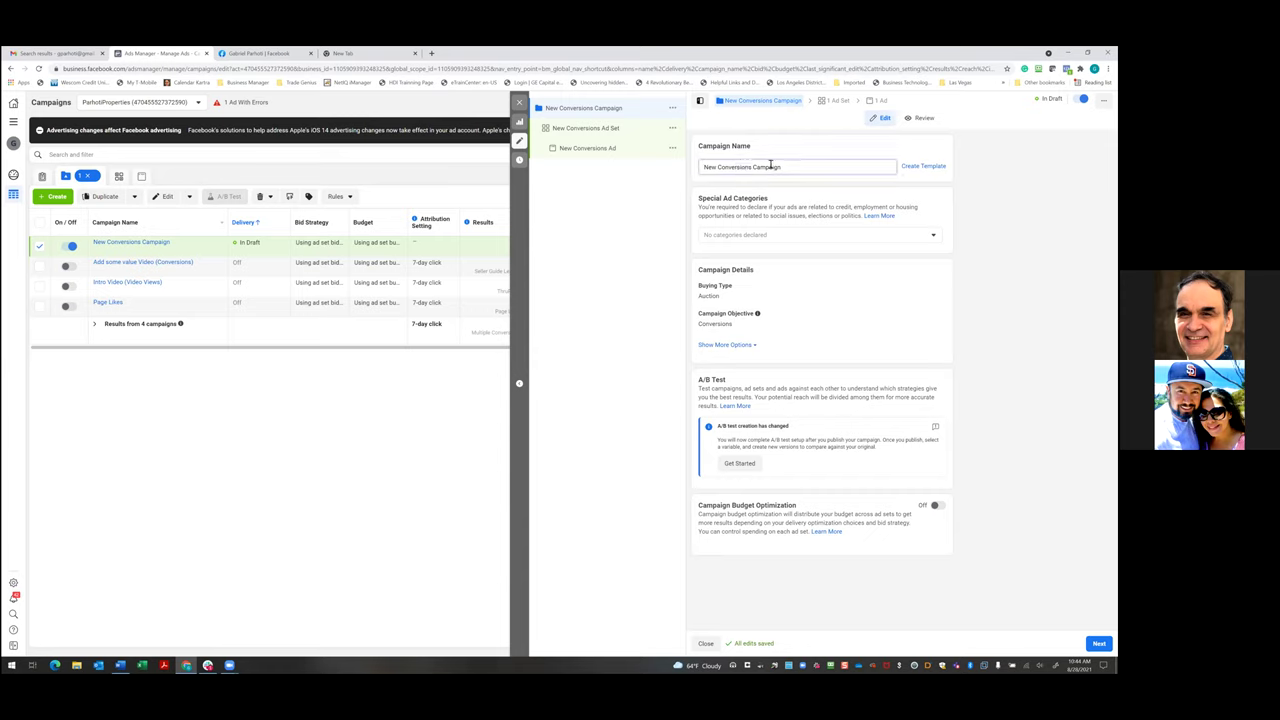
key("ctrl+a")
type("Ou")
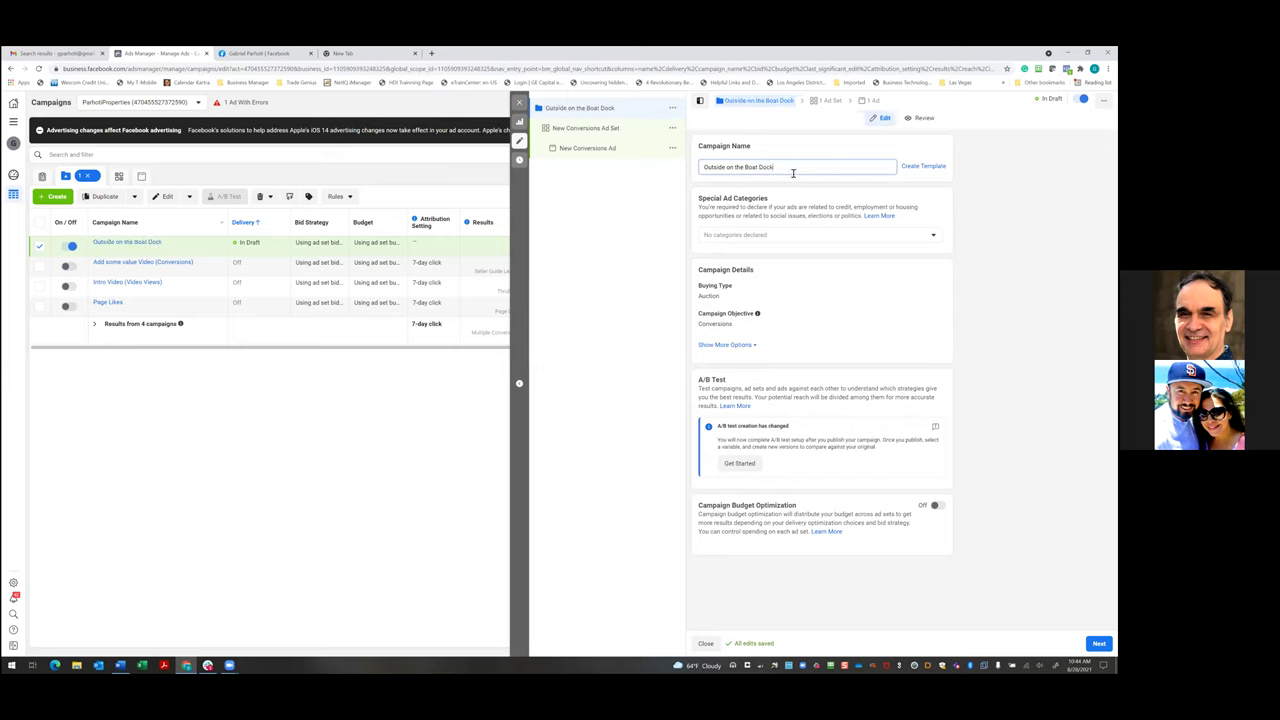
type("Video 1 (Conversions")
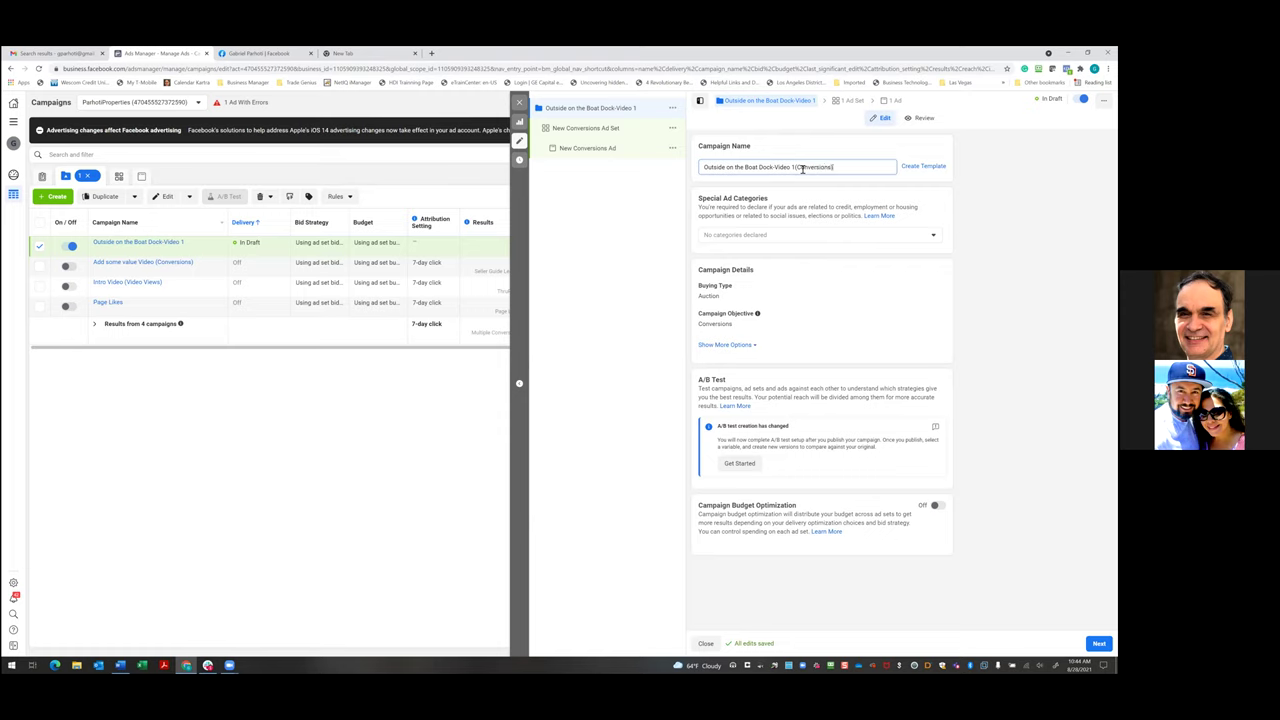
- Declare Housing as the campaign's special ad category and continue to the ad set settings
left_click(788, 237)
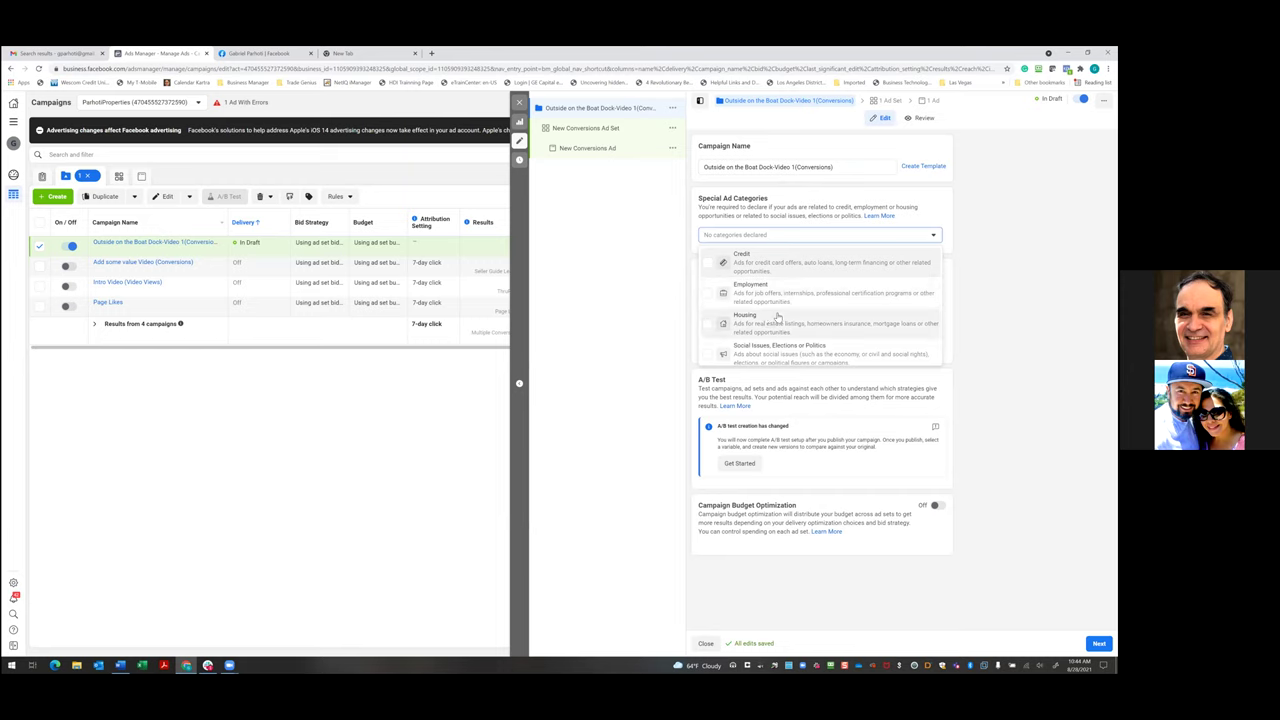
left_click(938, 320)
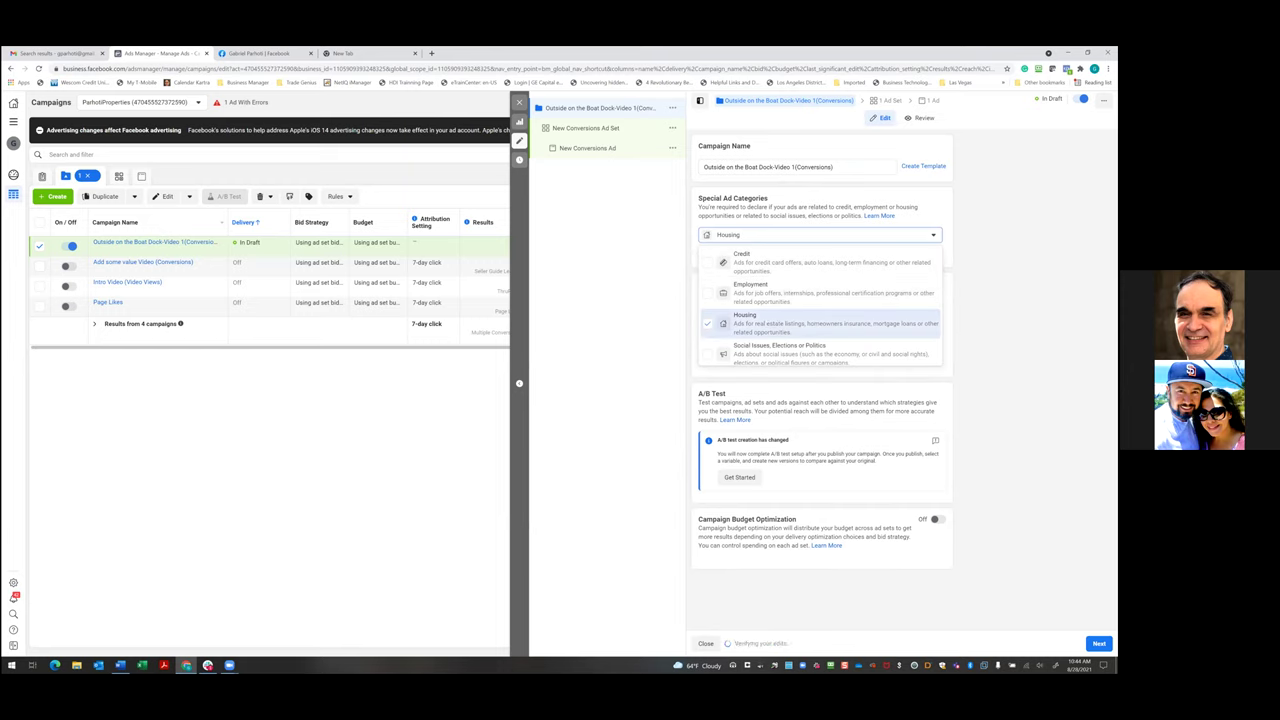
left_click(1099, 643)
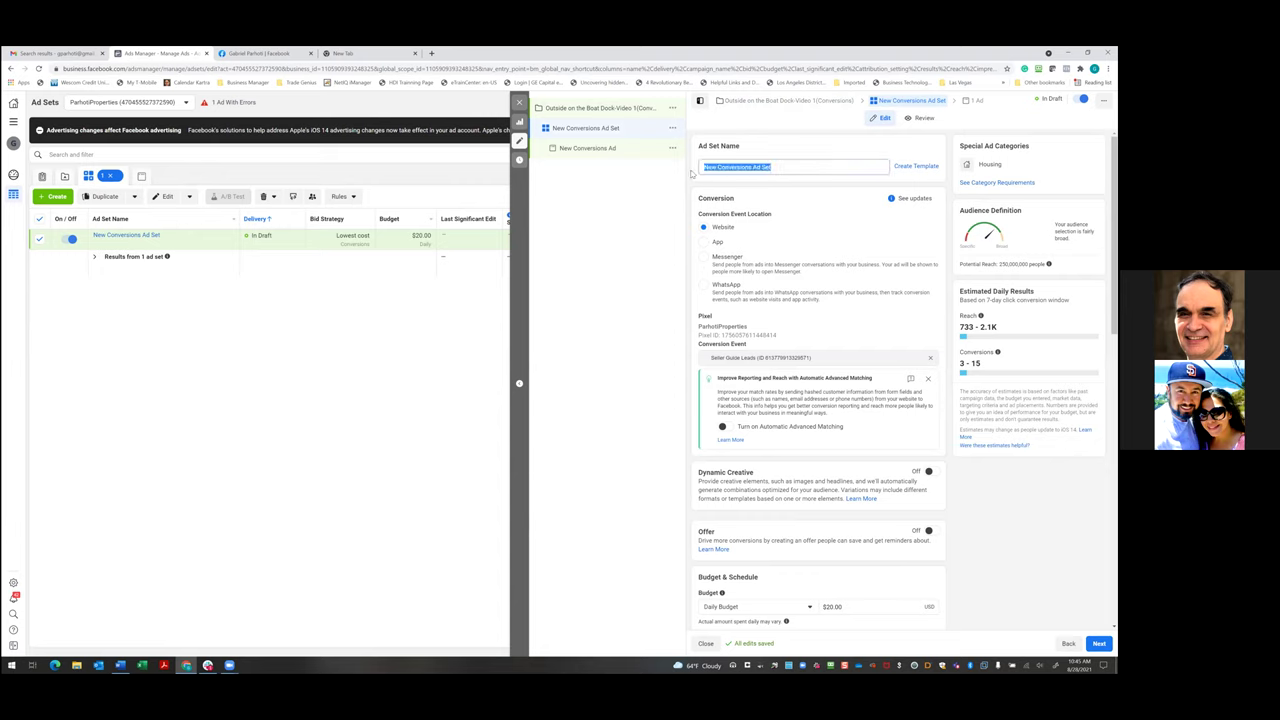
- Name the ad set "Culver City 10 Dollar a day"
type("Cu")
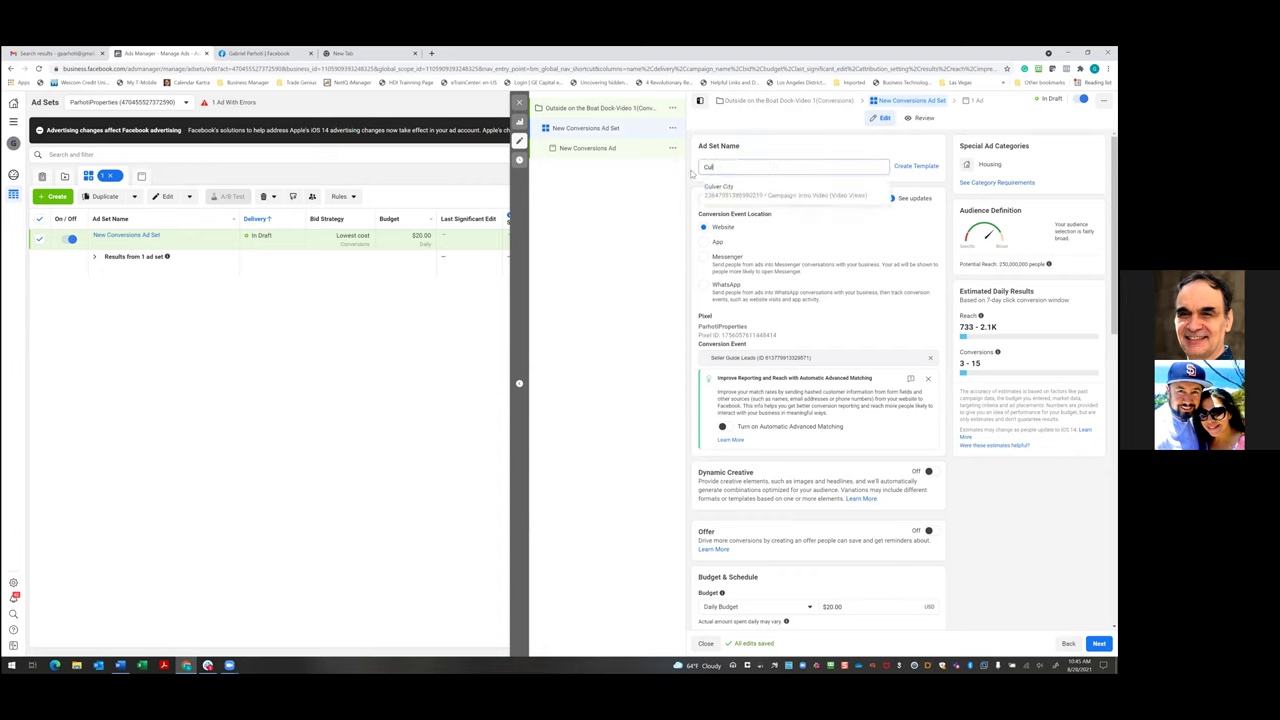
type("lverc")
key("BackSpace")
type("City 10 Dollar a day")
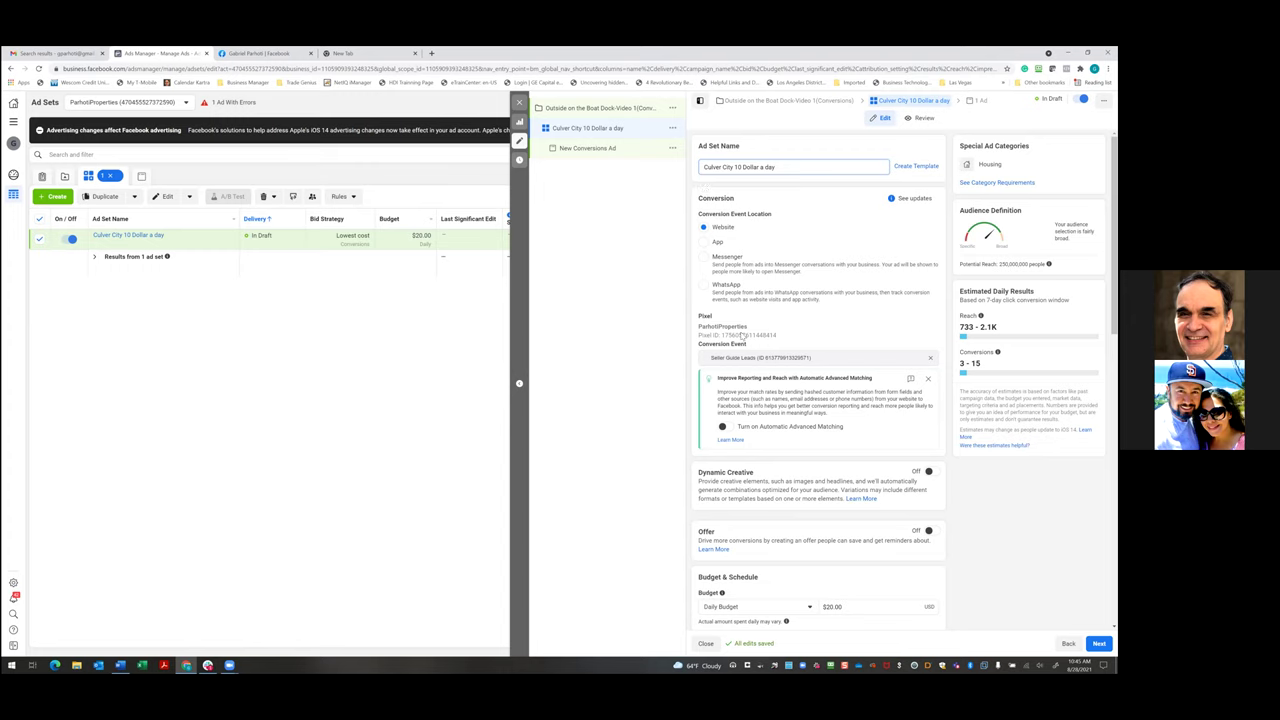
- Switch the ad set to a lifetime budget and set the amount to $70.00
scroll(745, 338, "down", 3)
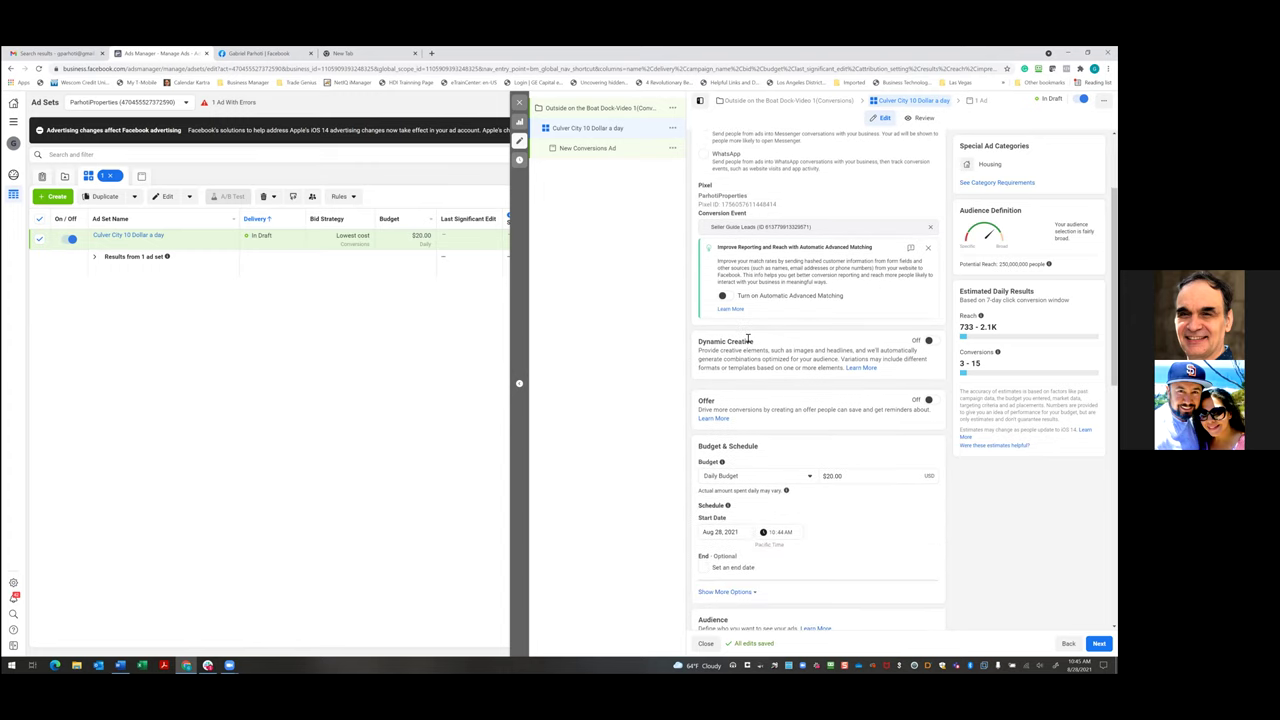
scroll(747, 340, "down", 2)
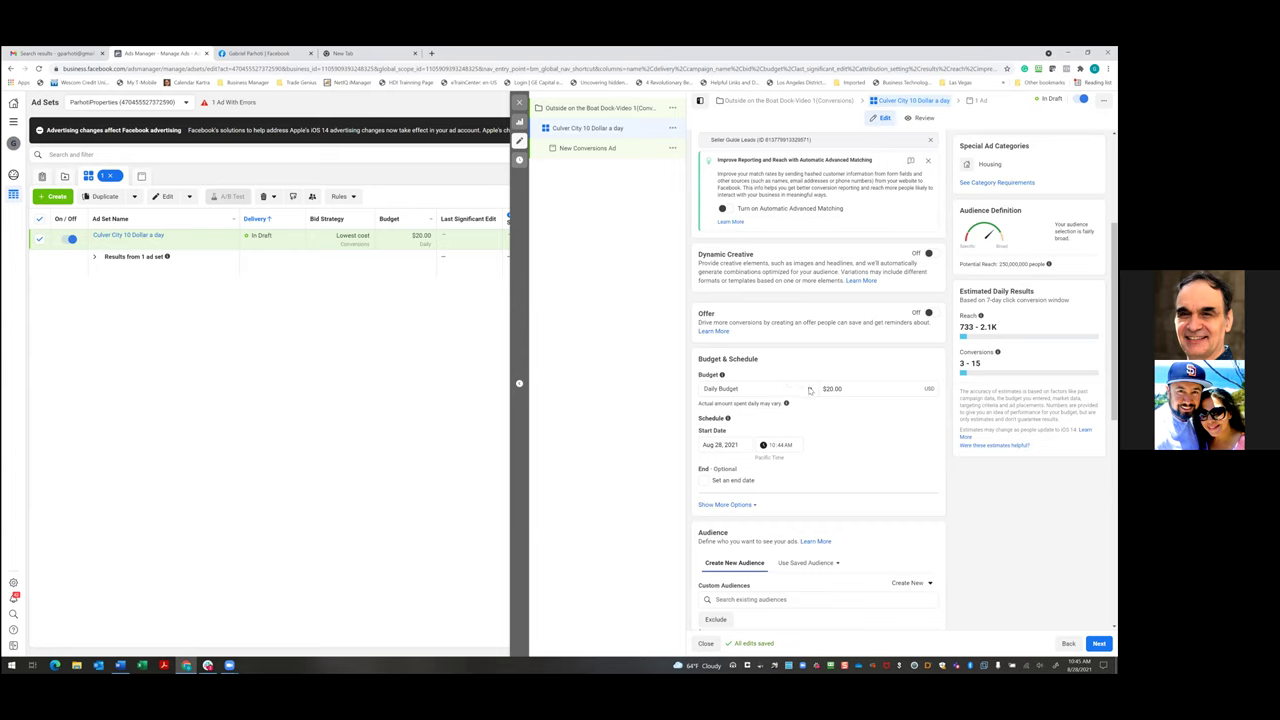
left_click(790, 389)
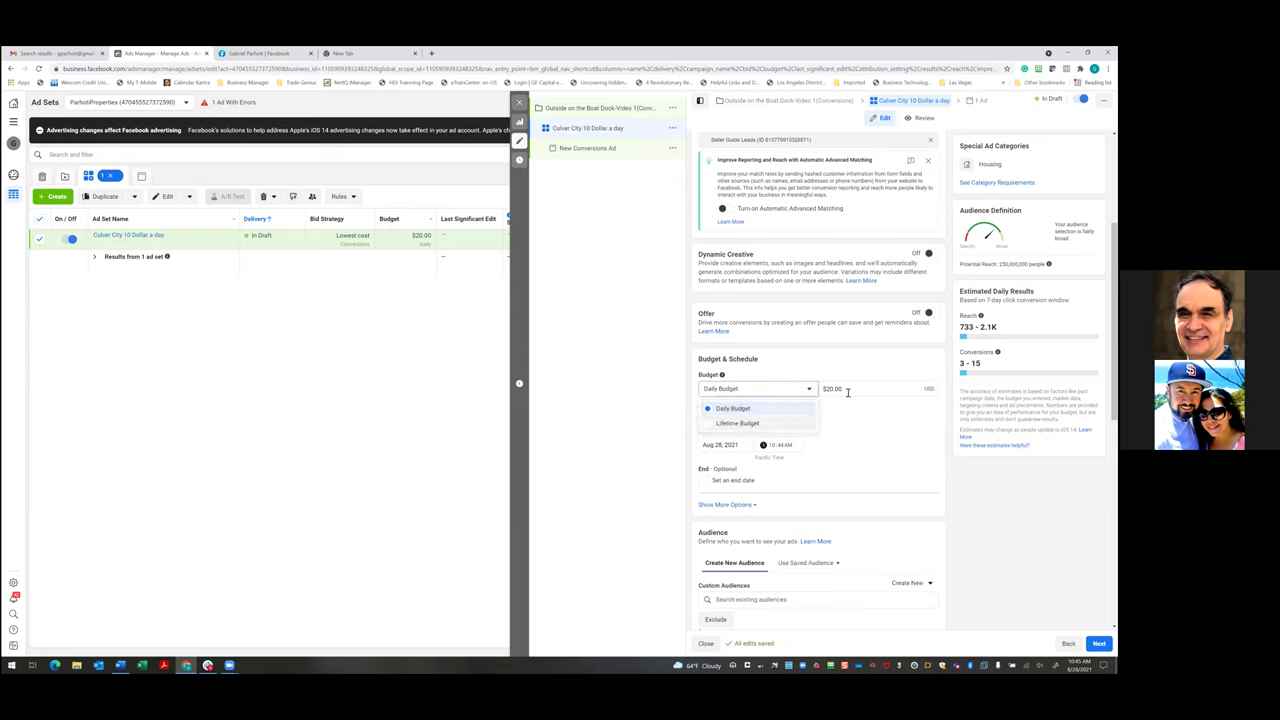
left_click(760, 423)
type("70.00")
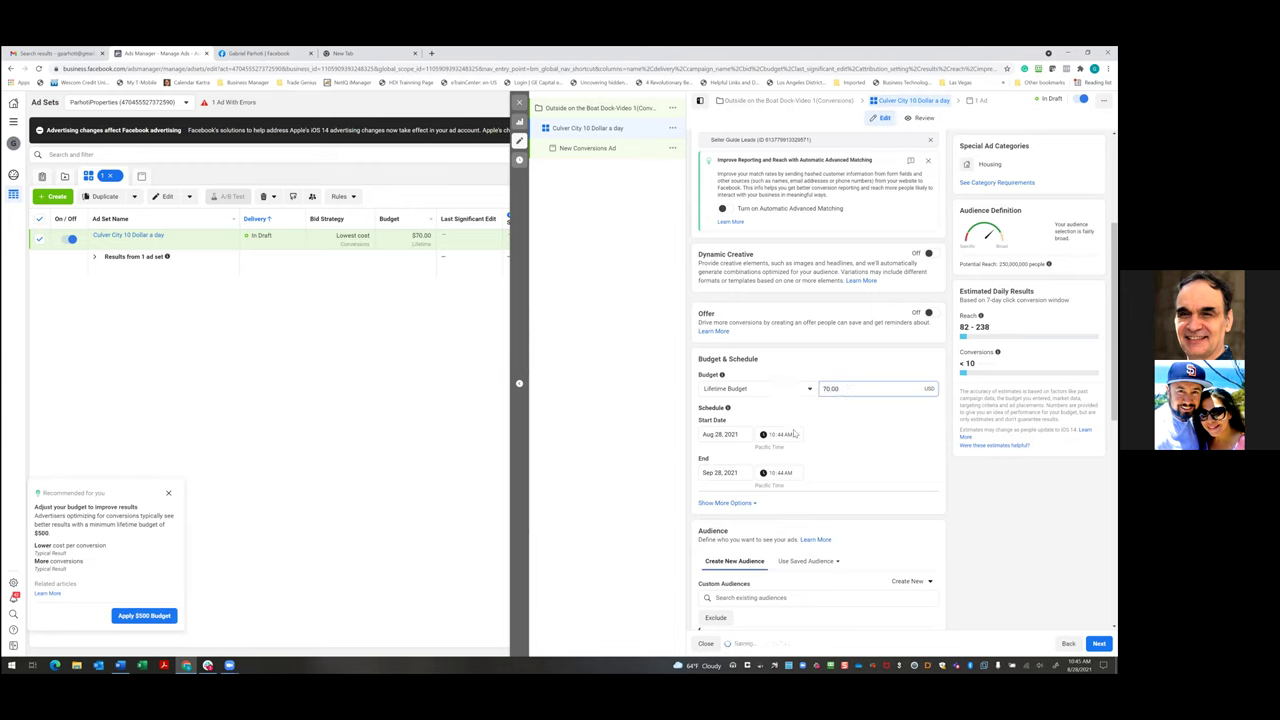
left_click(845, 432)
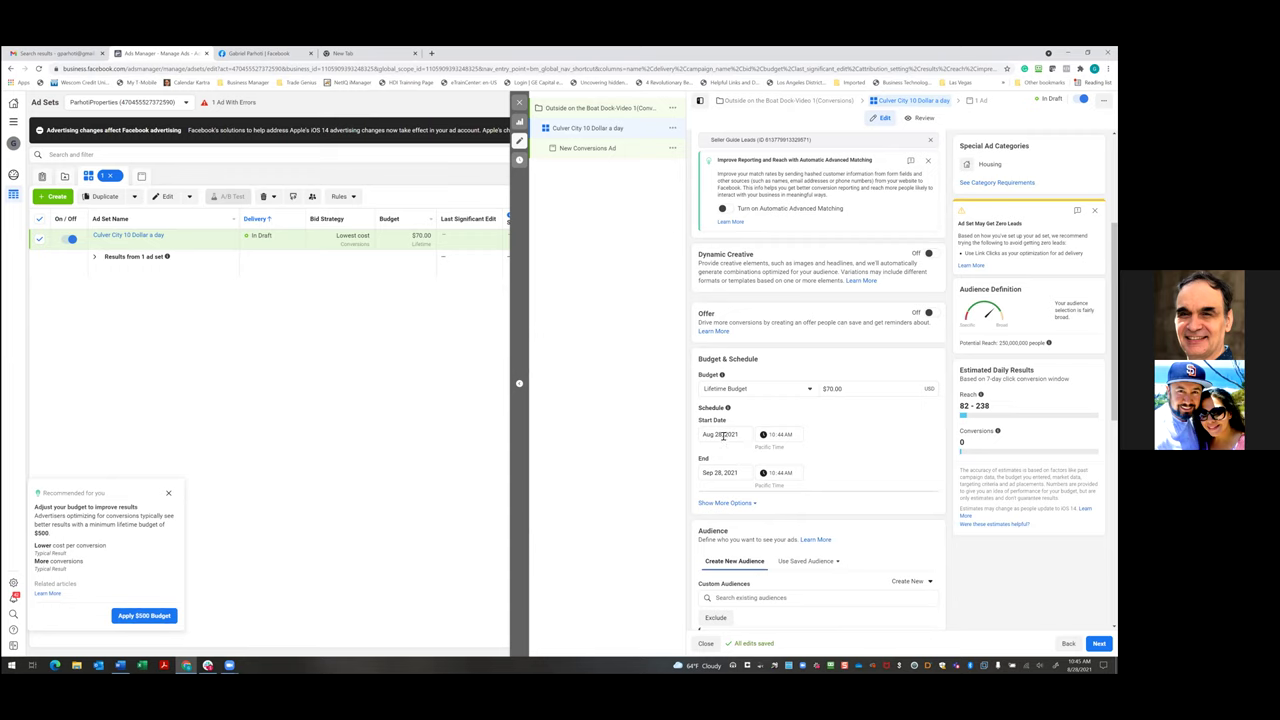
- Schedule the ad set to start on Aug 29, 2021 at 6:00 AM
left_click(724, 435)
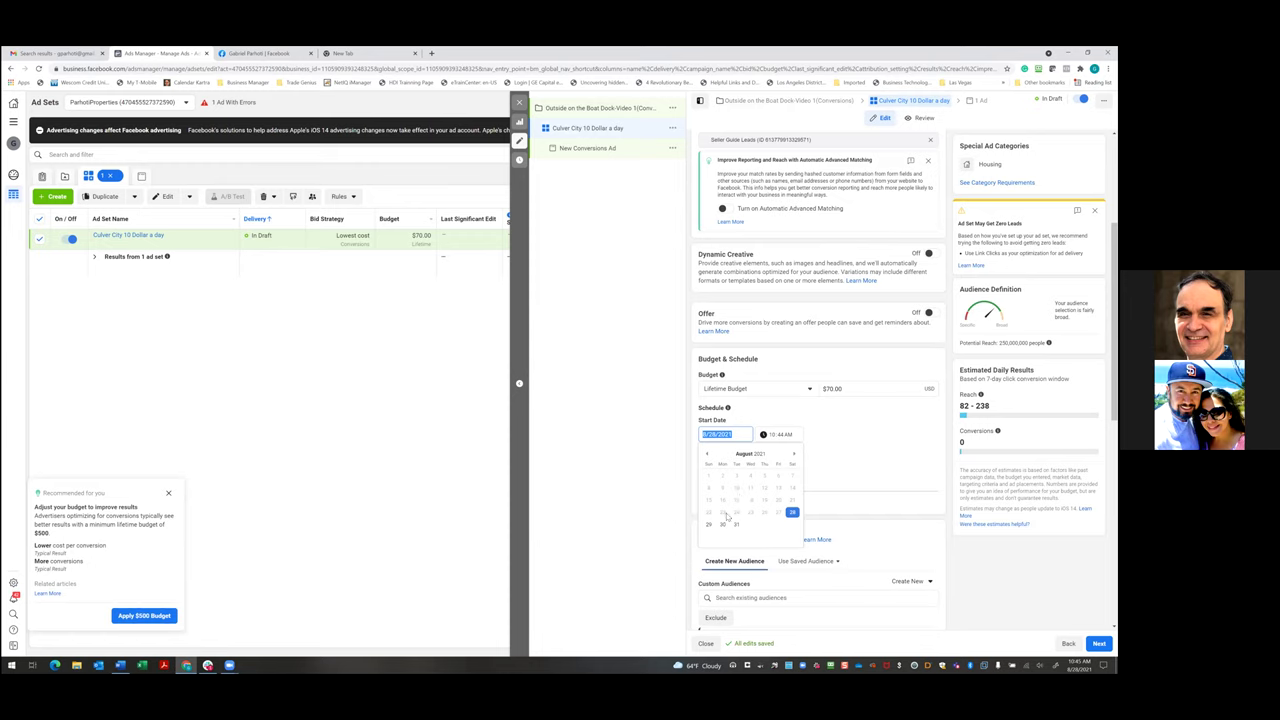
type("8/29/2021")
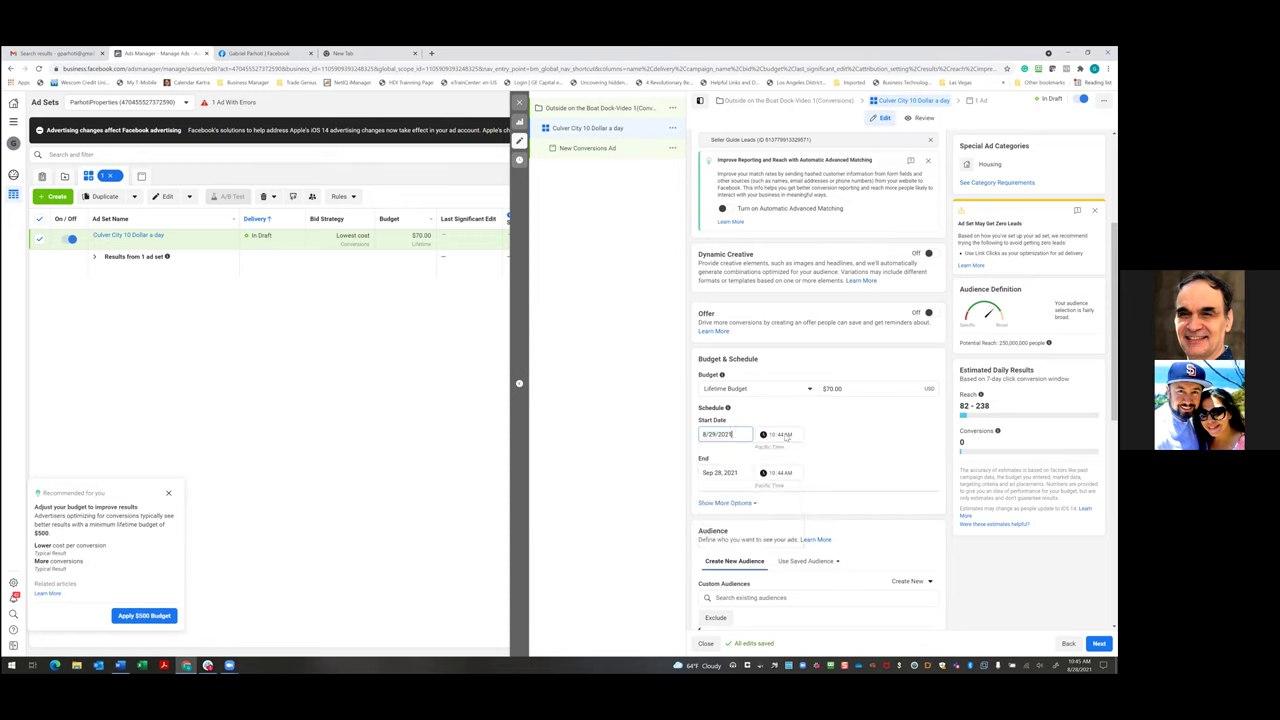
left_click(775, 434)
type("6:00")
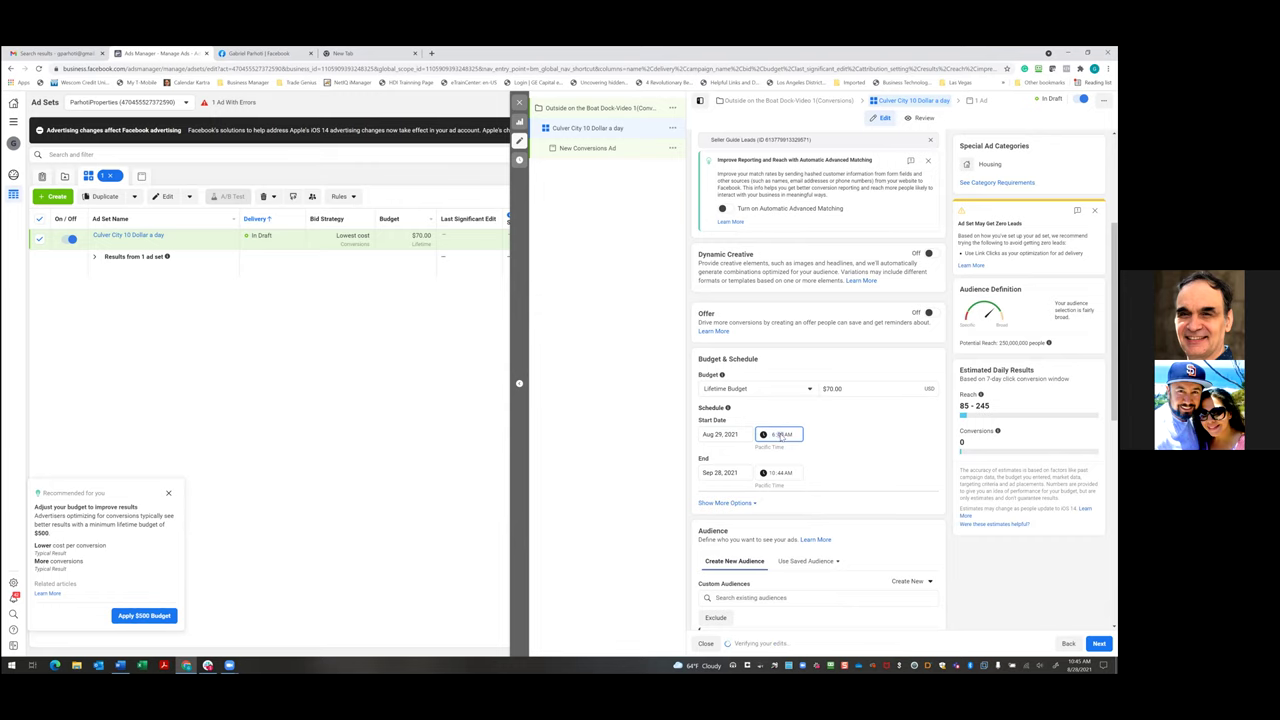
left_click(850, 440)
- Set the ad set's end to Sep 4, 2021 at 6:00 AM
left_click(721, 473)
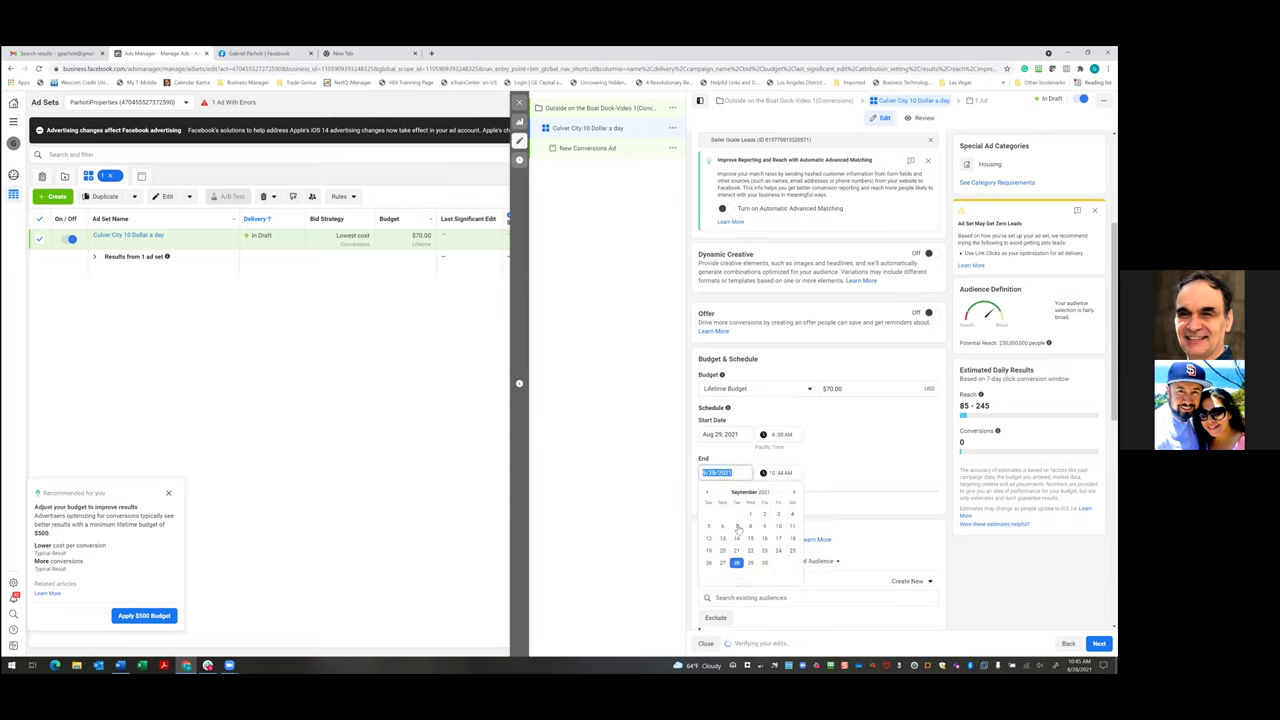
left_click(792, 514)
left_click(776, 475)
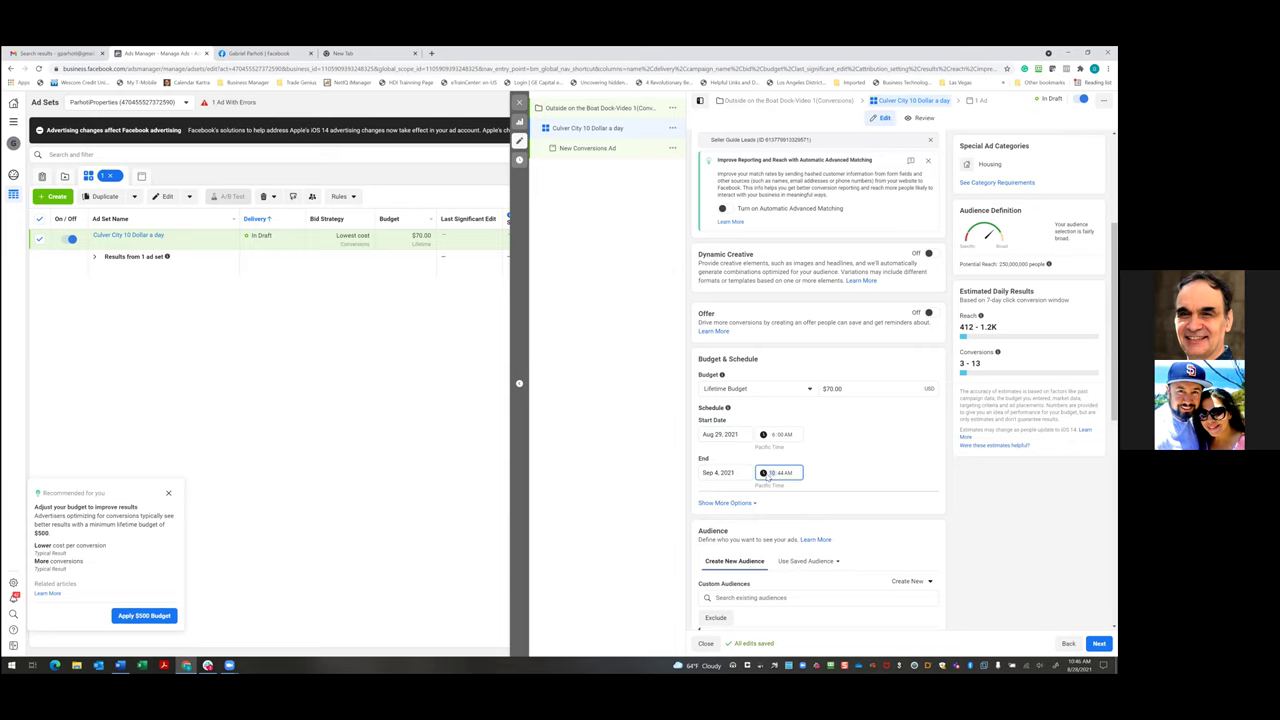
type("6")
left_click(828, 464)
- Edit the ad set's audience location, replacing United States with Culver City, California
scroll(819, 462, "down", 1)
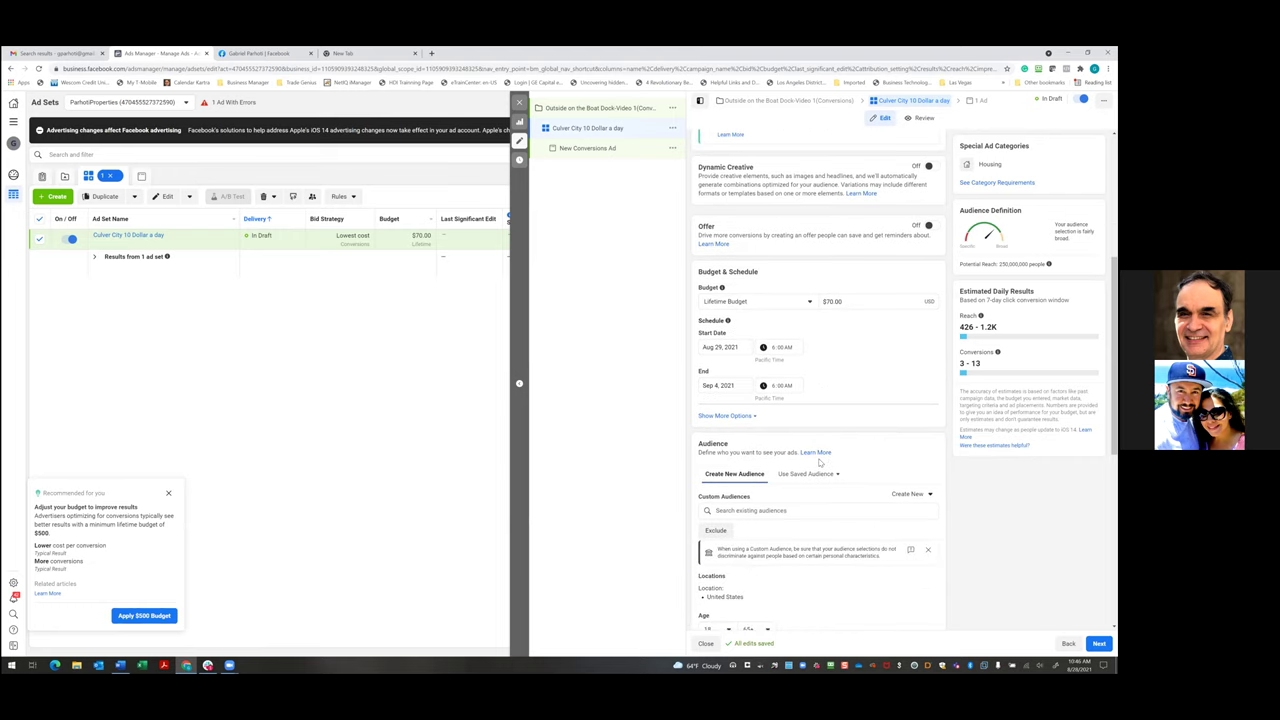
scroll(819, 462, "down", 1)
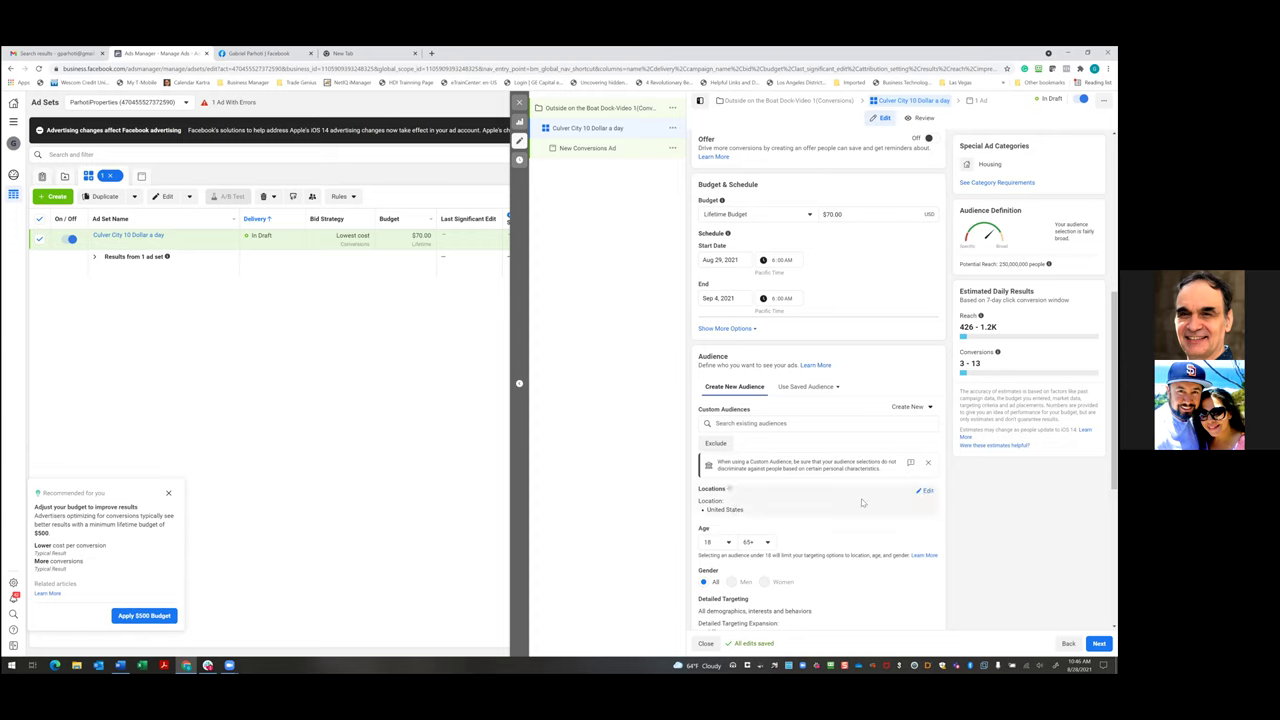
left_click(926, 490)
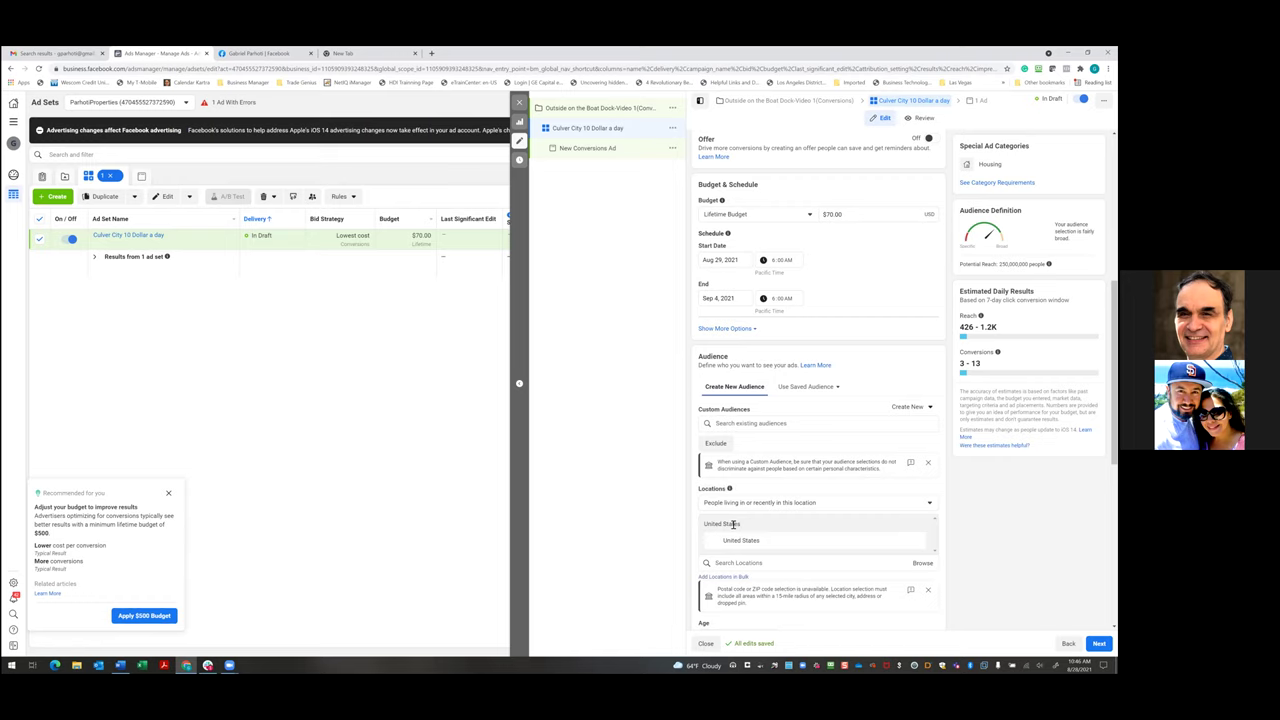
left_click(745, 506)
left_click(748, 506)
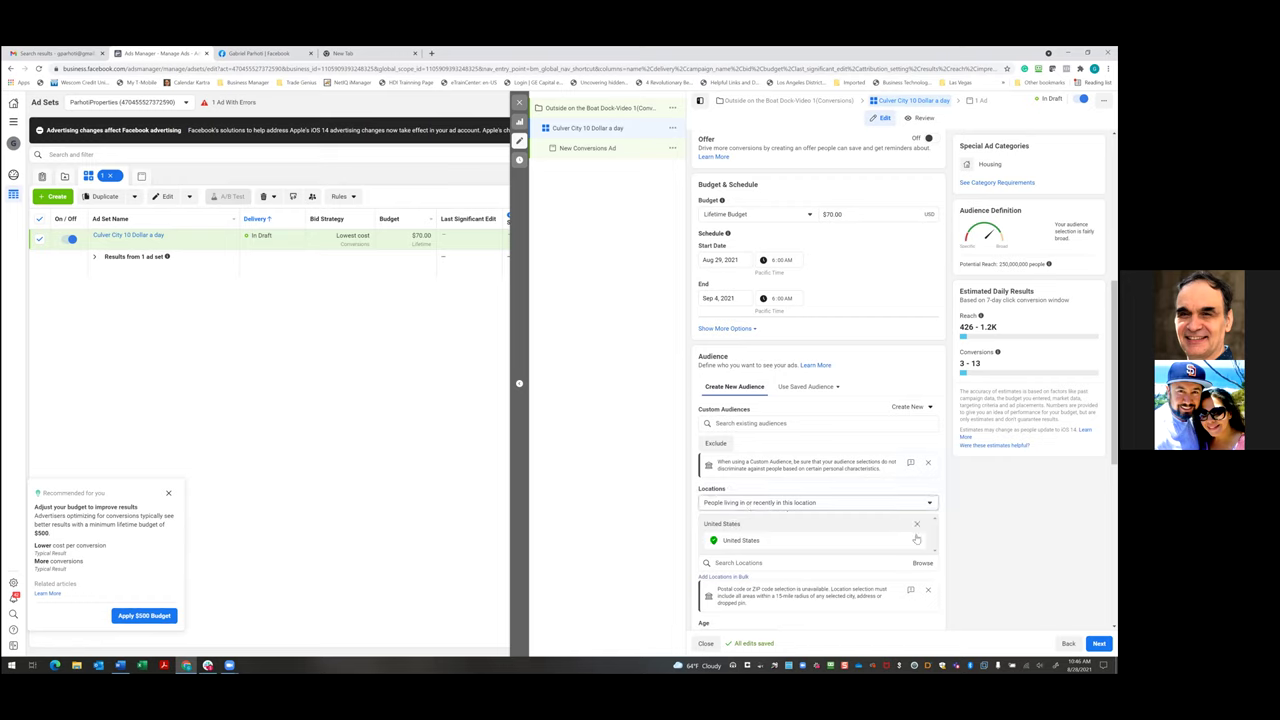
left_click(789, 563)
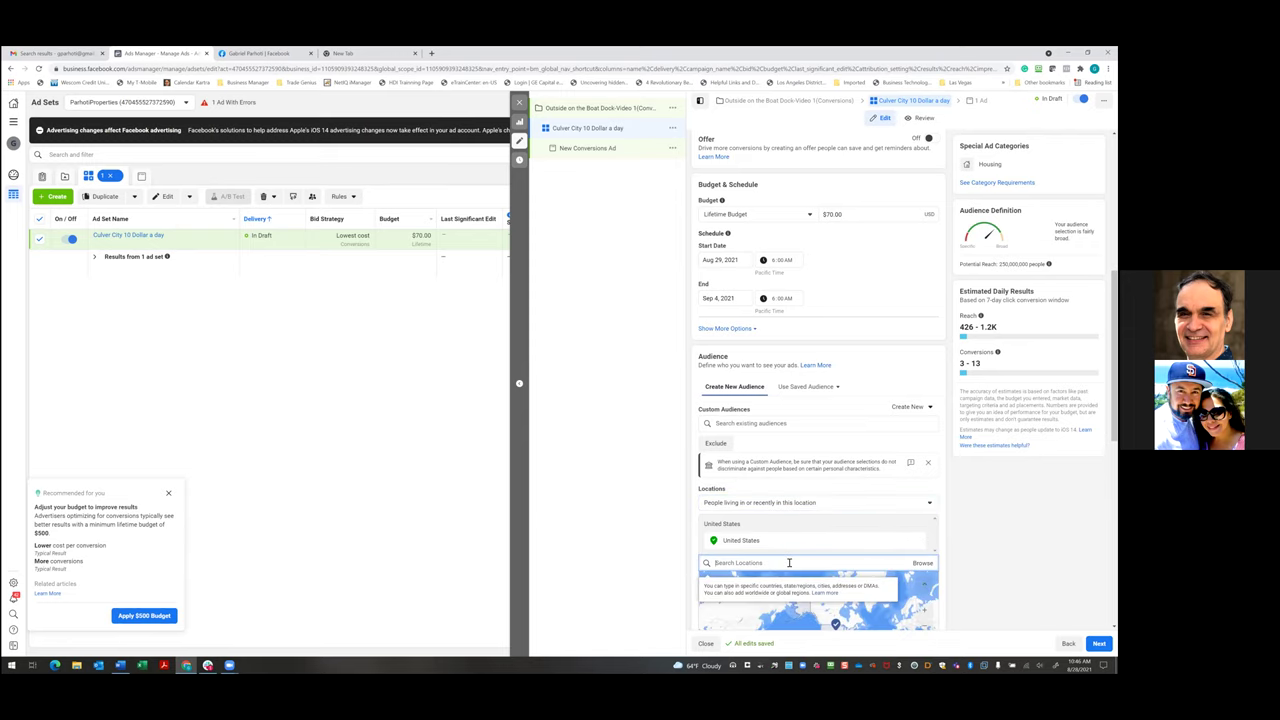
type("Cu")
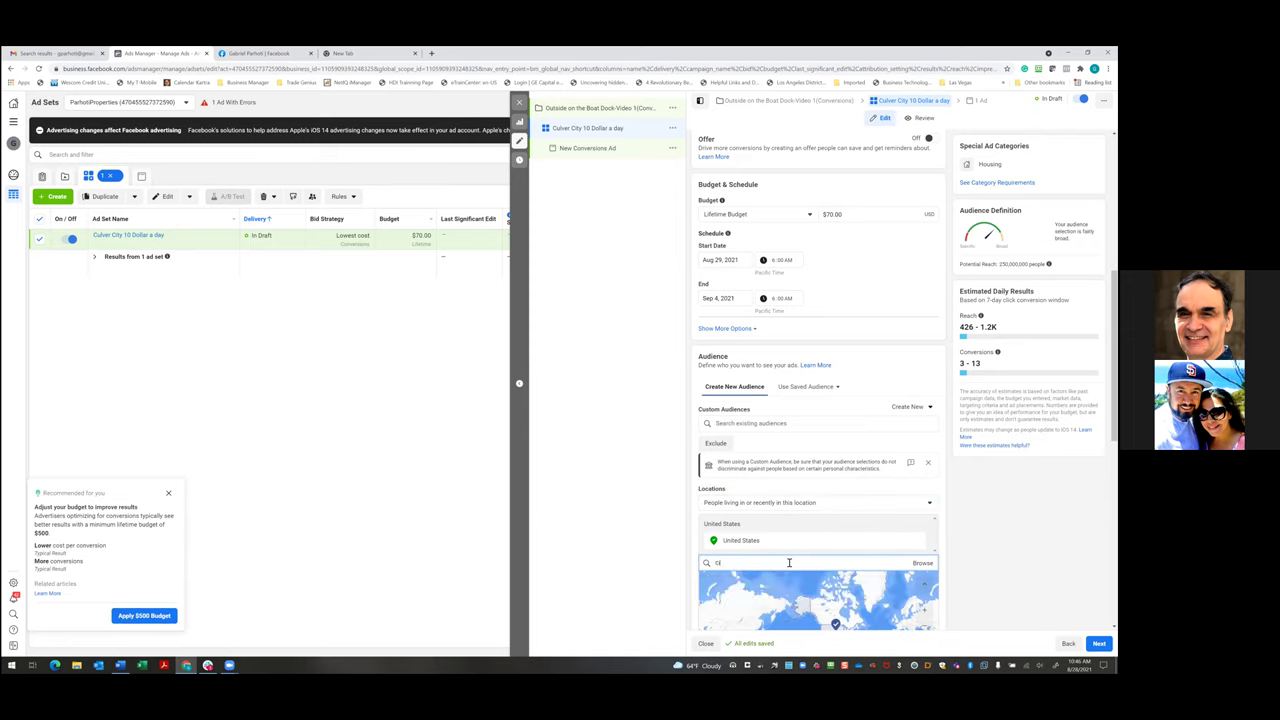
type("lver")
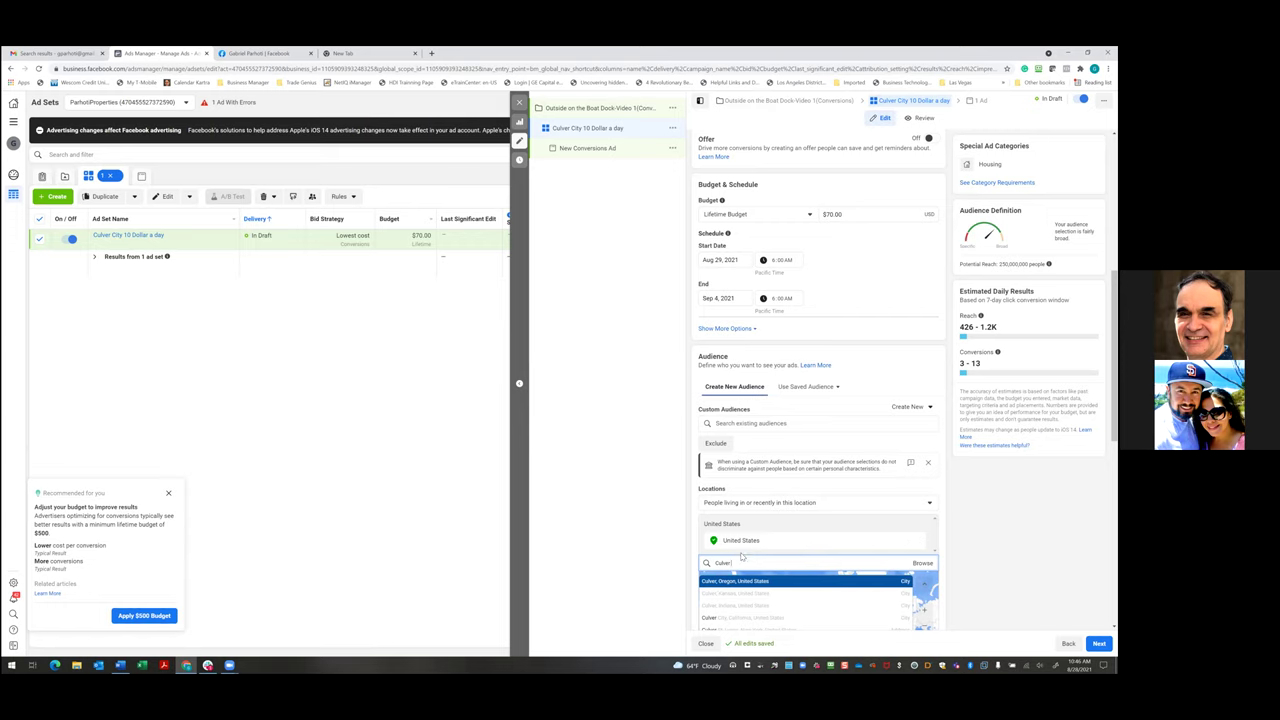
type("y")
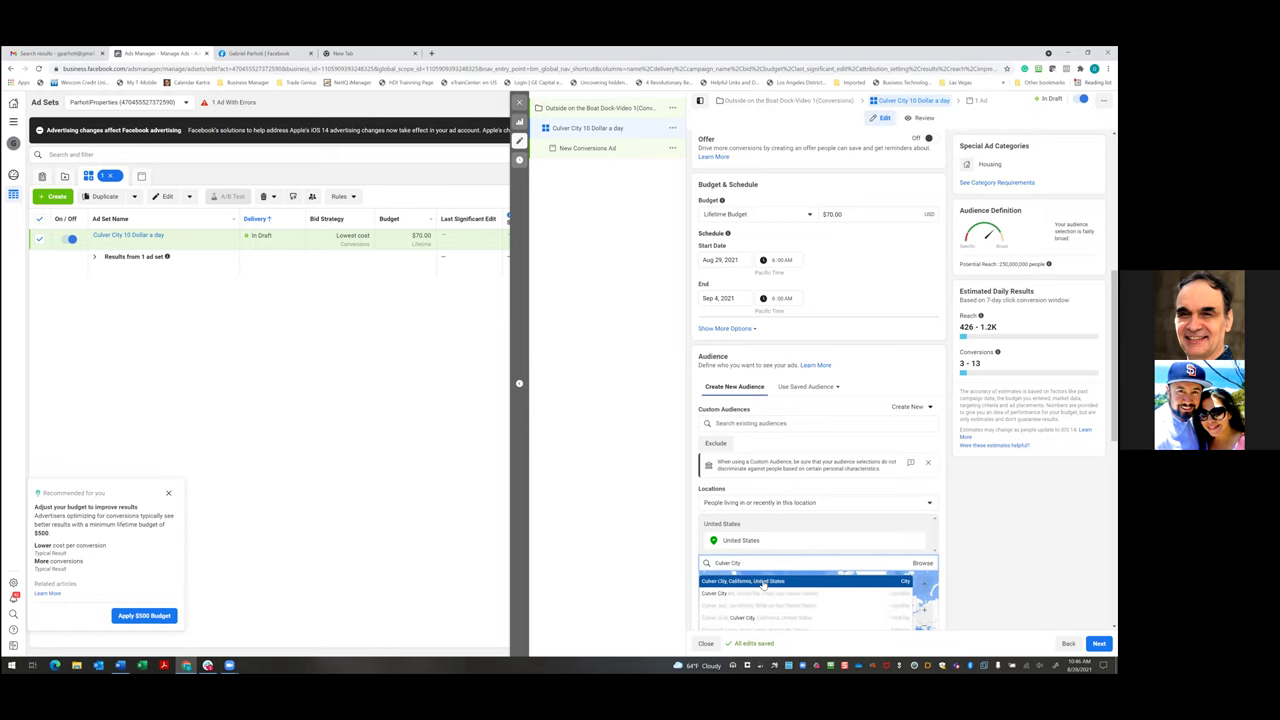
left_click(763, 582)
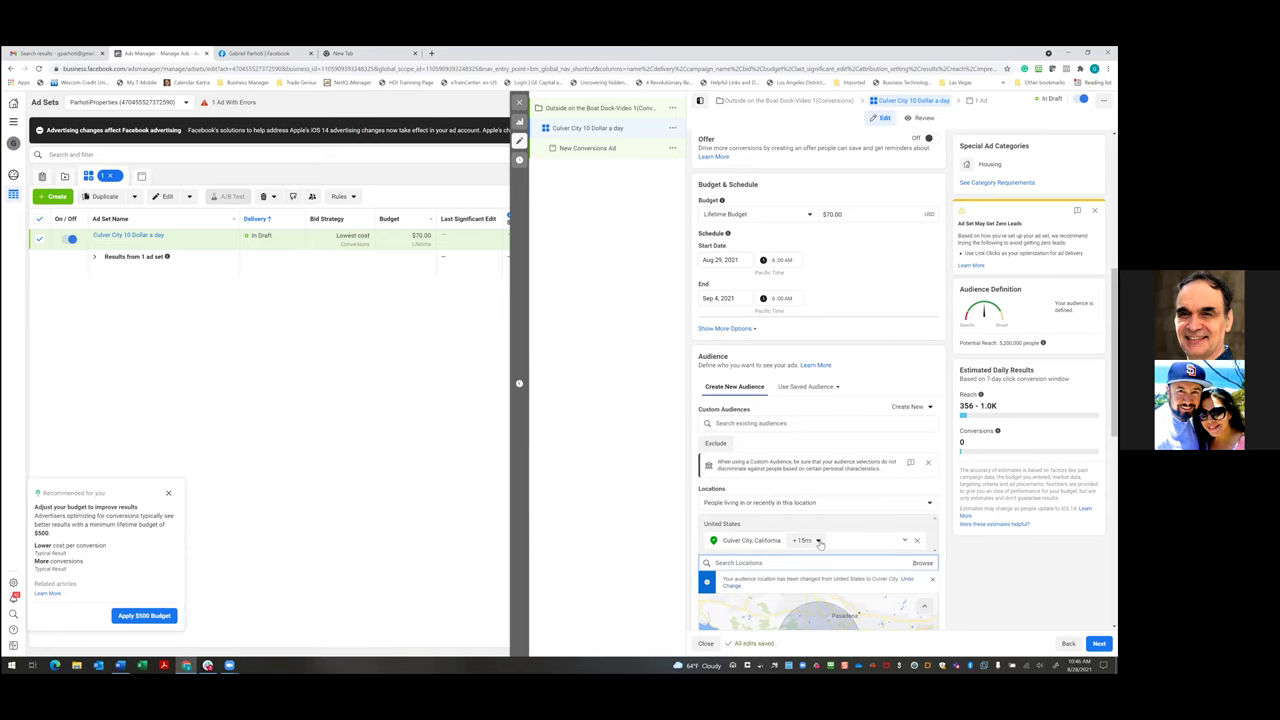
- Set the targeting radius around Culver City to 20 miles
left_click(819, 541)
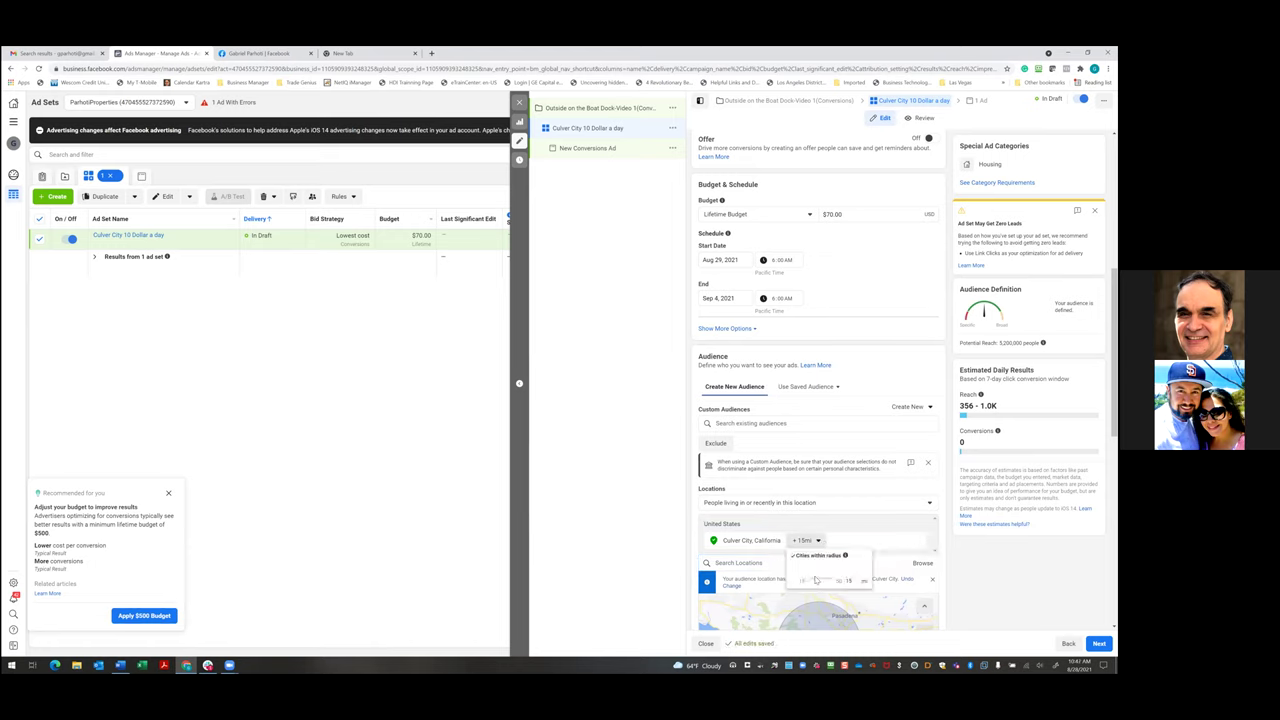
left_click_drag(839, 582, 855, 584)
key("Return")
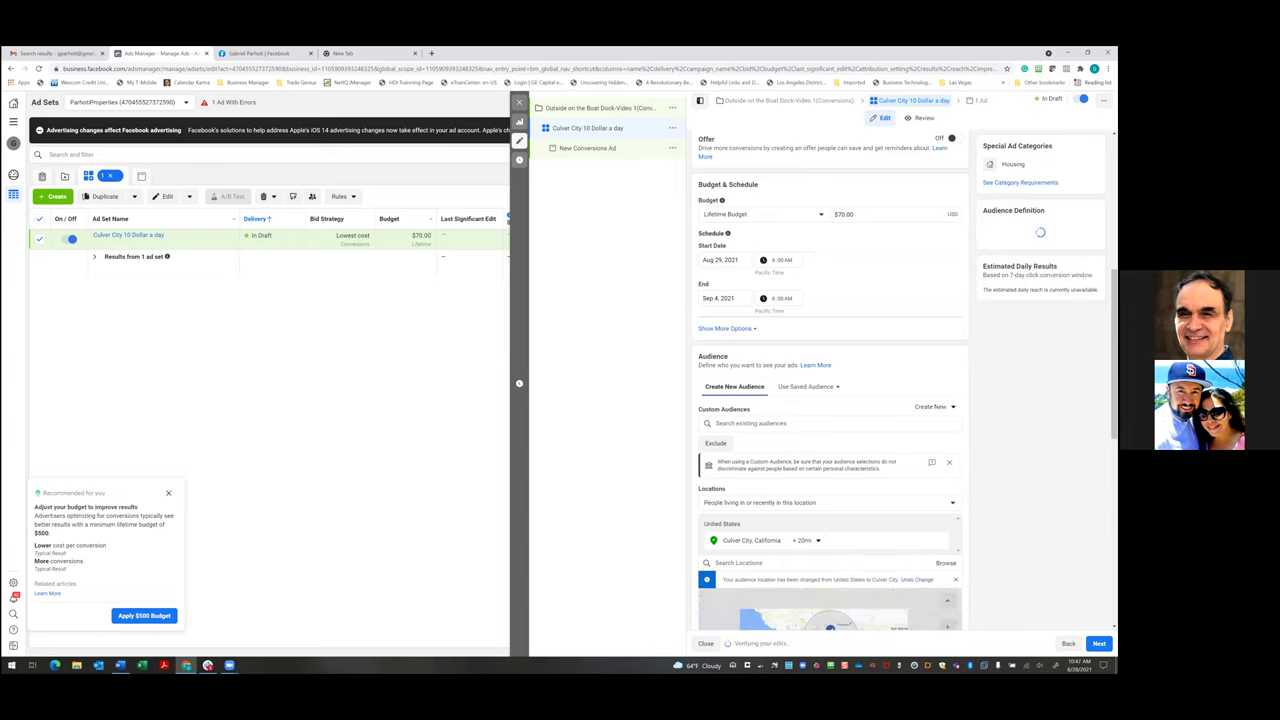
- Limit the location targeting to people living in this location
scroll(818, 400, "down", 3)
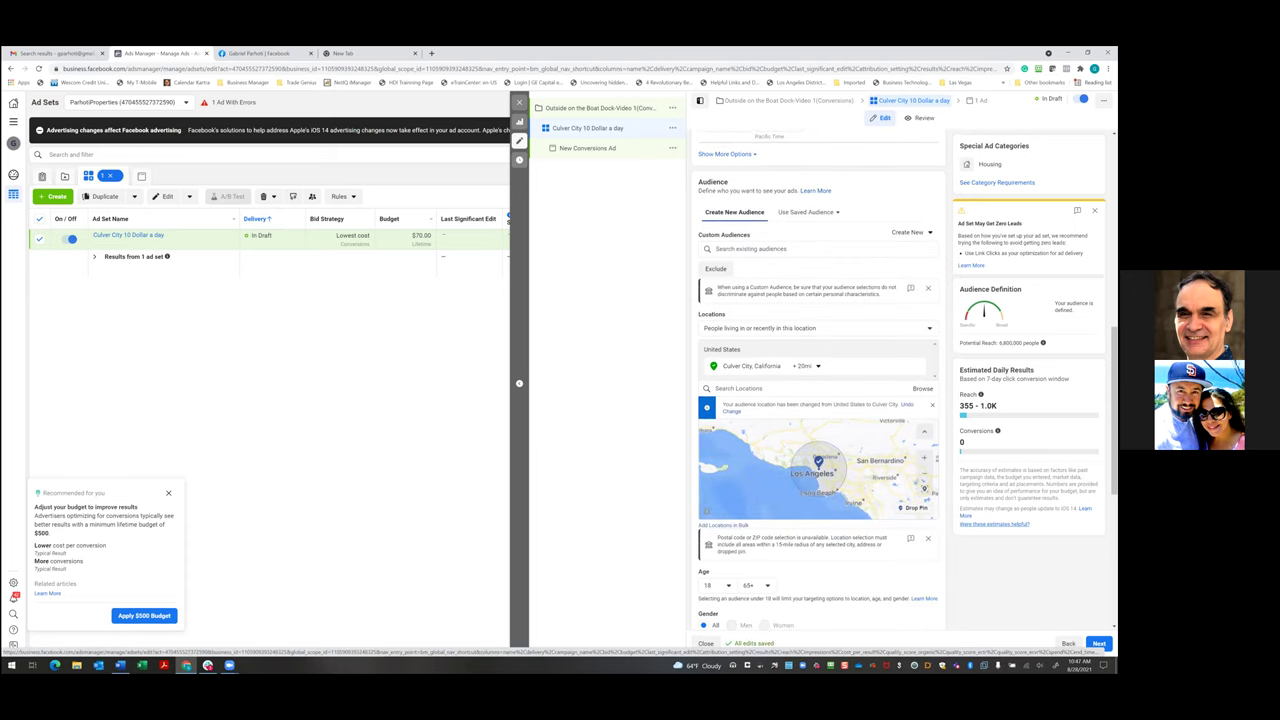
scroll(826, 552, "down", 2)
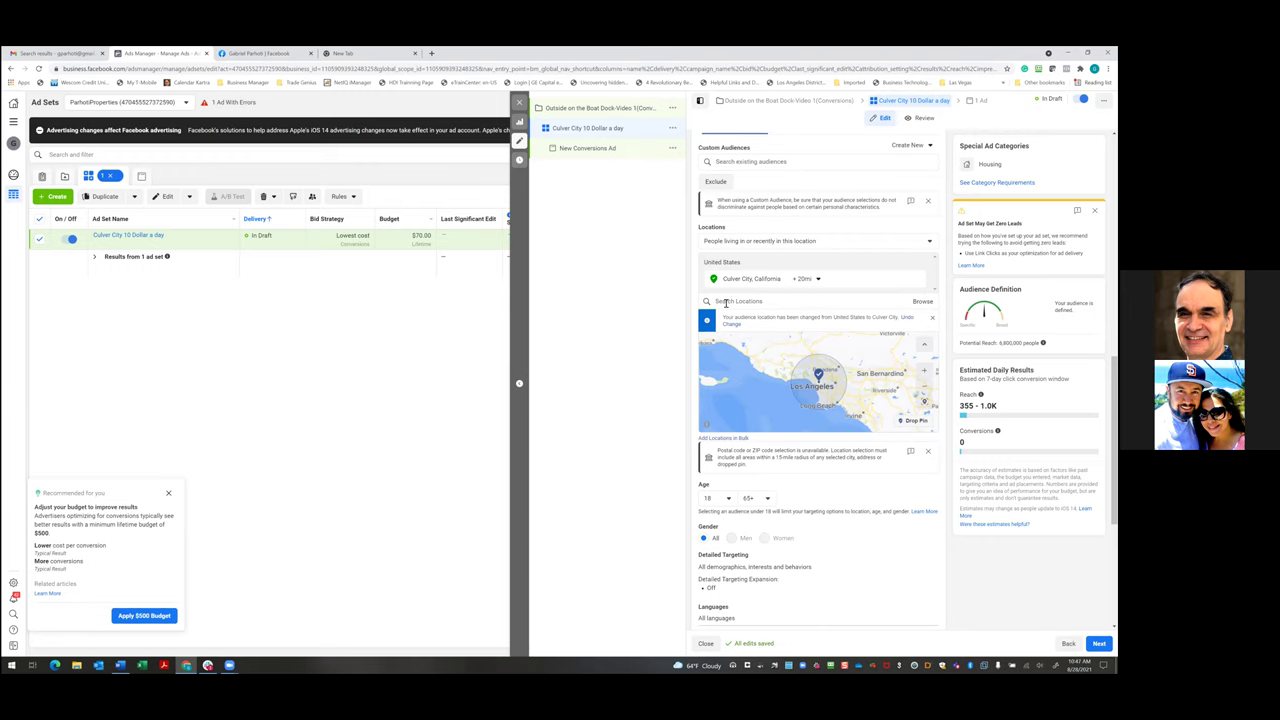
scroll(727, 302, "up", 3)
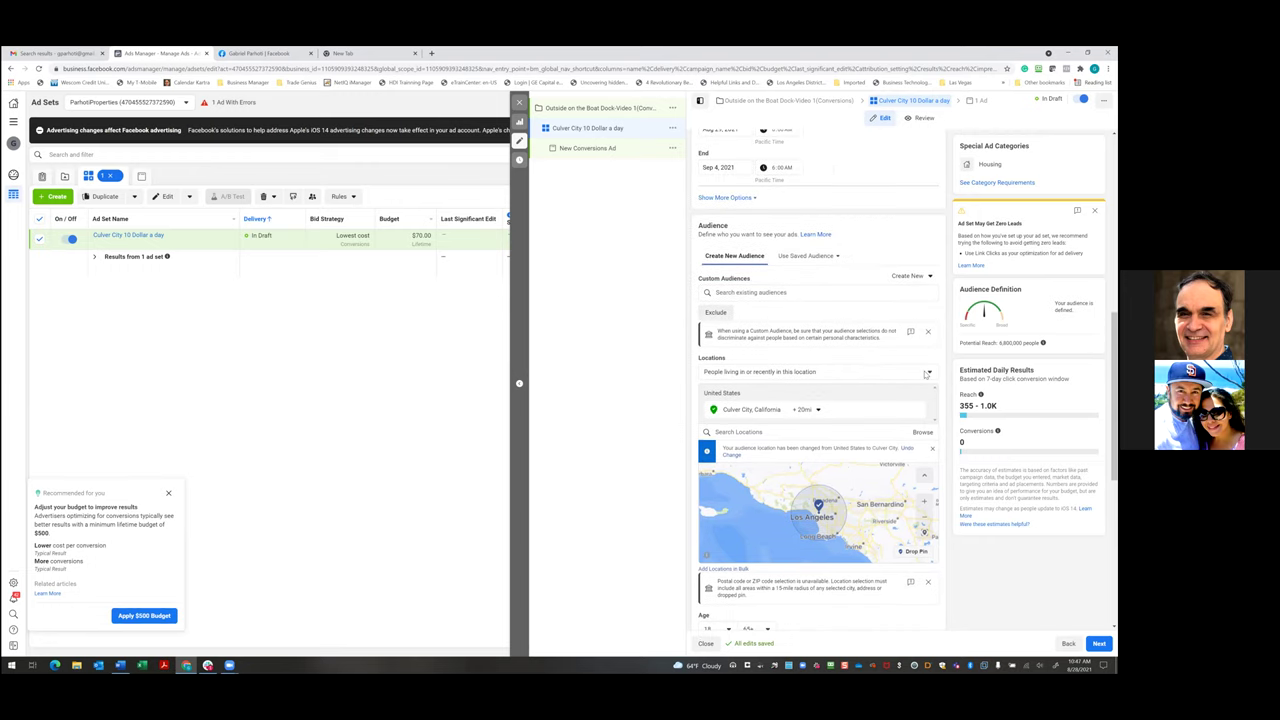
left_click(926, 372)
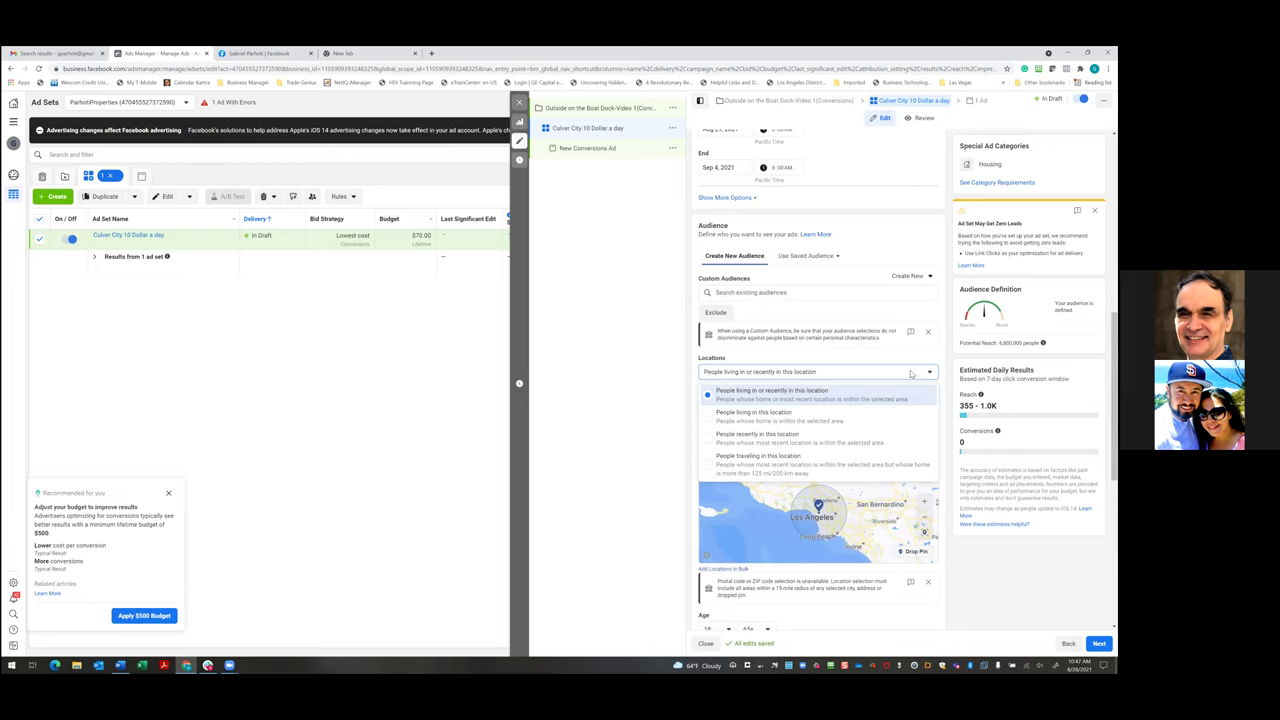
left_click(820, 420)
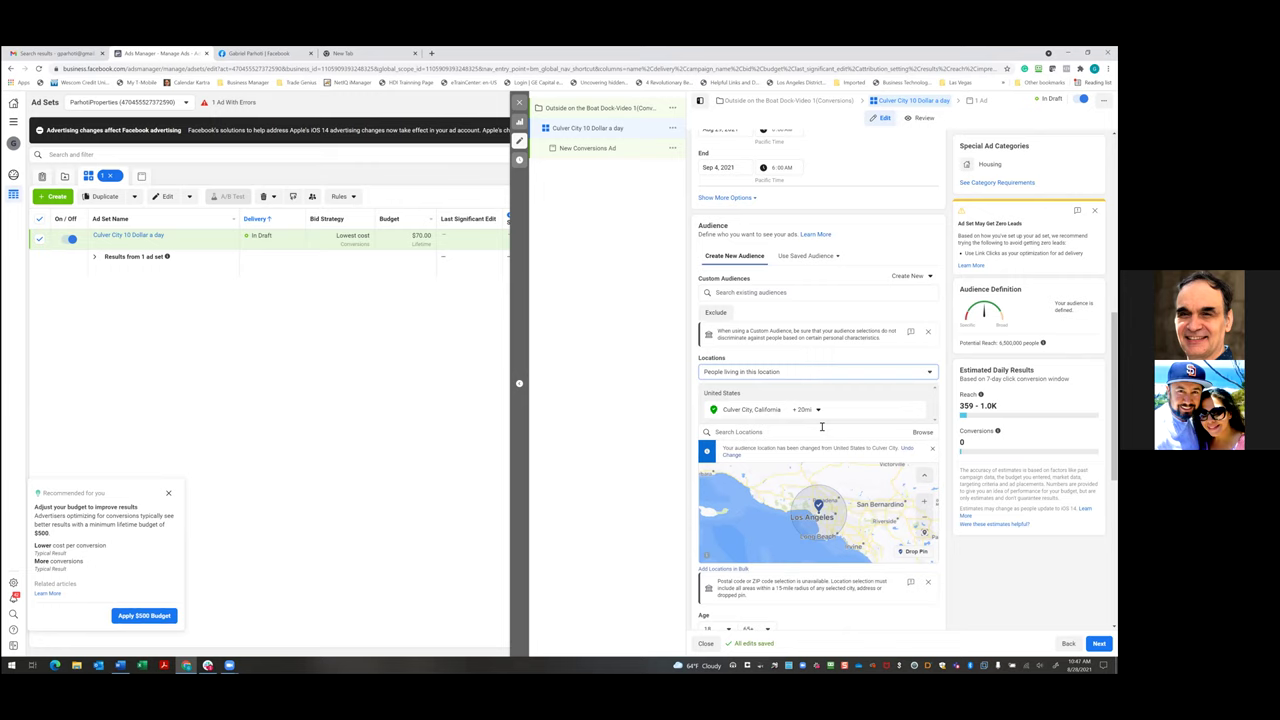
- Open the audience's detailed targeting for editing and add the Home improvement interest
scroll(822, 430, "down", 3)
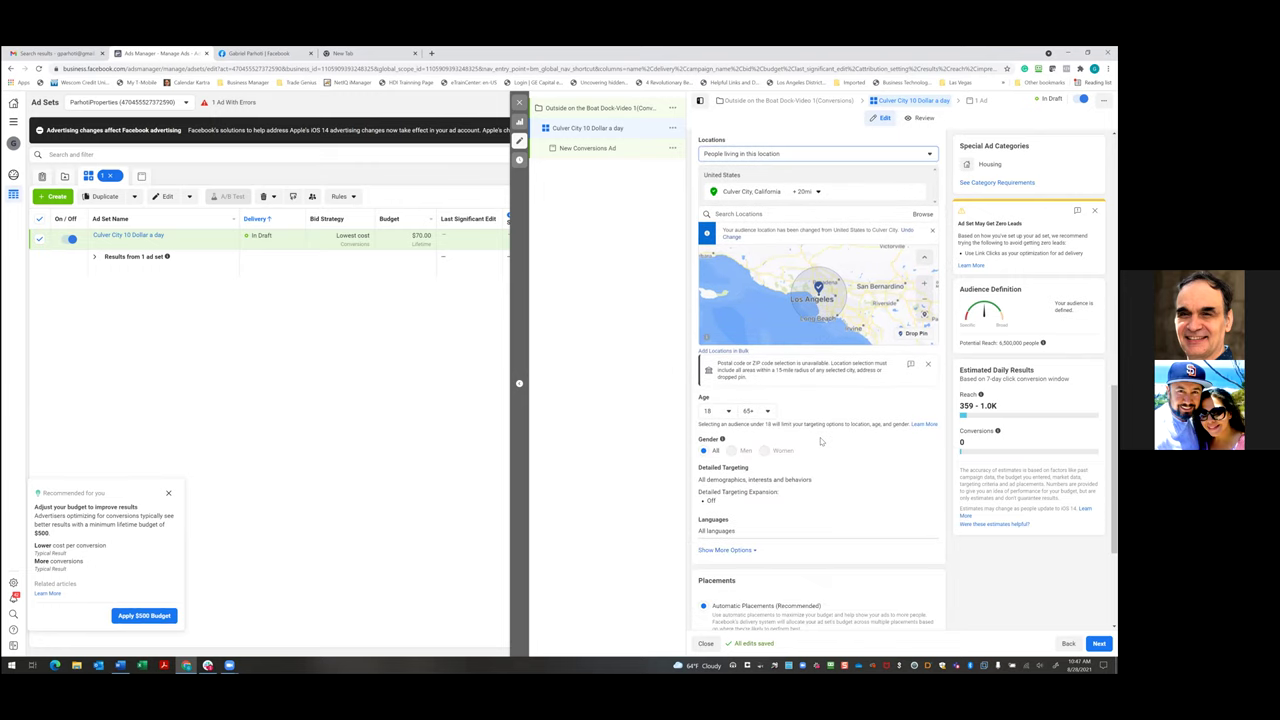
scroll(818, 440, "down", 1)
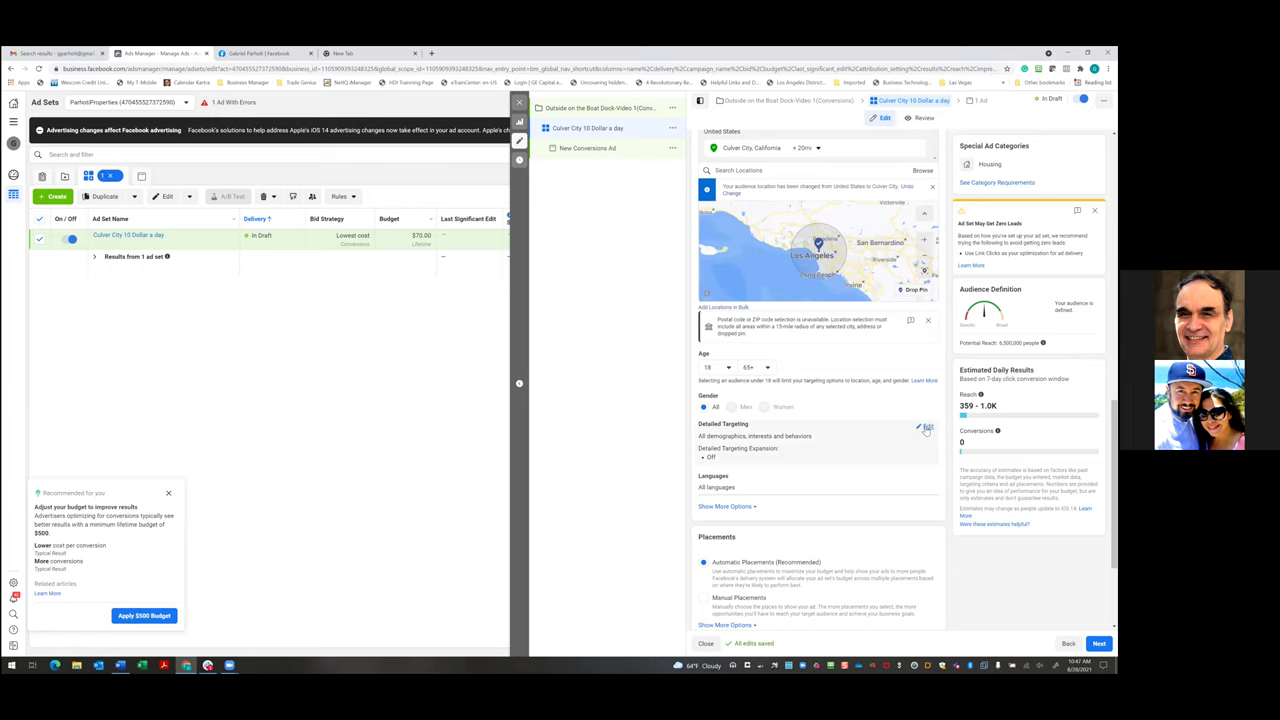
left_click(926, 429)
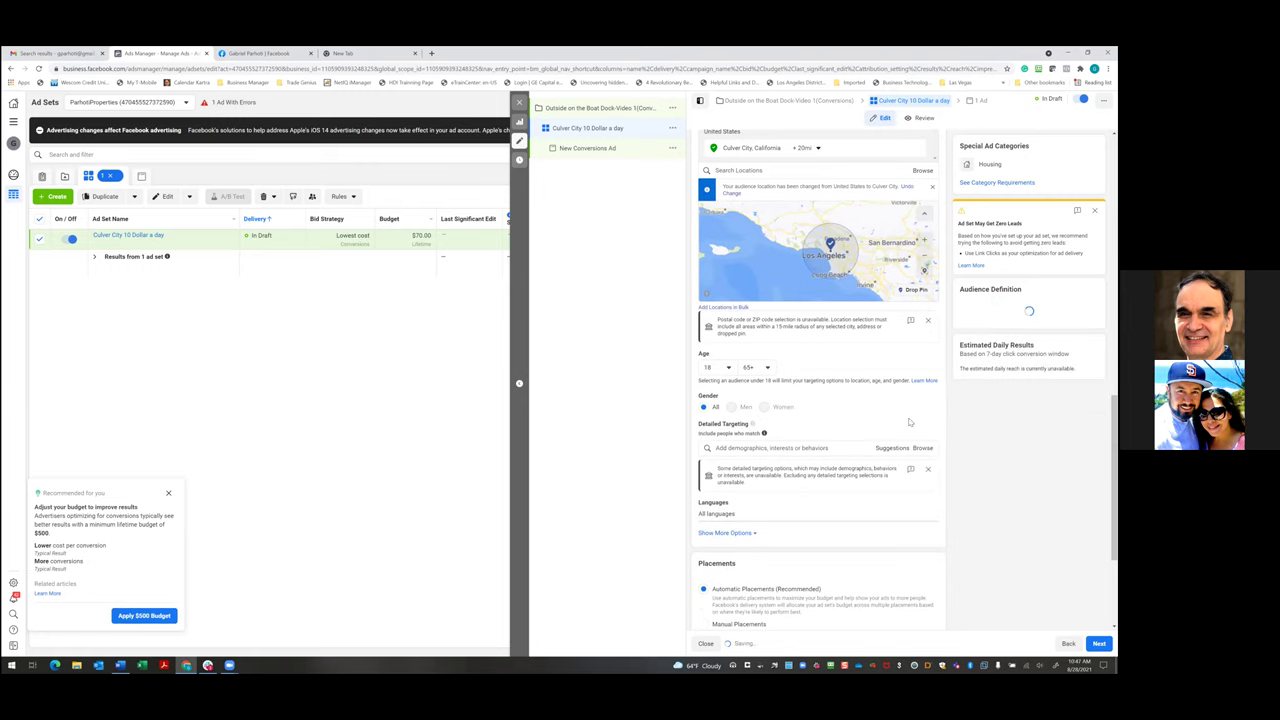
scroll(785, 570, "down", 3)
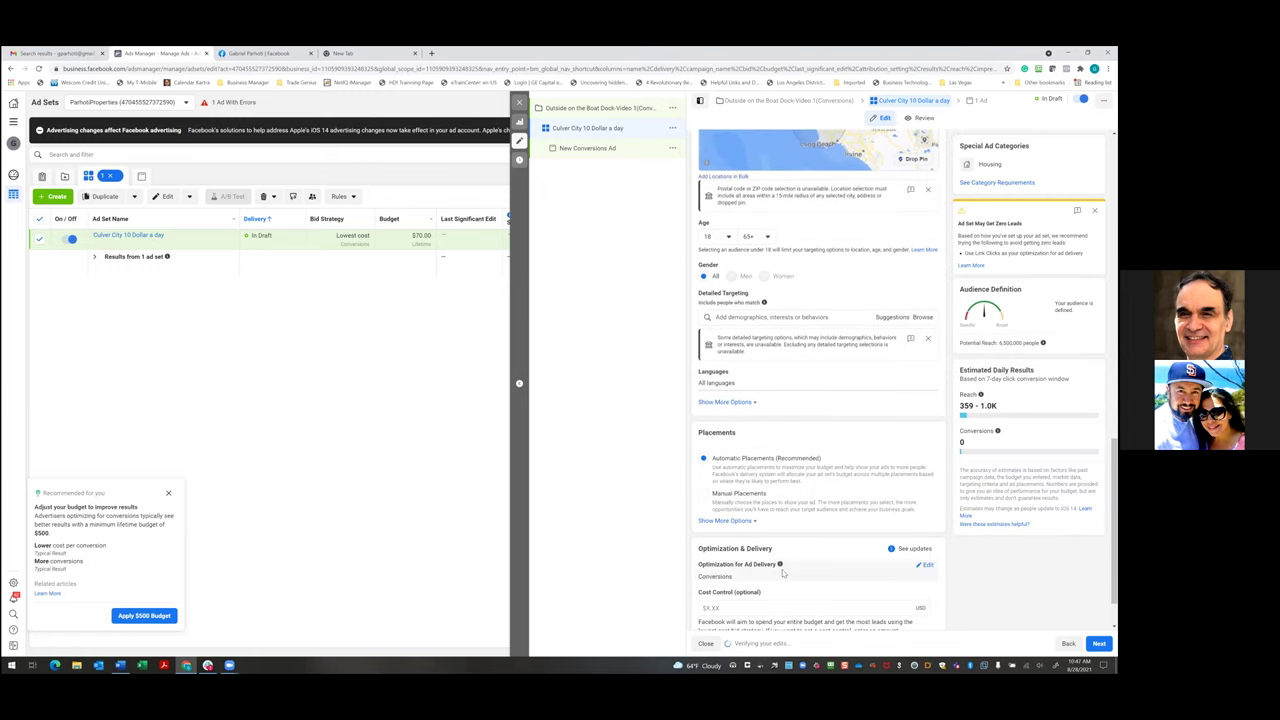
scroll(783, 573, "down", 1)
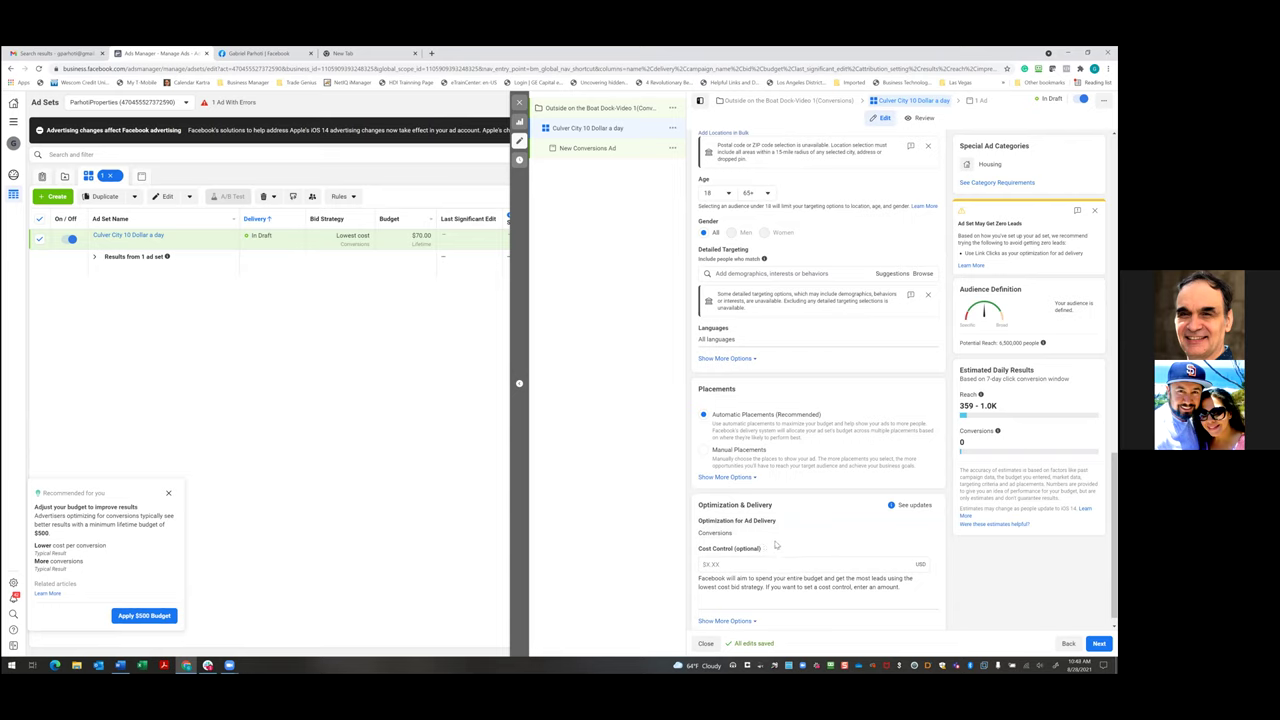
mouse_move(781, 519)
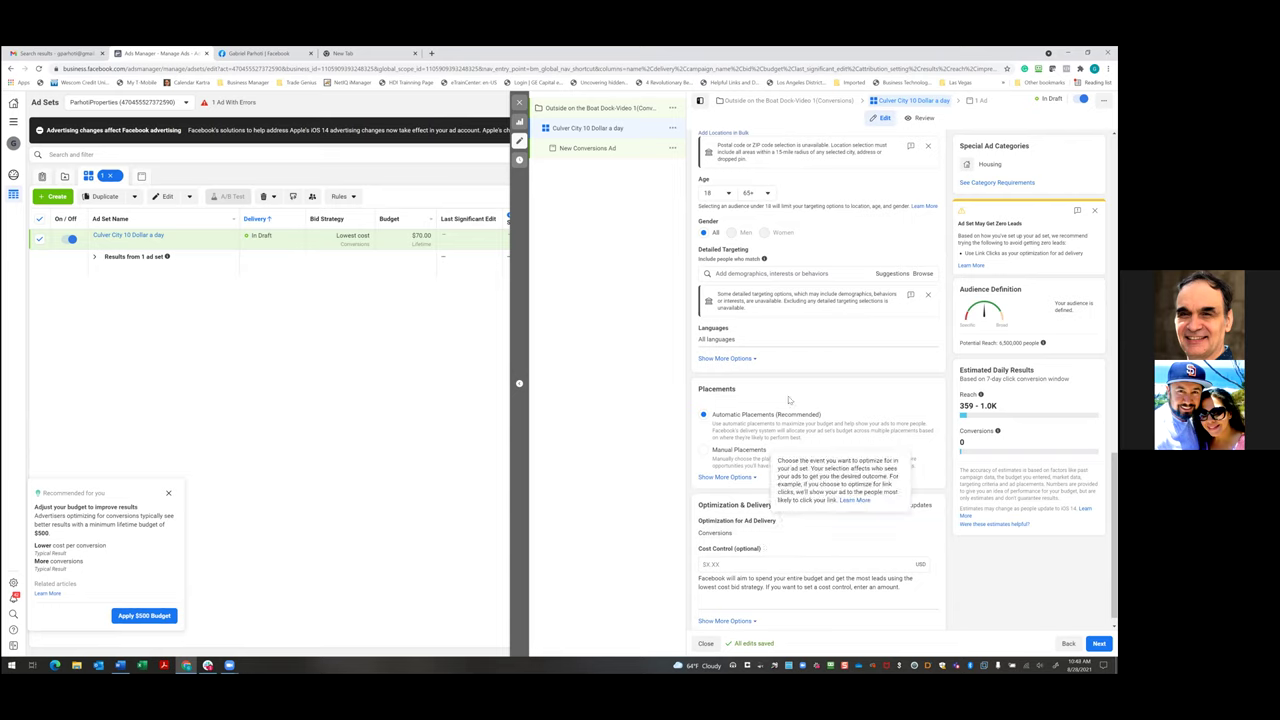
scroll(788, 397, "up", 1)
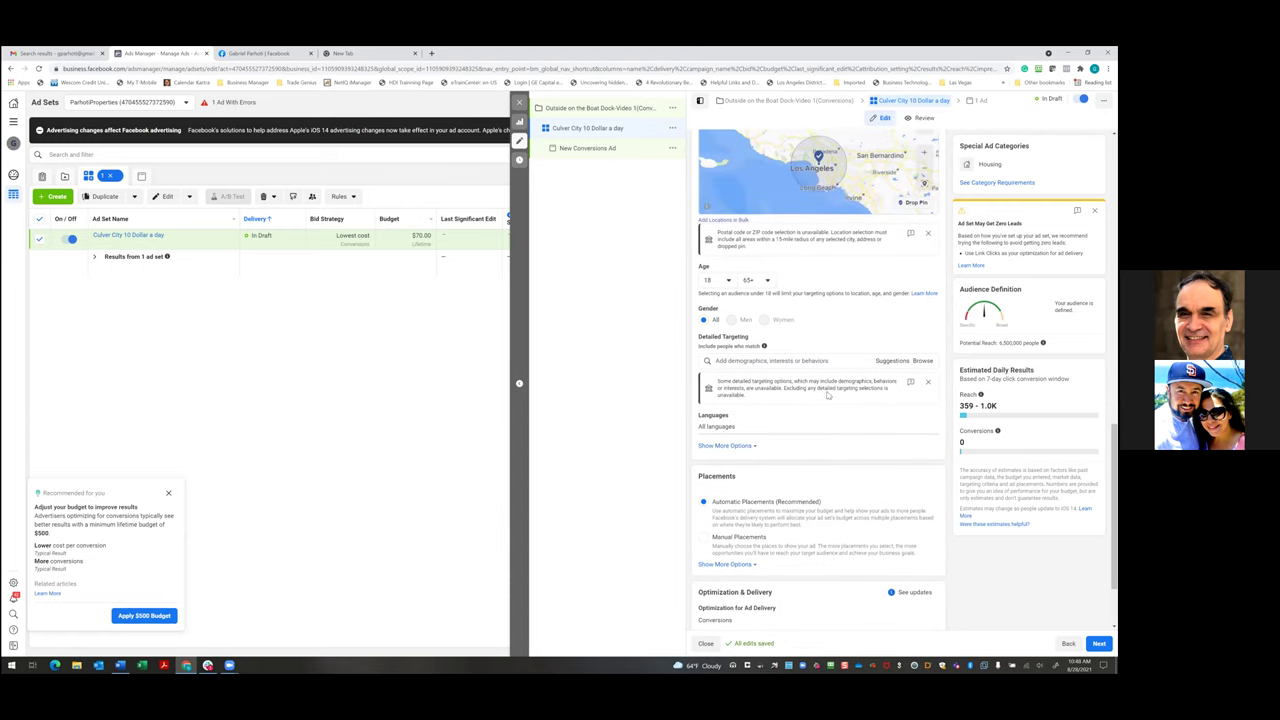
left_click(727, 361)
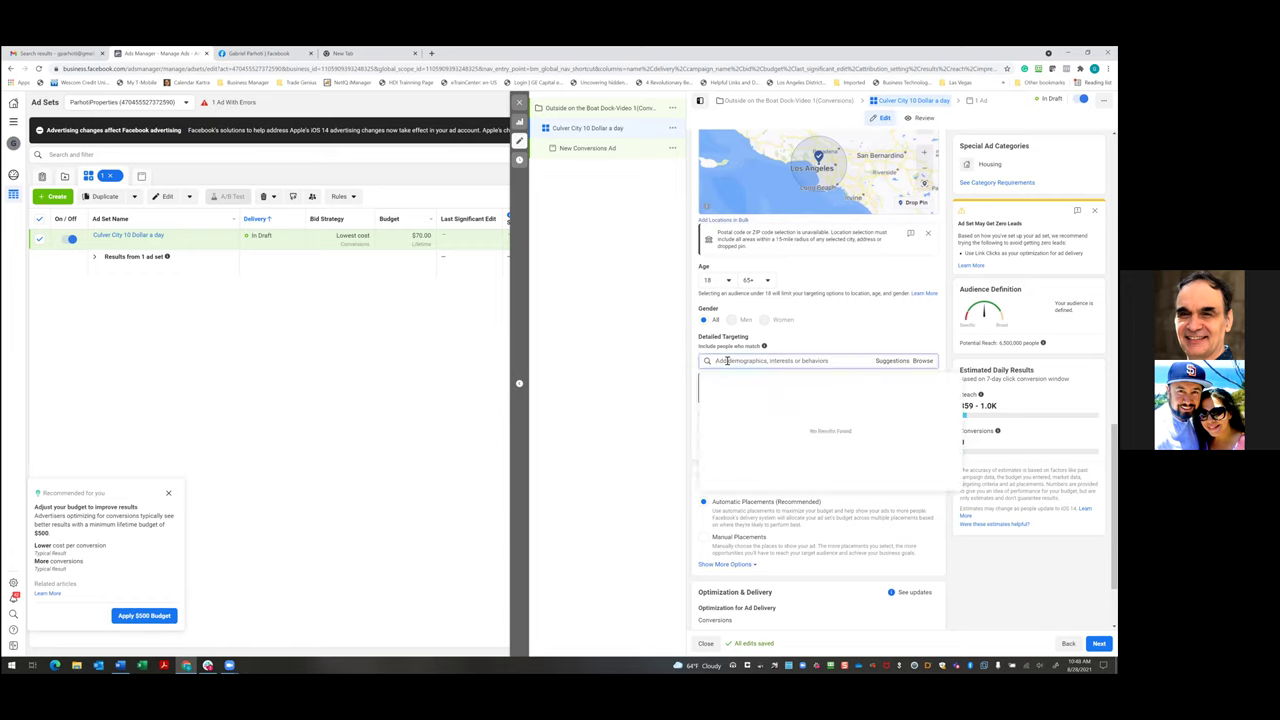
type("Home Improve")
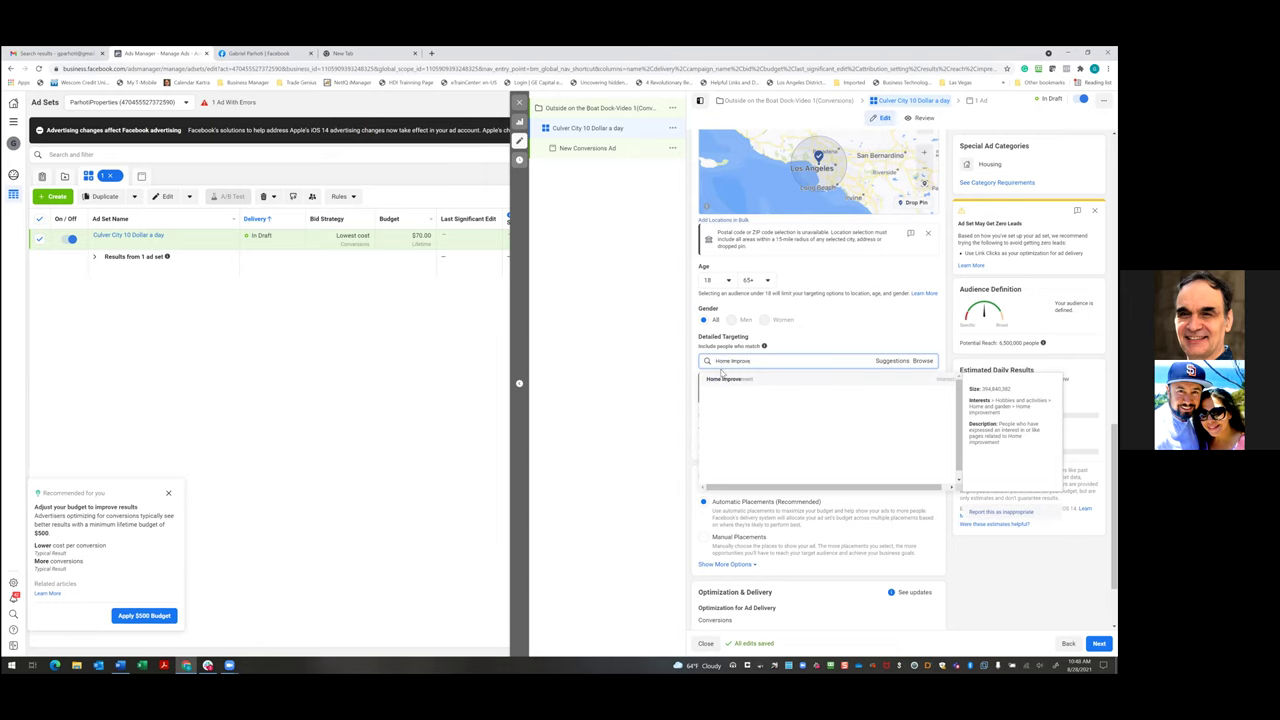
left_click(720, 380)
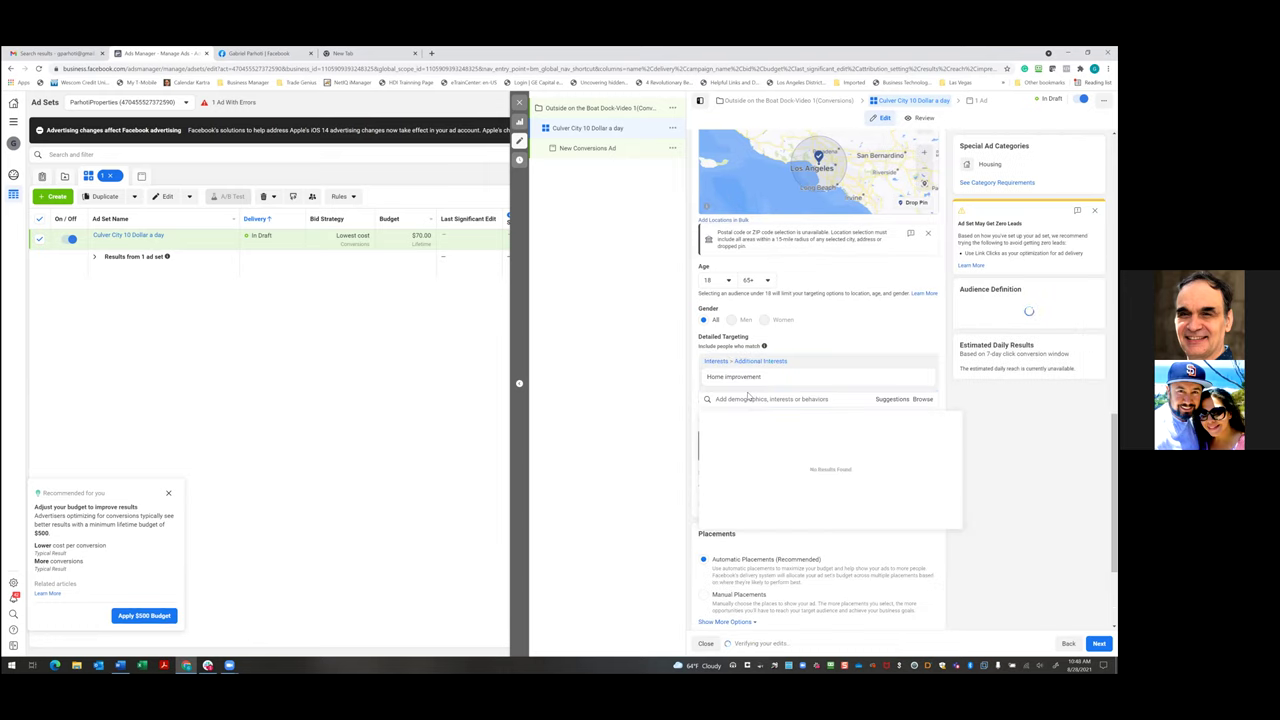
left_click(748, 401)
type("Home b")
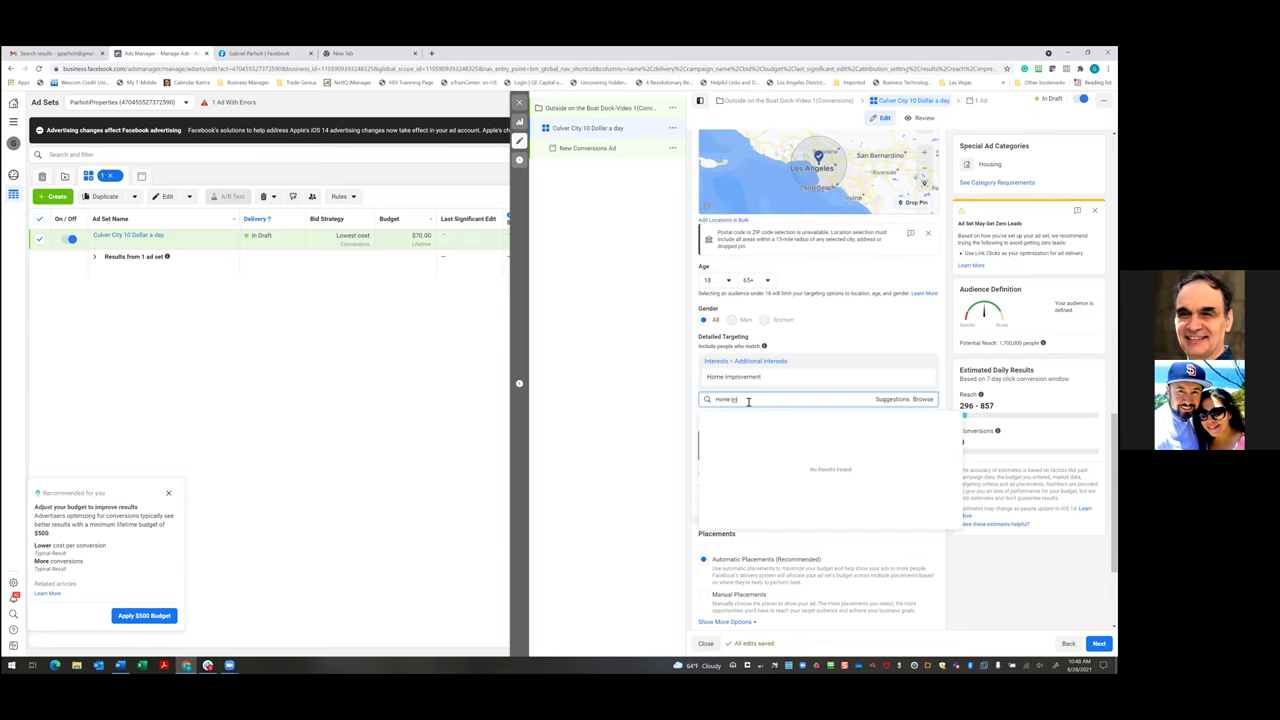
key("BackSpace")
key("BackSpace")
key("BackSpace")
key("BackSpace")
- Narrow the detailed targeting so that people must also match the Renovation interest
left_click(722, 416)
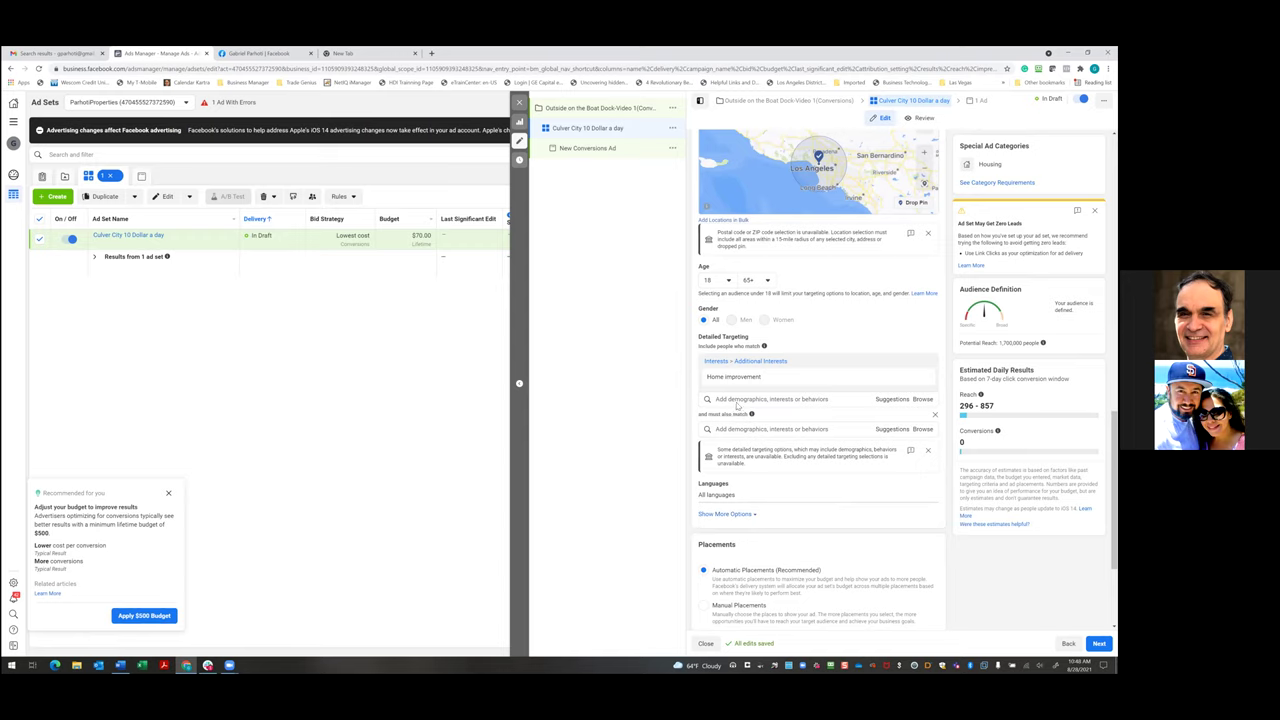
left_click(729, 428)
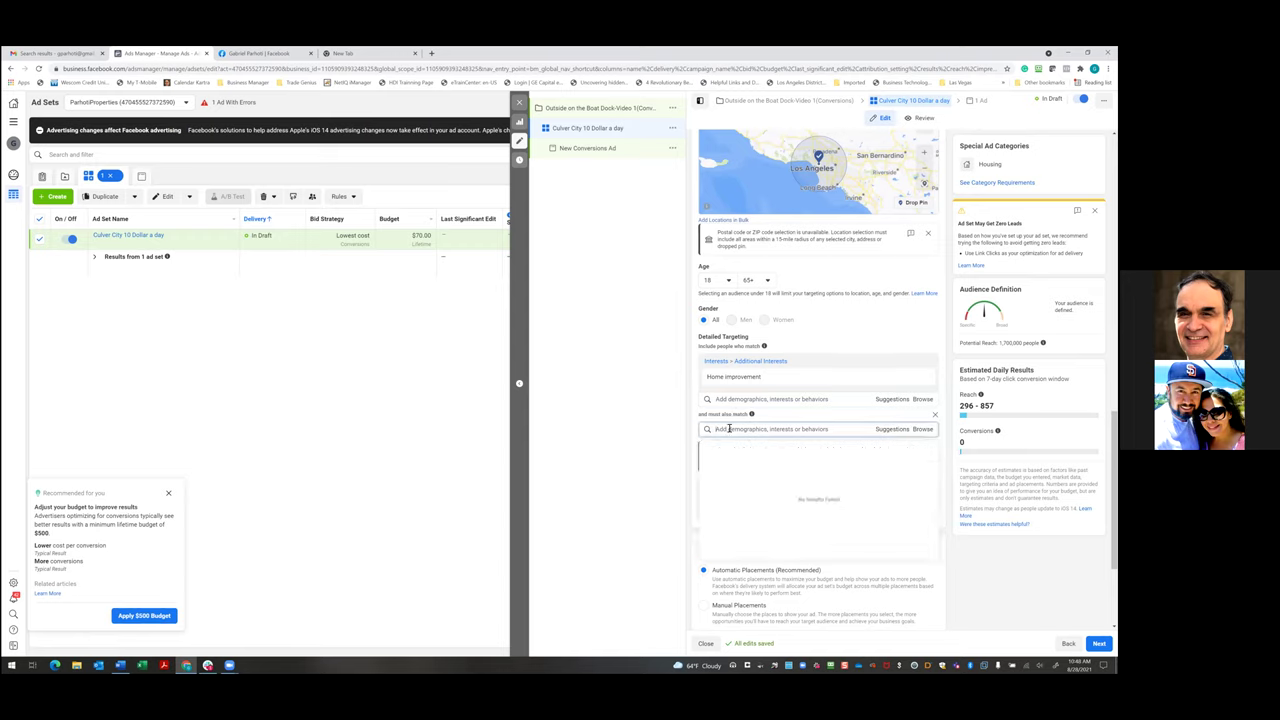
type("Hene")
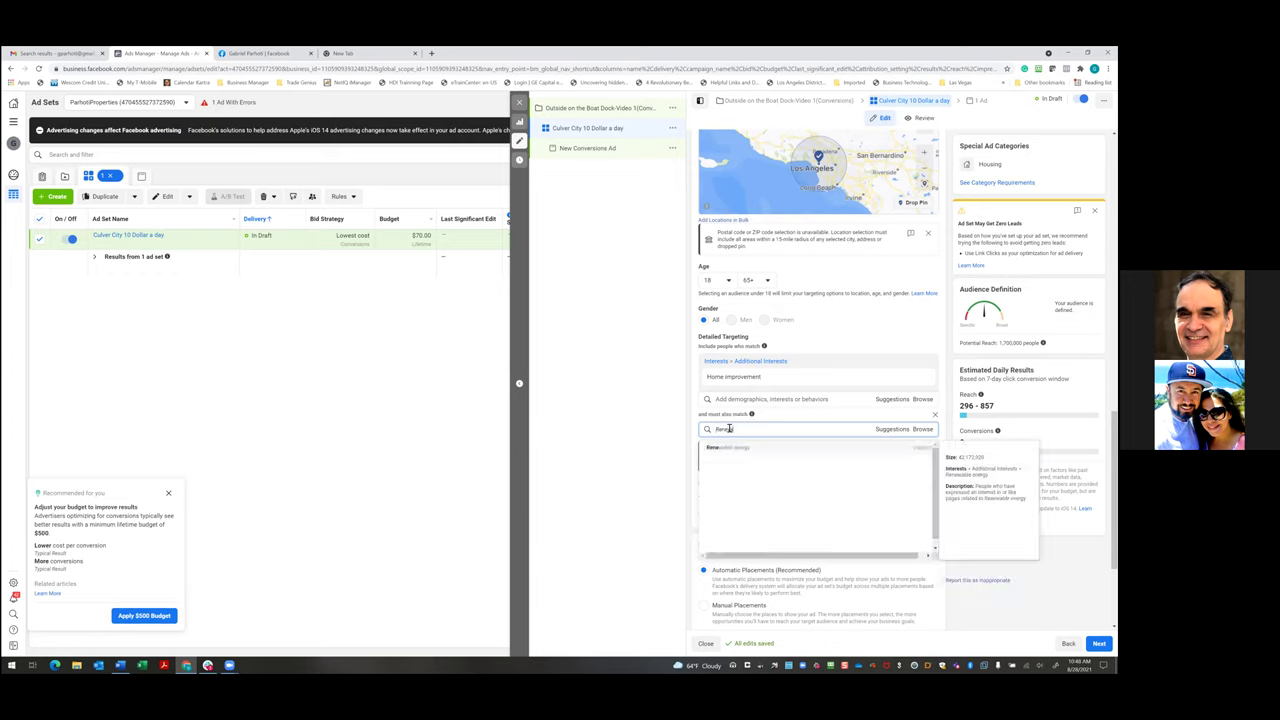
type("wbl")
key("BackSpace")
key("BackSpace")
key("BackSpace")
left_click(724, 449)
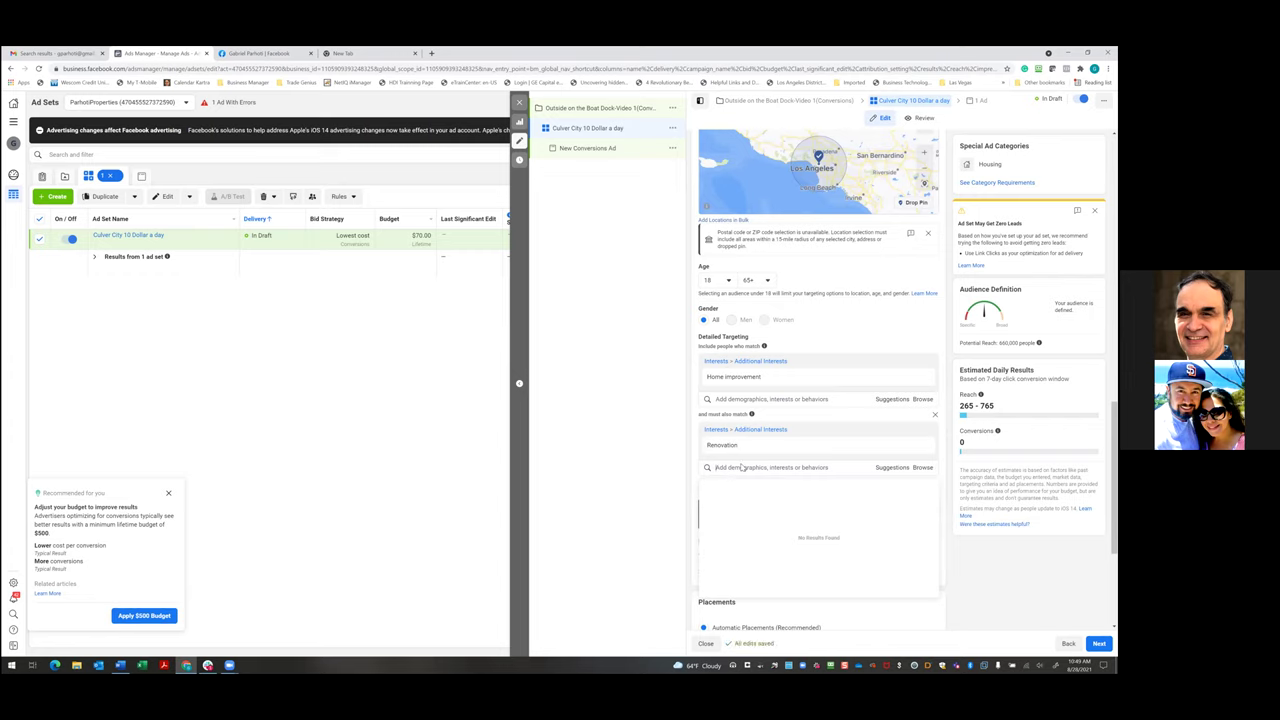
scroll(741, 467, "down", 3)
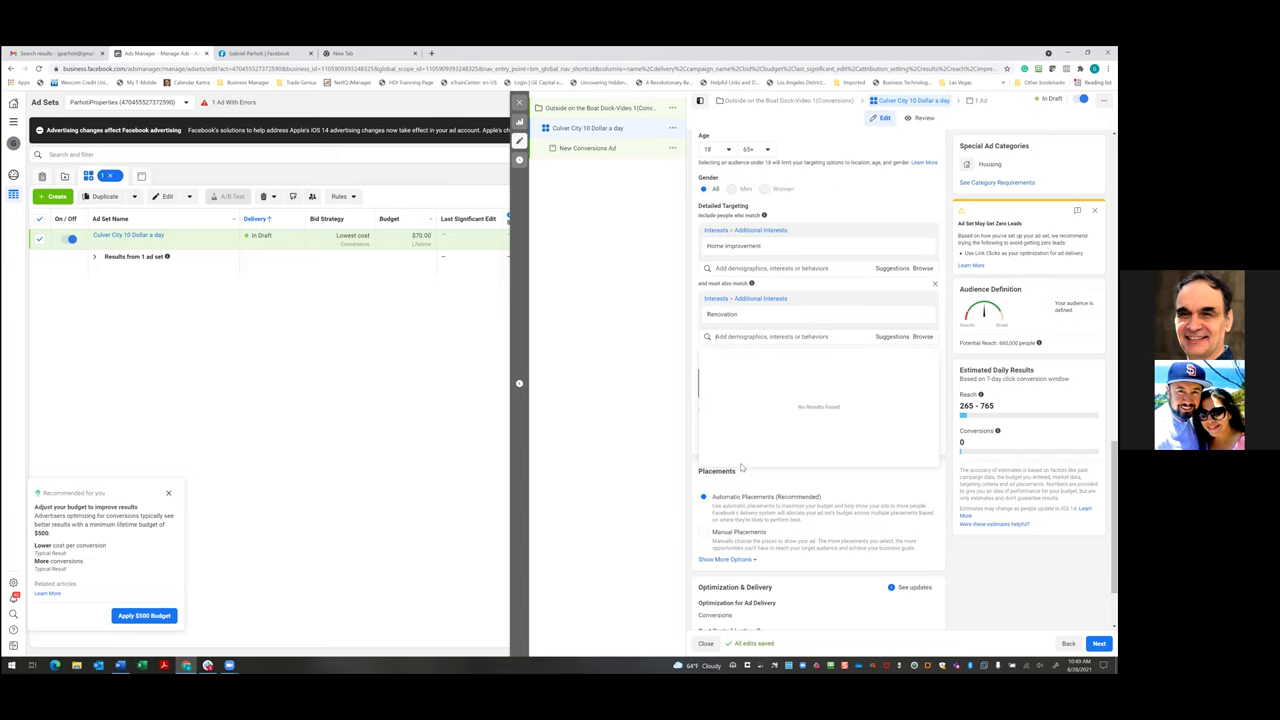
left_click(933, 487)
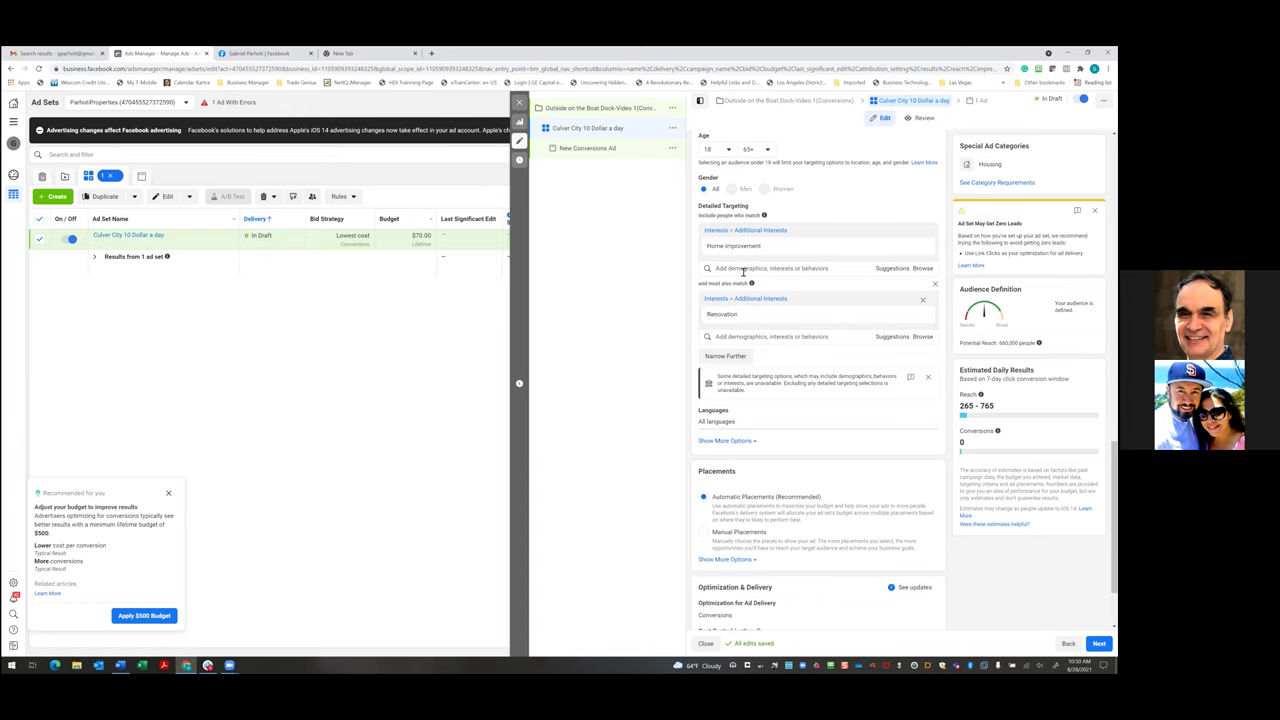
- Review the suggested interests for the Home improvement detailed targeting
left_click(891, 268)
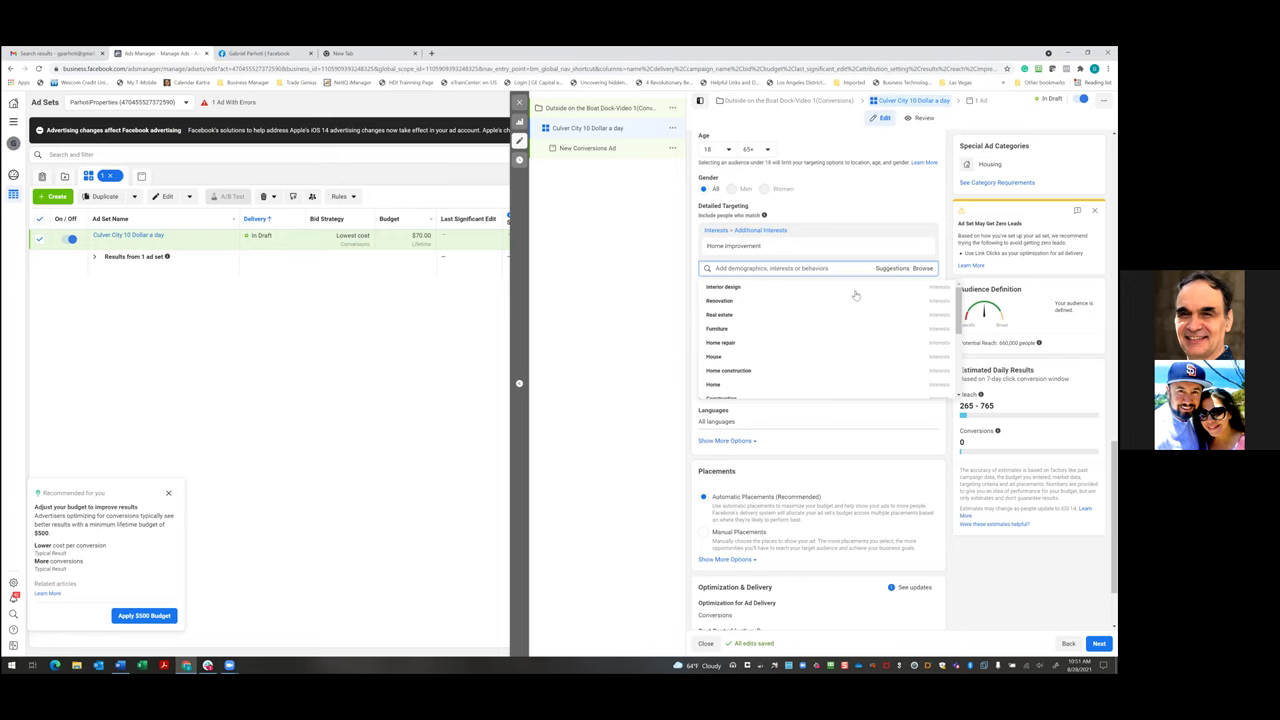
scroll(846, 296, "down", 2)
scroll(846, 296, "up", 2)
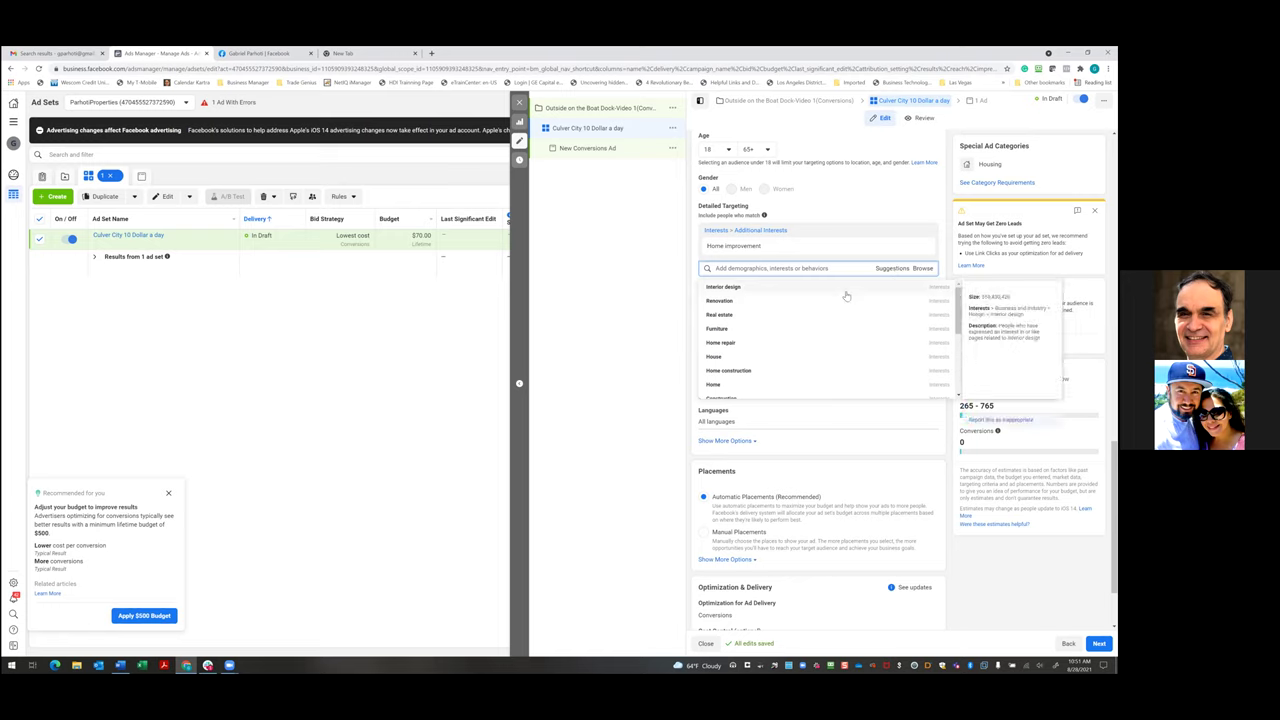
left_click(876, 458)
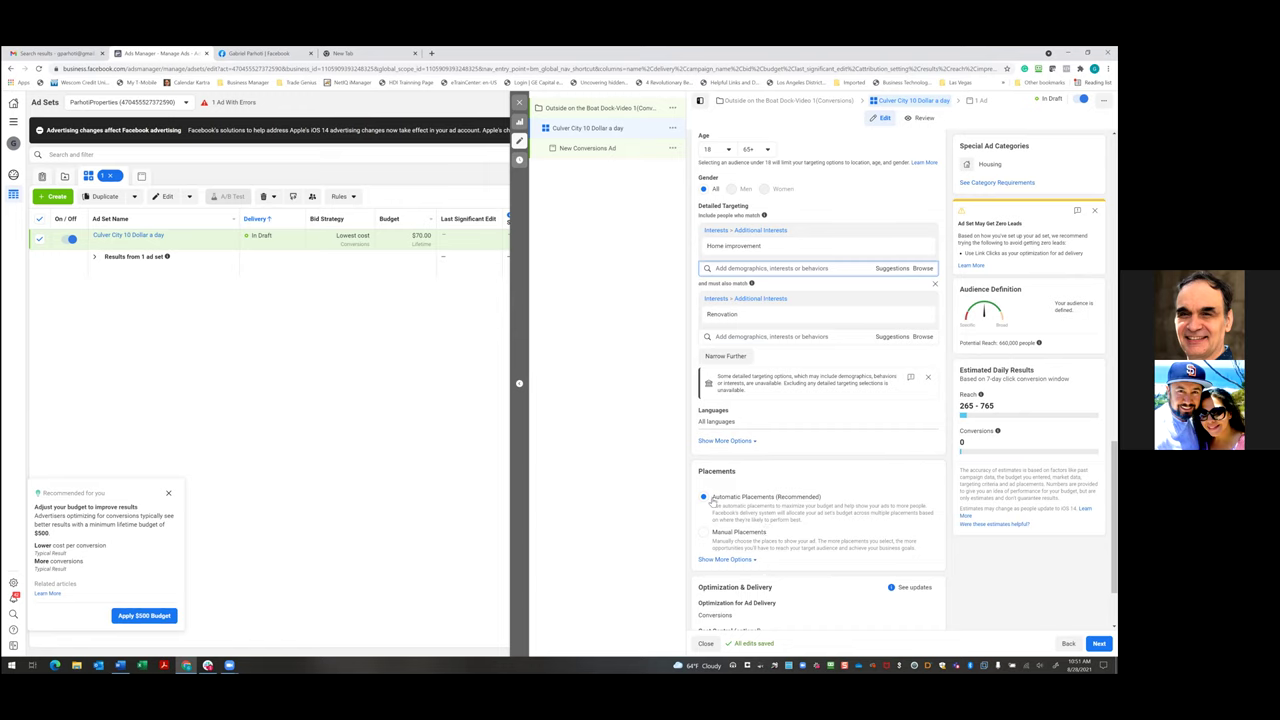
- Continue to the New Conversions Ad and select the business's own Instagram account for its identity
scroll(818, 380, "down", 2)
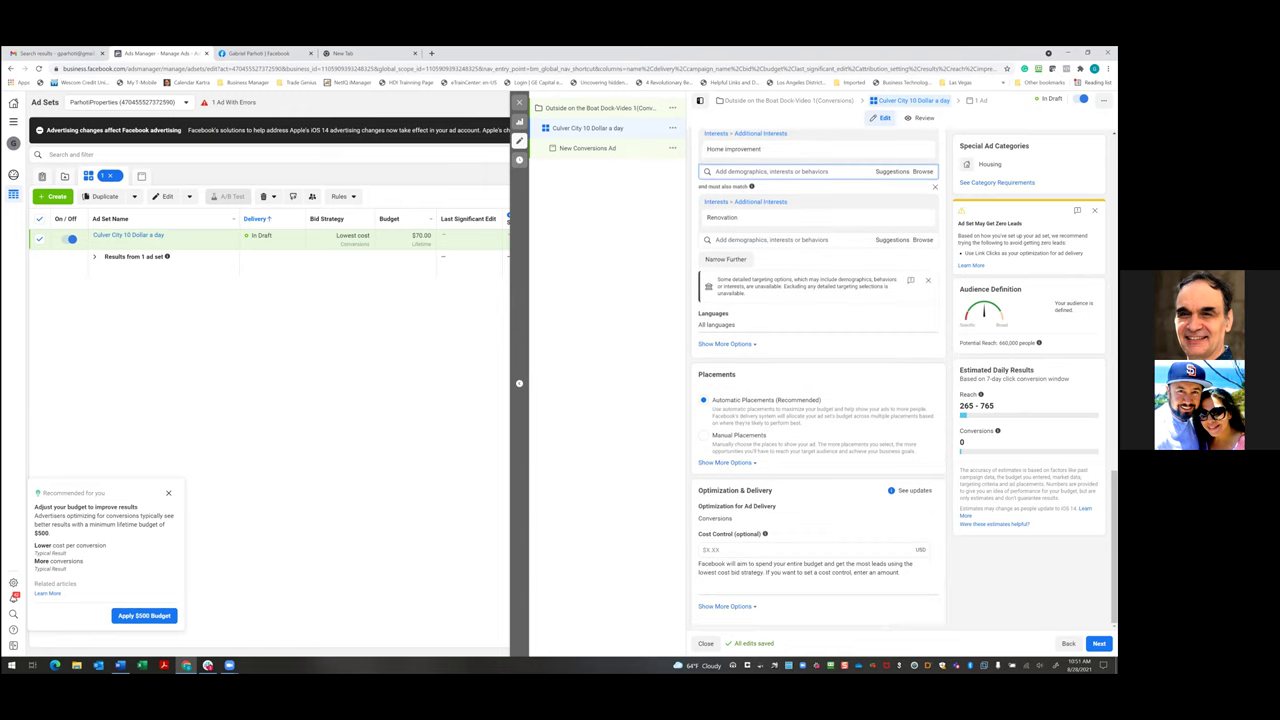
left_click(1099, 643)
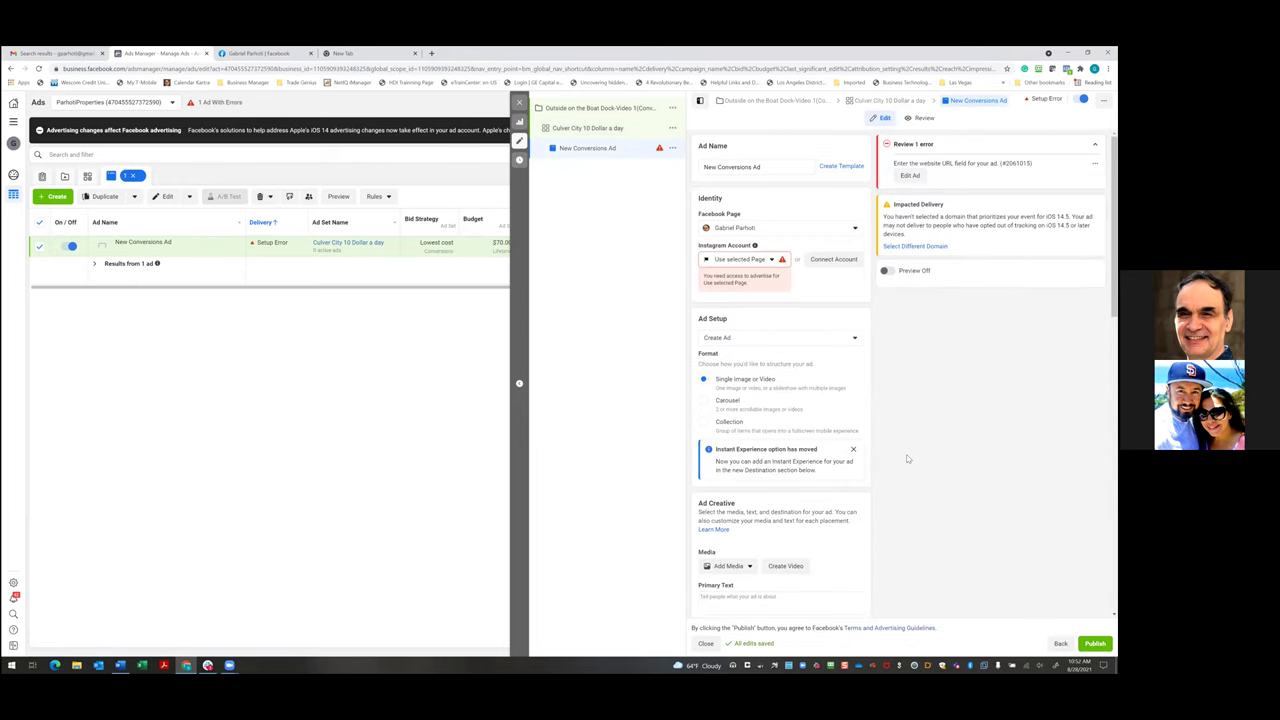
left_click(773, 262)
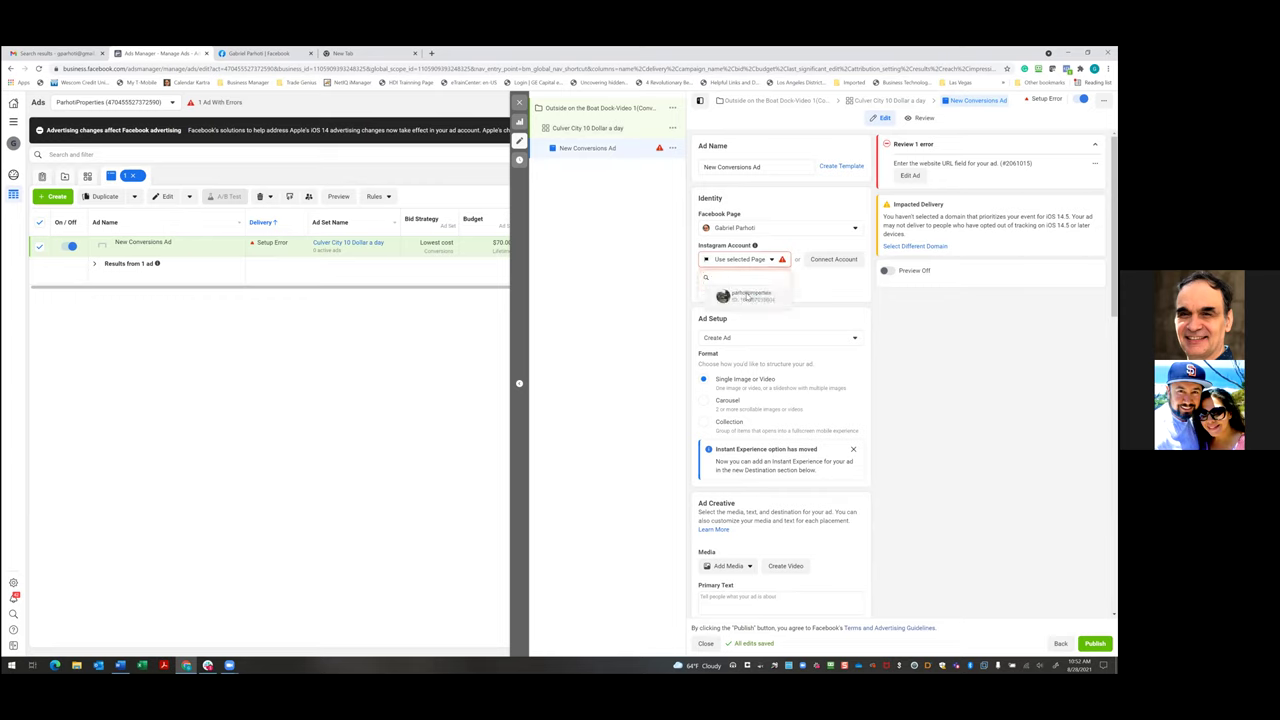
left_click(746, 296)
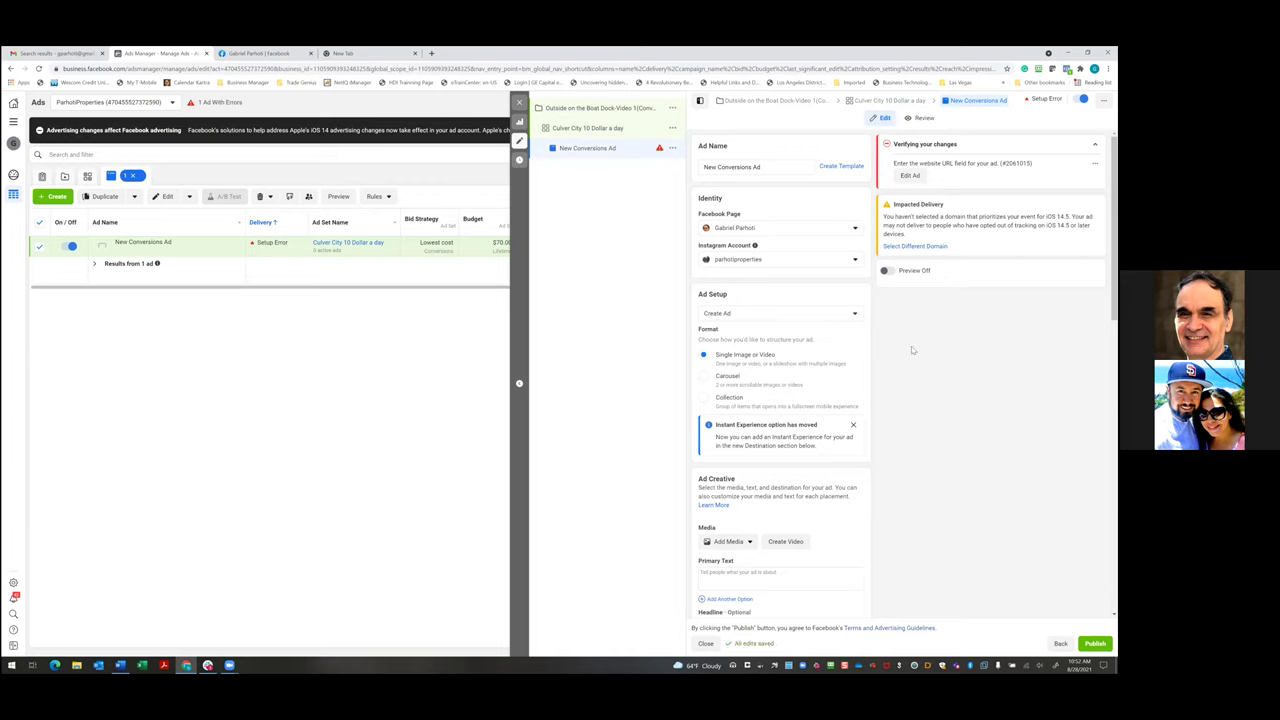
- Set the ad setup to Use Existing Post and check the list of selectable Facebook posts
left_click(854, 316)
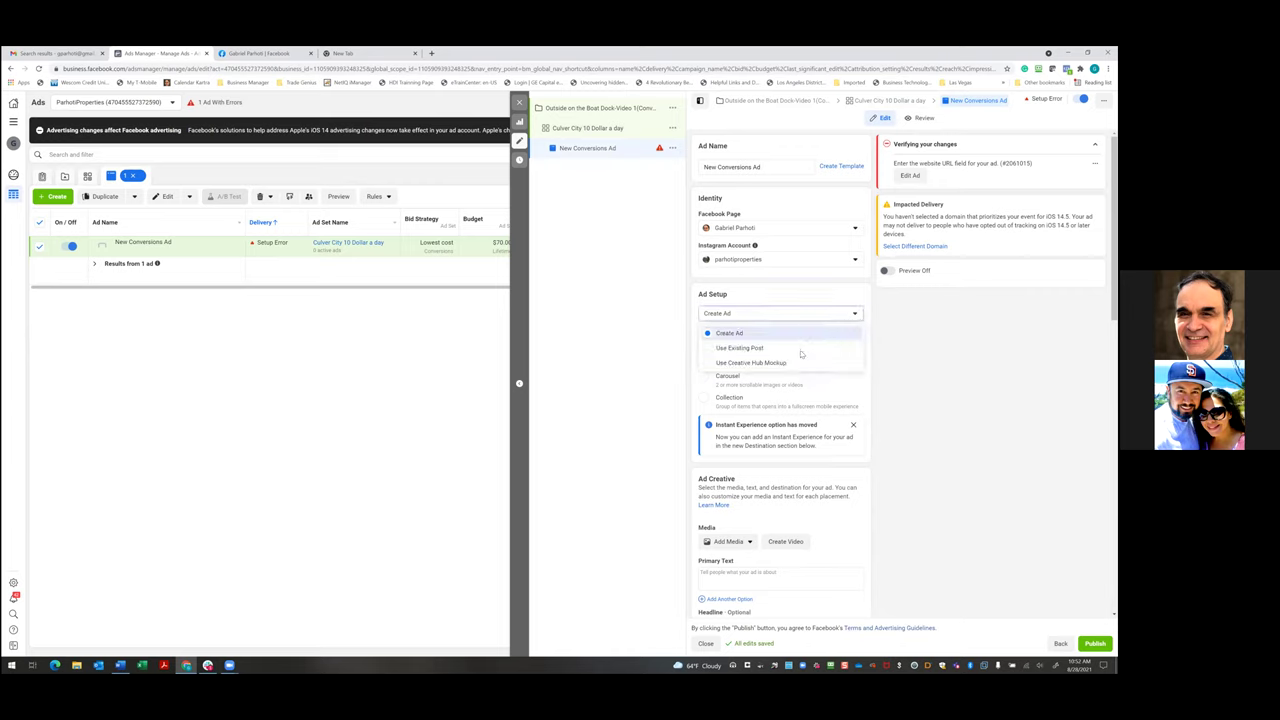
left_click(800, 348)
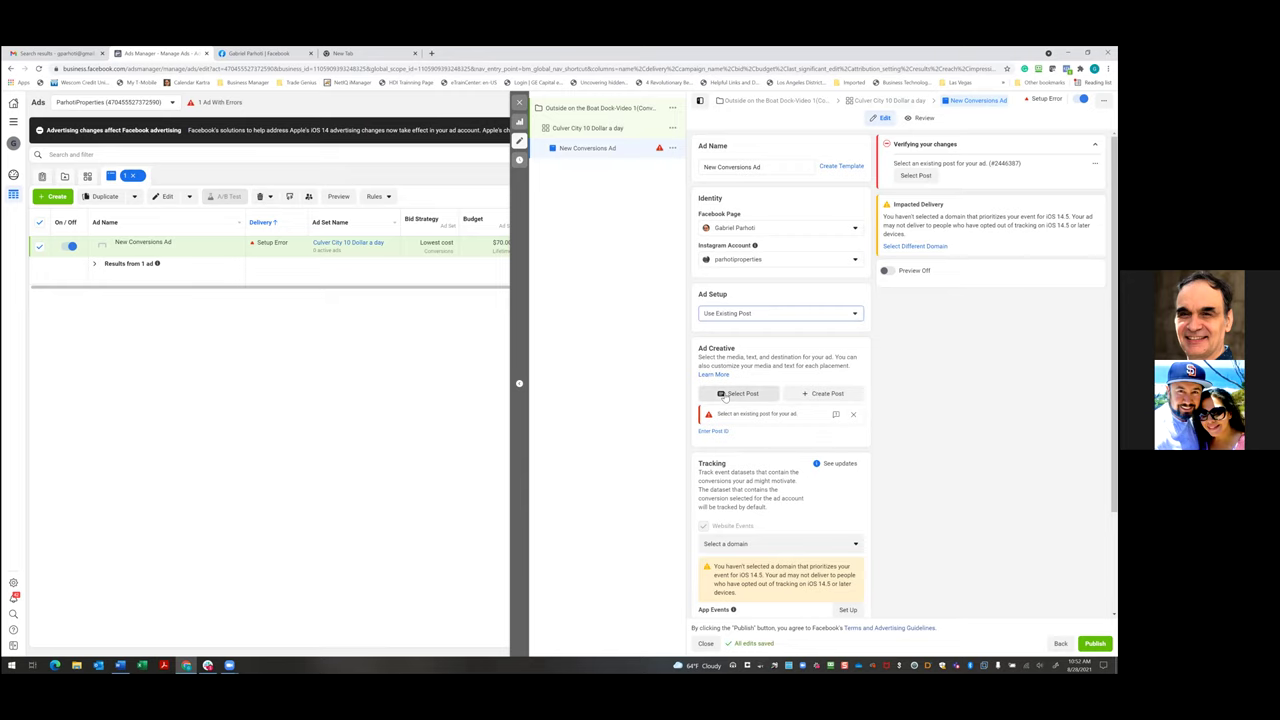
left_click(738, 393)
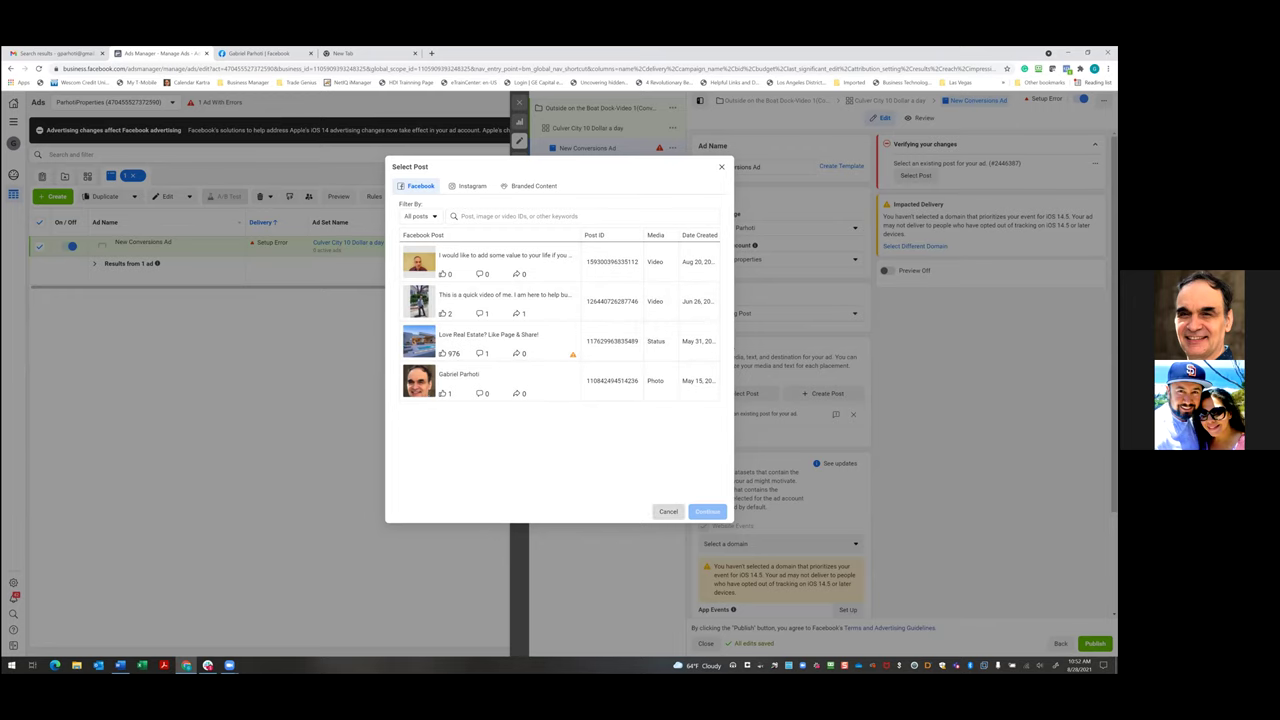
left_click(668, 511)
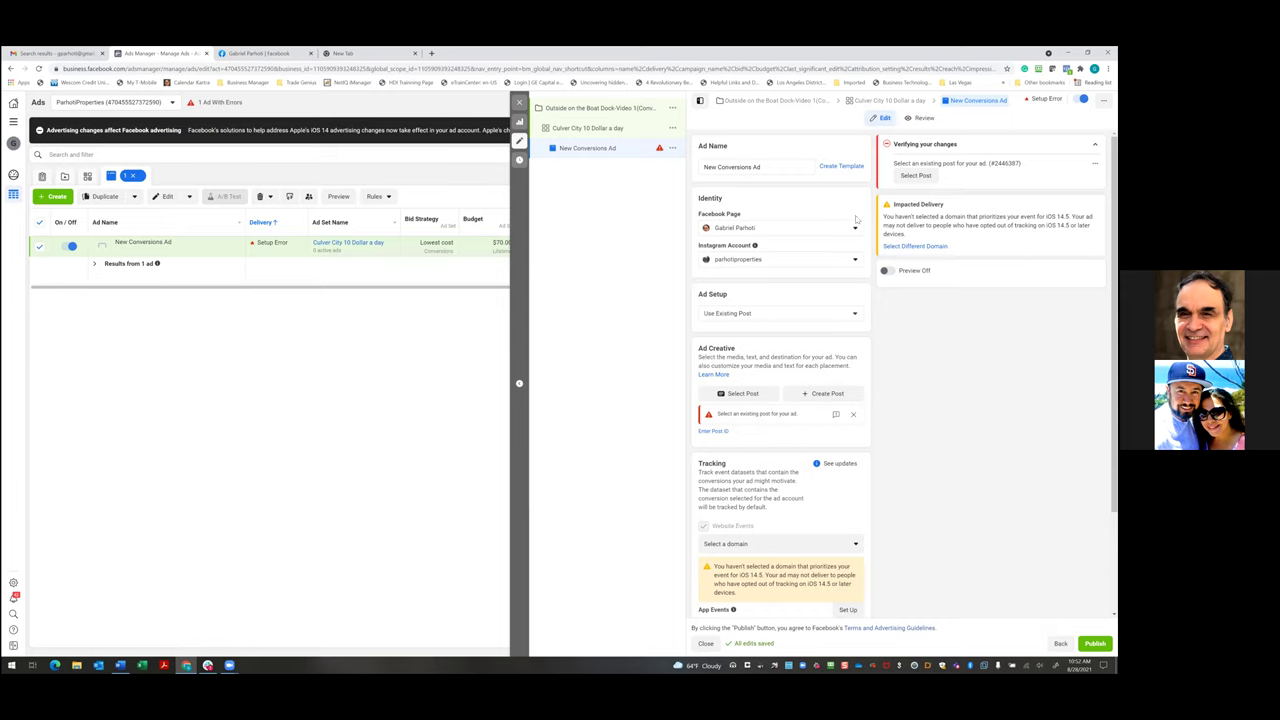
left_click(855, 316)
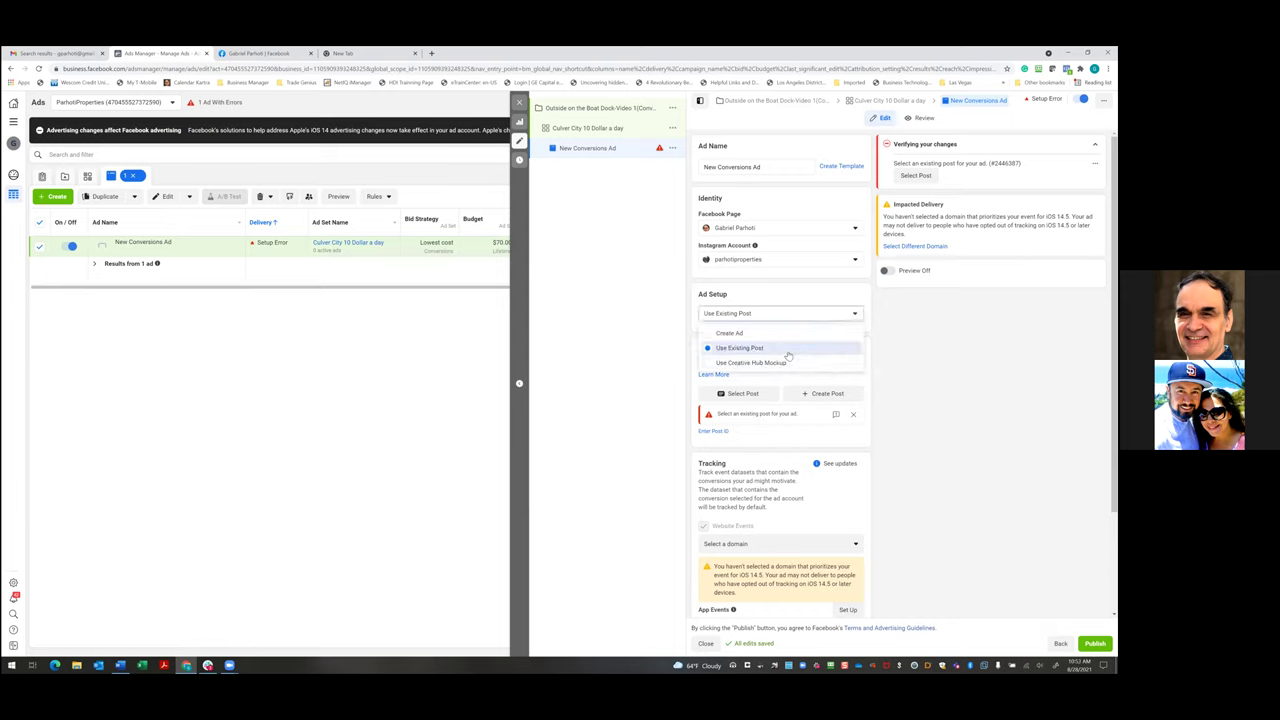
left_click(880, 320)
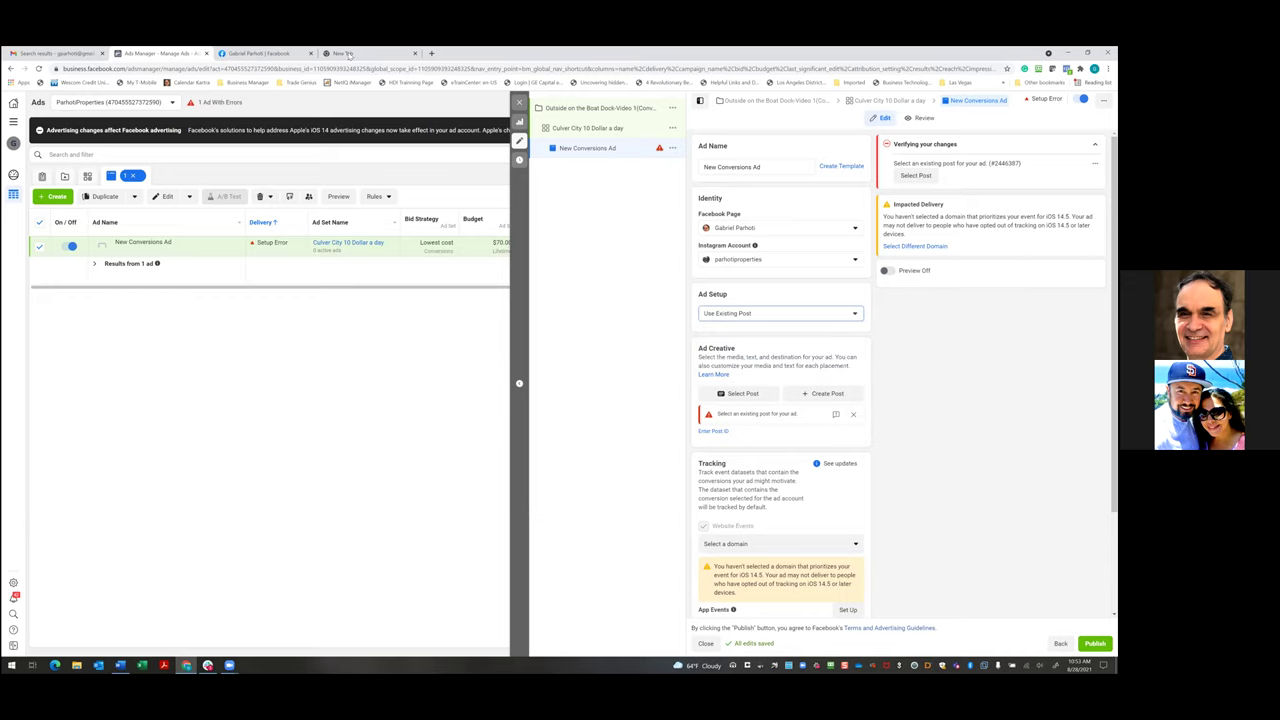
- Open the business's Facebook page in the spare browser tab
left_click(345, 53)
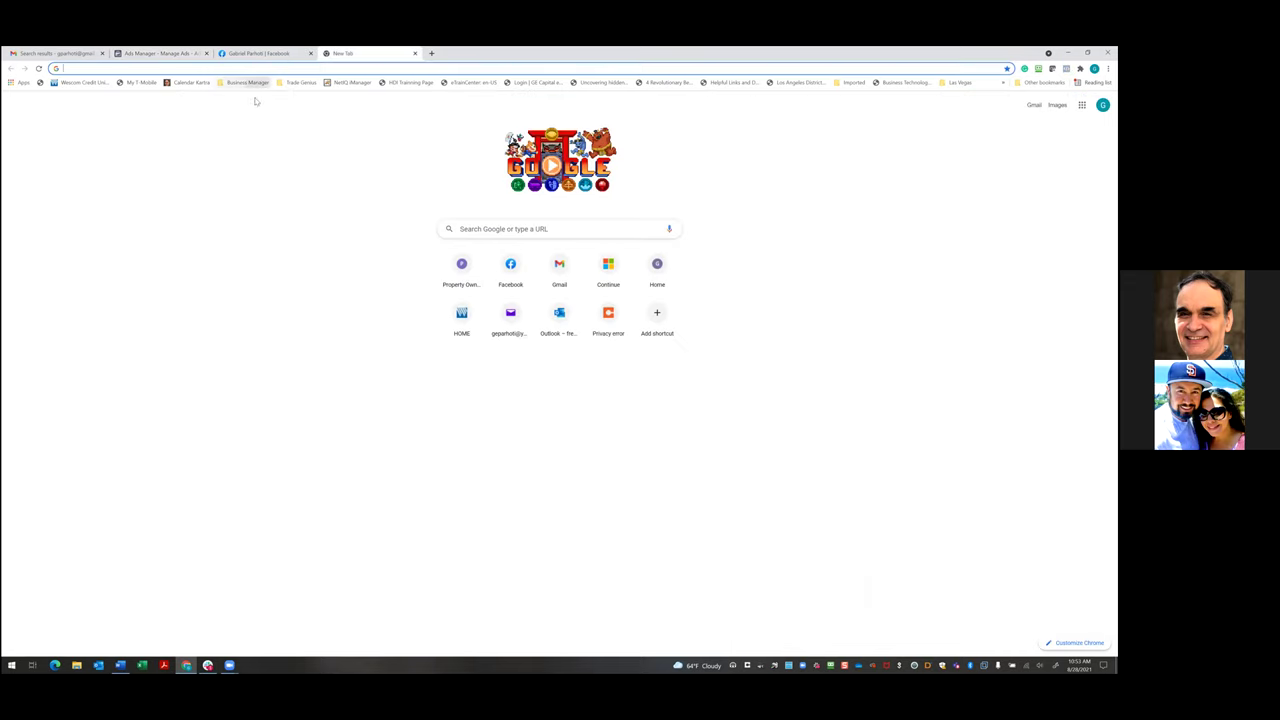
left_click(250, 82)
left_click(648, 208)
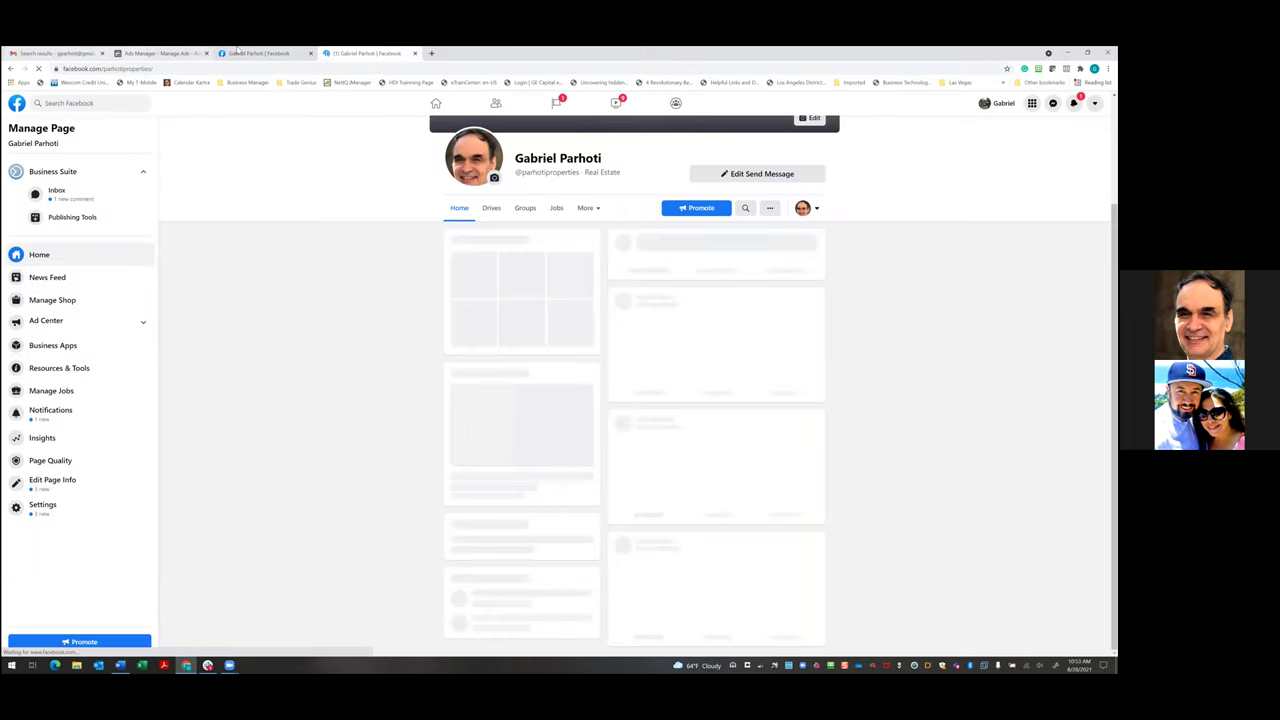
- Reload the business's Facebook page in its existing tab and find the boat dock Seller Guide video post
left_click(152, 54)
left_click(255, 53)
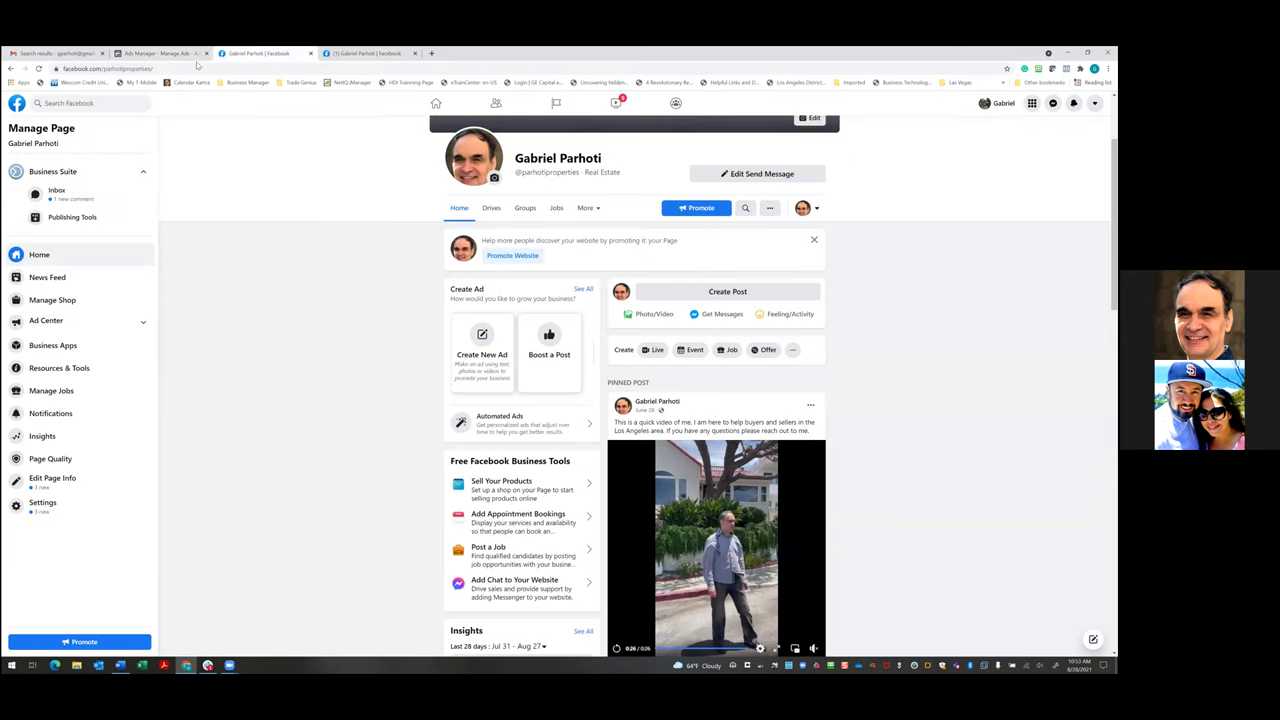
left_click(155, 68)
key("Return")
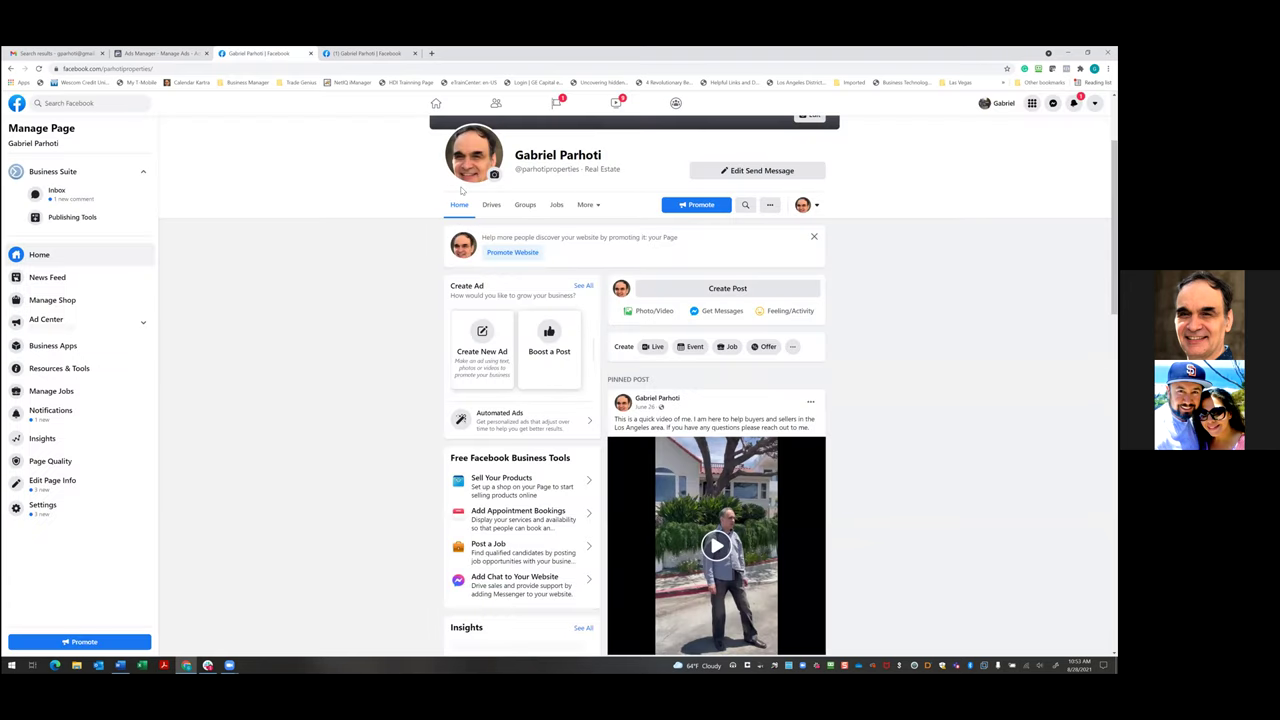
scroll(893, 441, "down", 1)
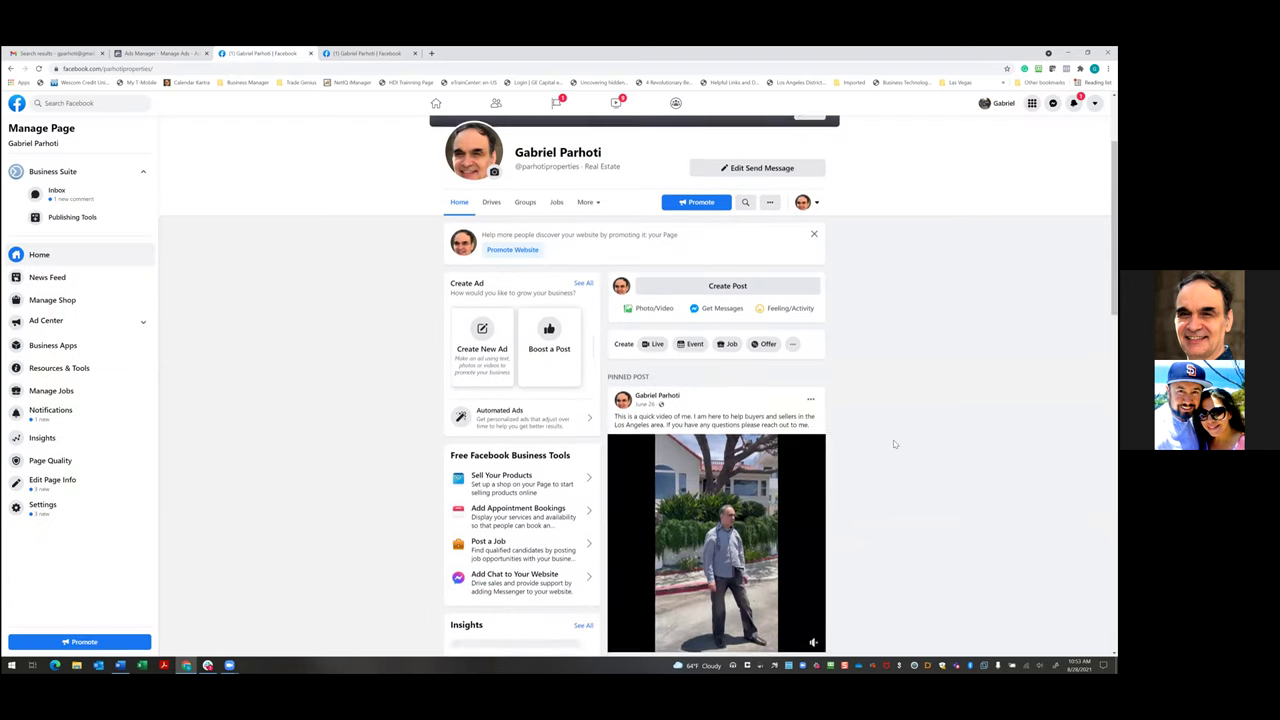
scroll(893, 441, "down", 6)
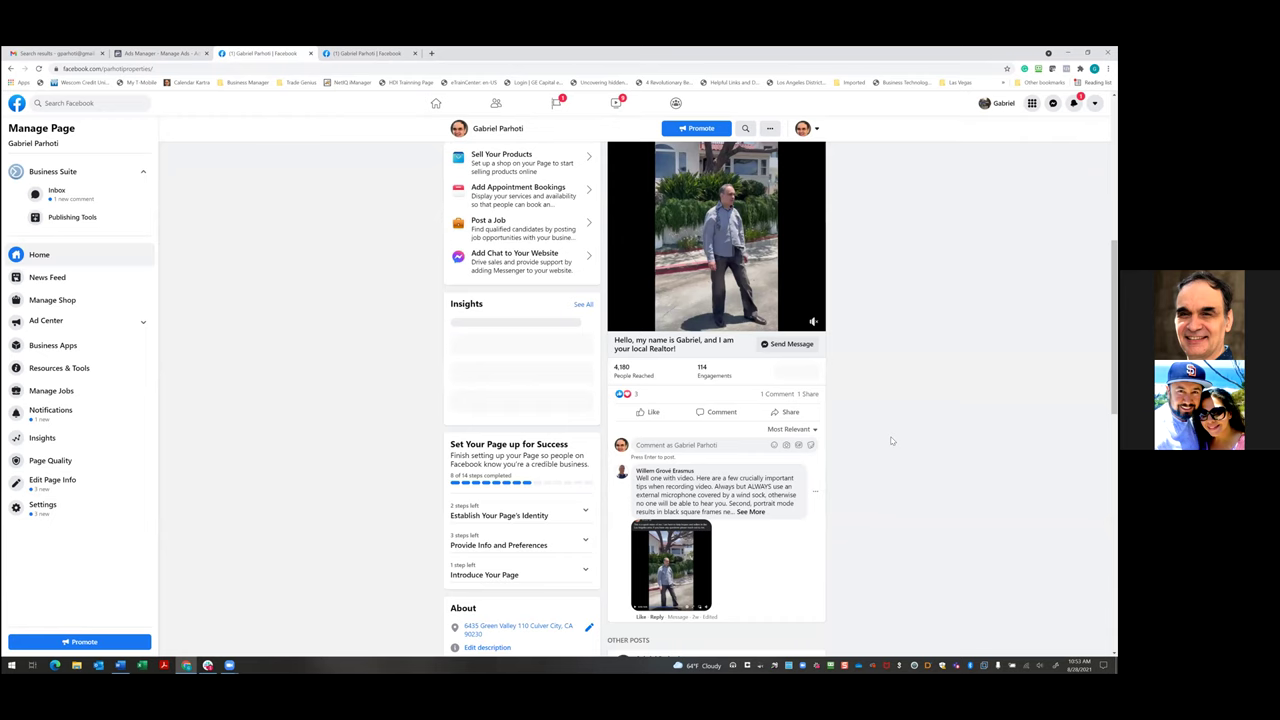
scroll(885, 438, "up", 2)
scroll(885, 436, "down", 3)
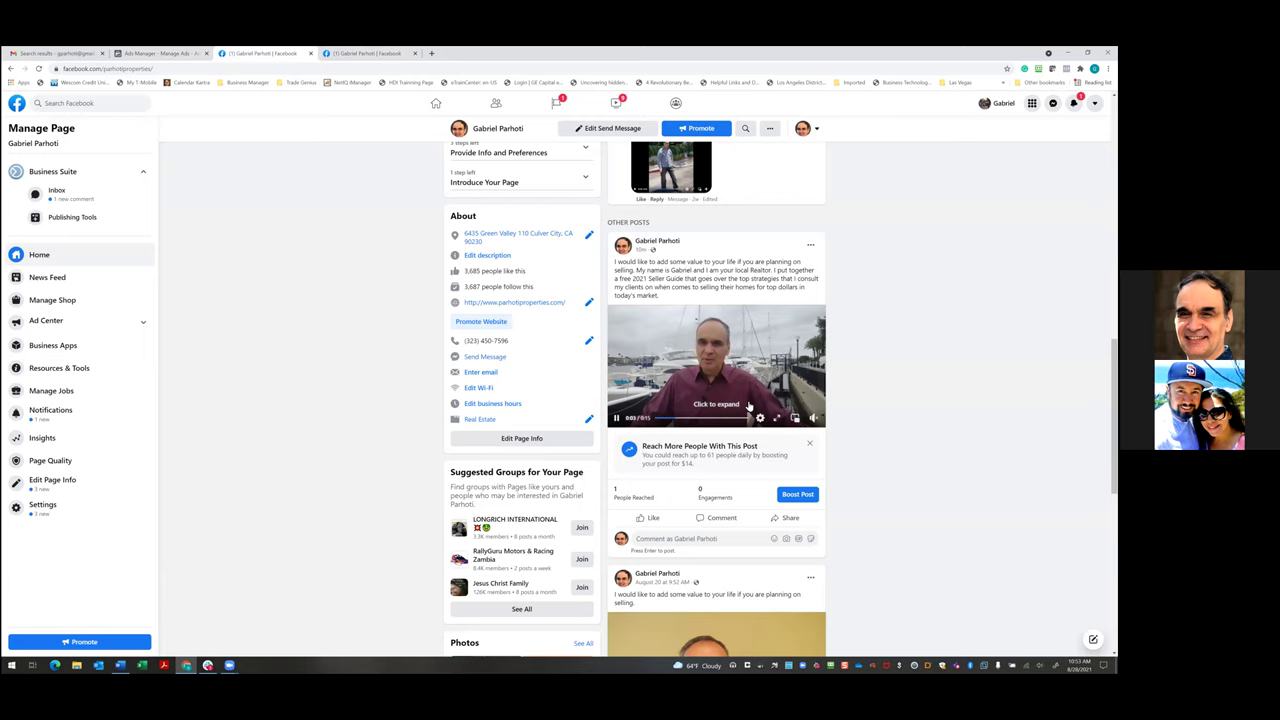
- Open the boat dock Seller Guide video in the expanded viewer and pause it
left_click(776, 420)
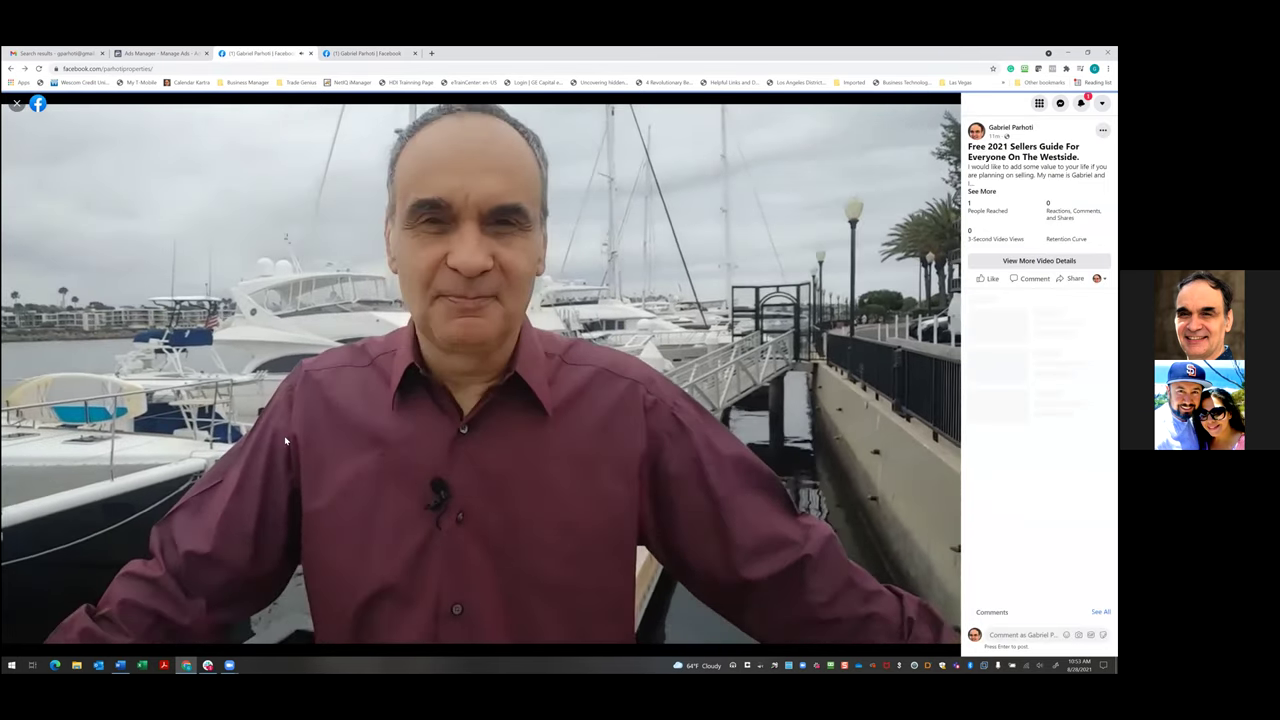
key("Escape")
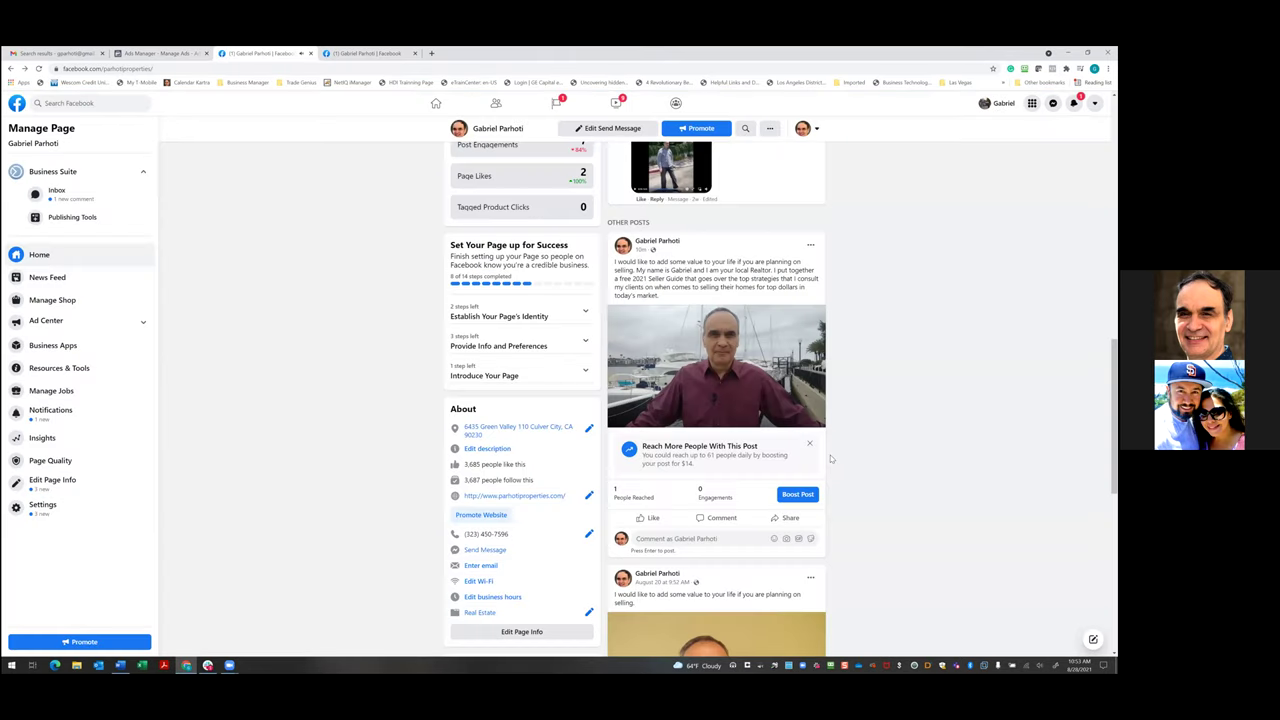
mouse_move(810, 400)
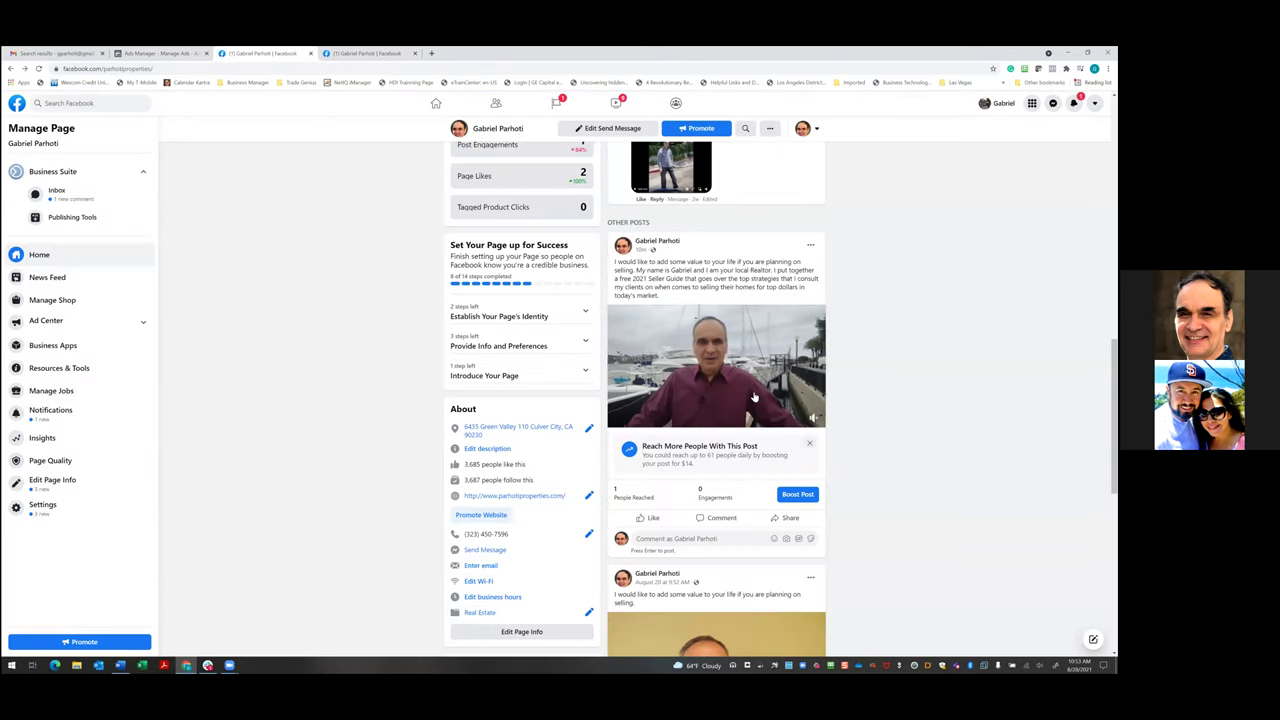
left_click(785, 419)
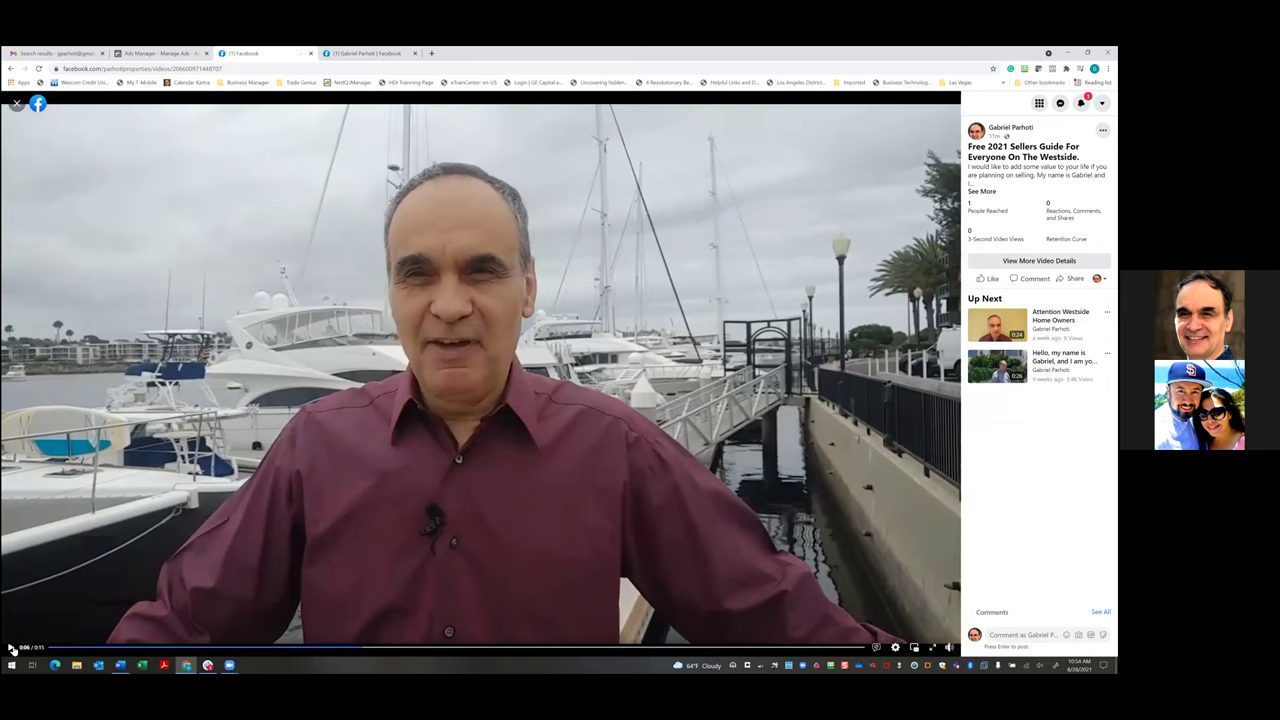
left_click(11, 648)
- Copy the video ID from the end of the boat dock video's web address
left_click_drag(223, 69, 175, 70)
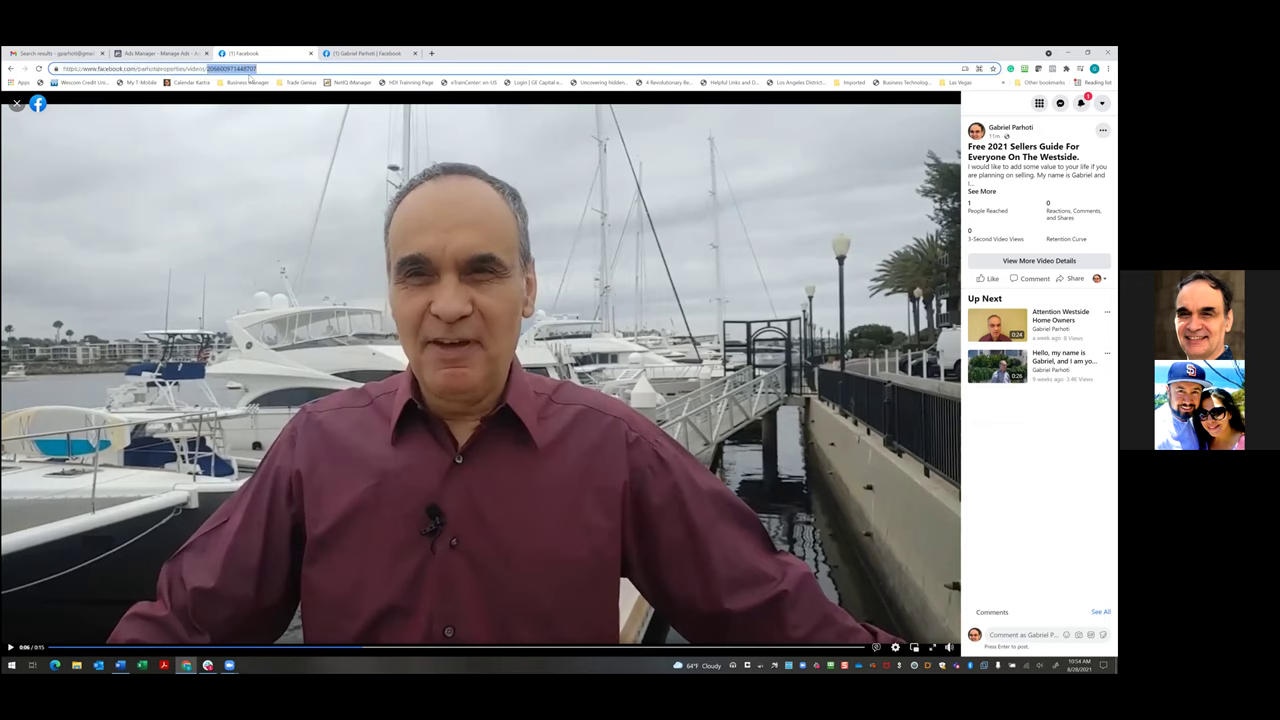
right_click(239, 70)
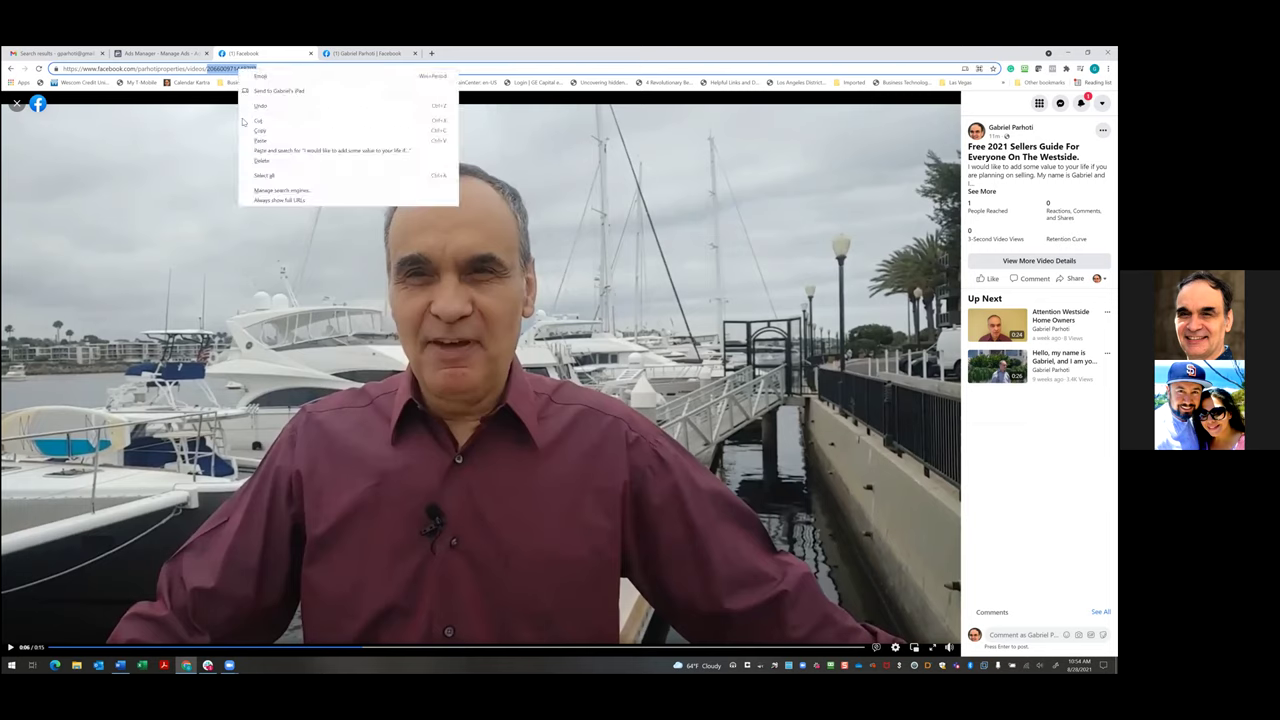
left_click(346, 130)
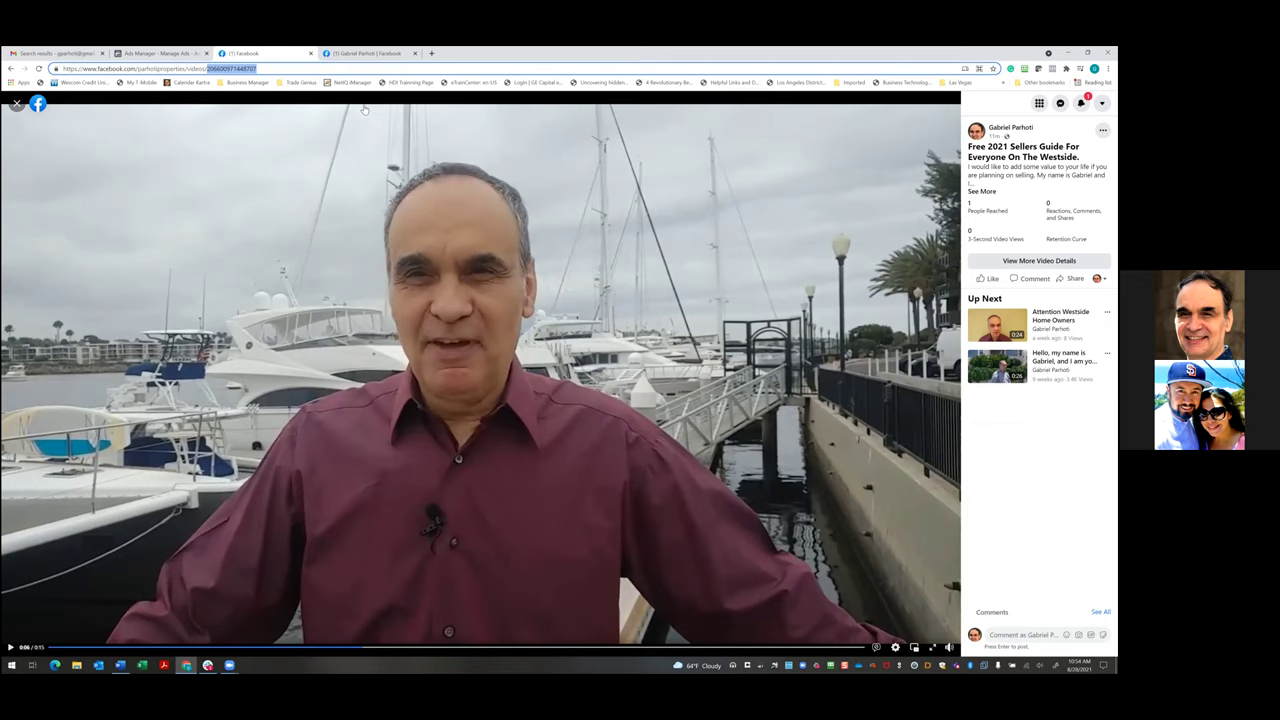
- Close the duplicate Facebook page tab, return to Ads Manager and choose Use Existing Post for the ad setup
left_click(370, 53)
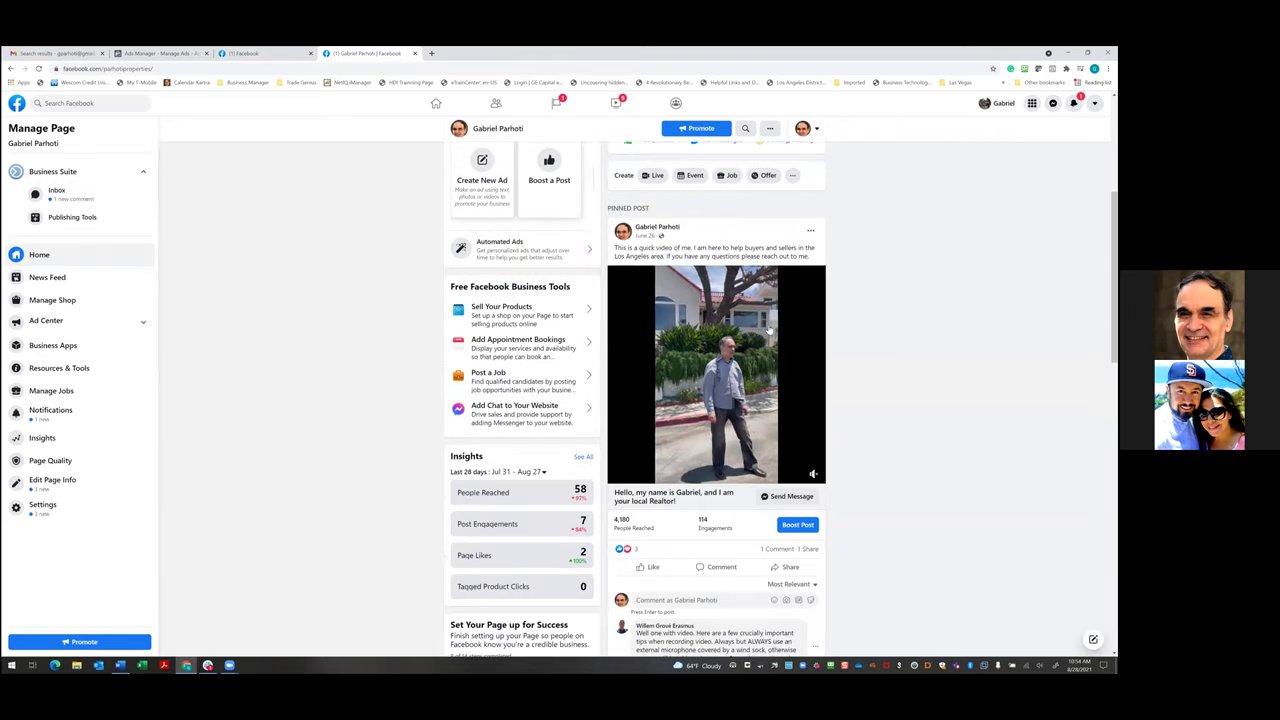
scroll(615, 185, "up", 3)
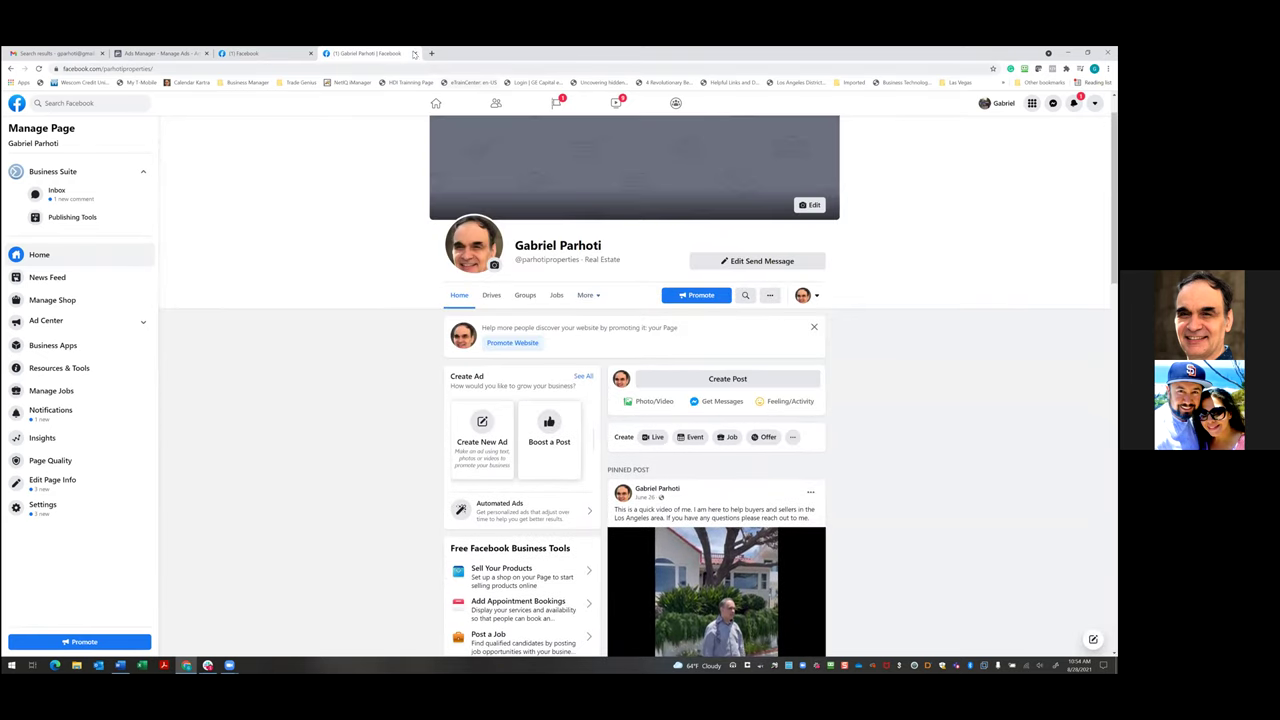
key("ctrl+w")
left_click(160, 53)
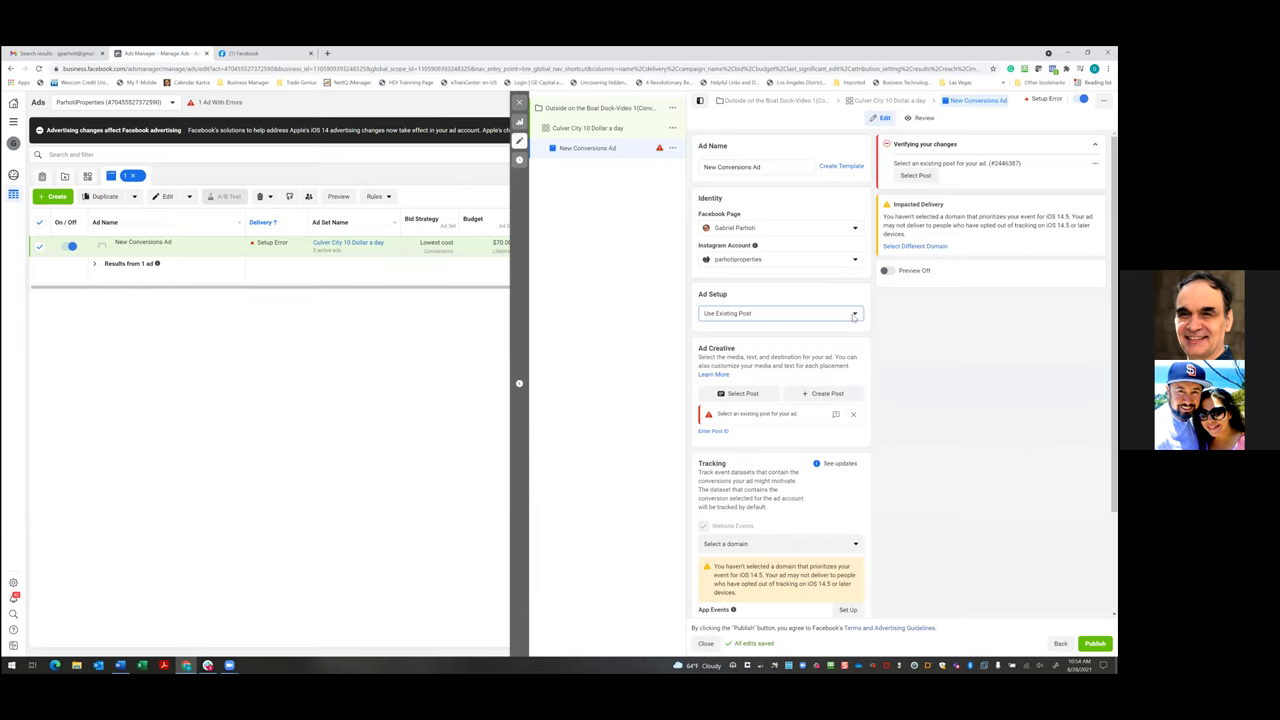
left_click(854, 314)
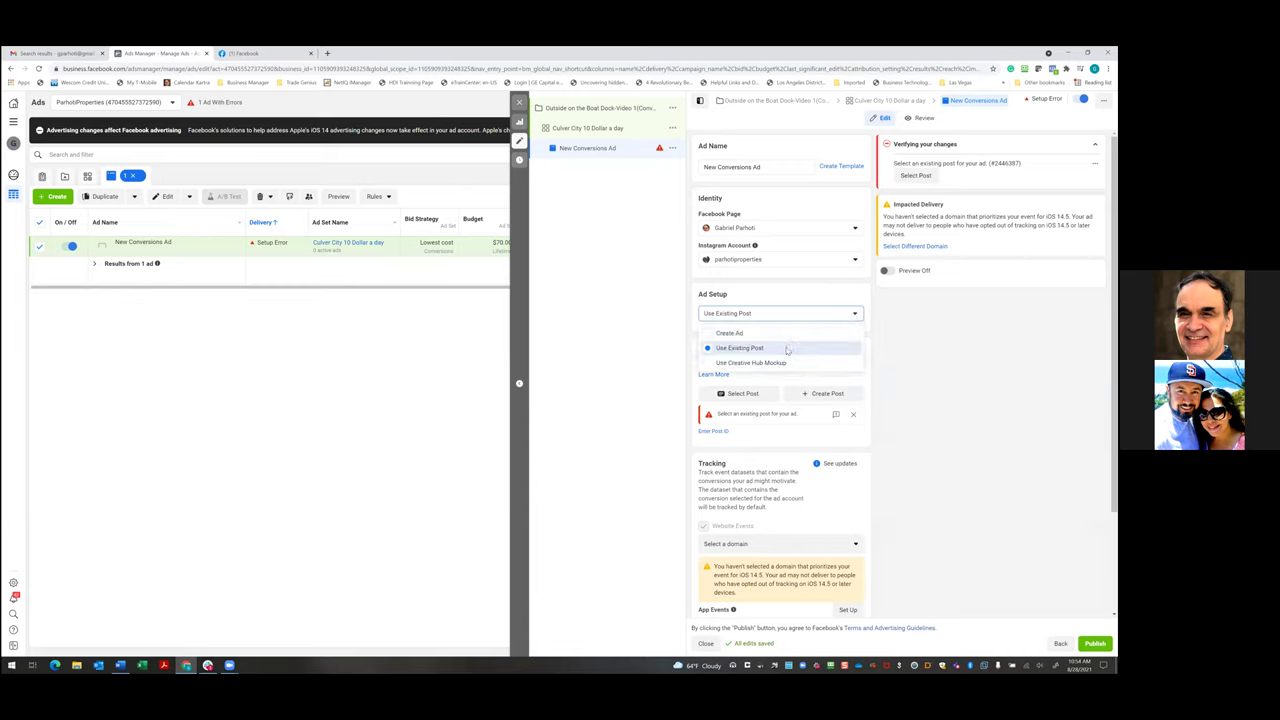
left_click(786, 349)
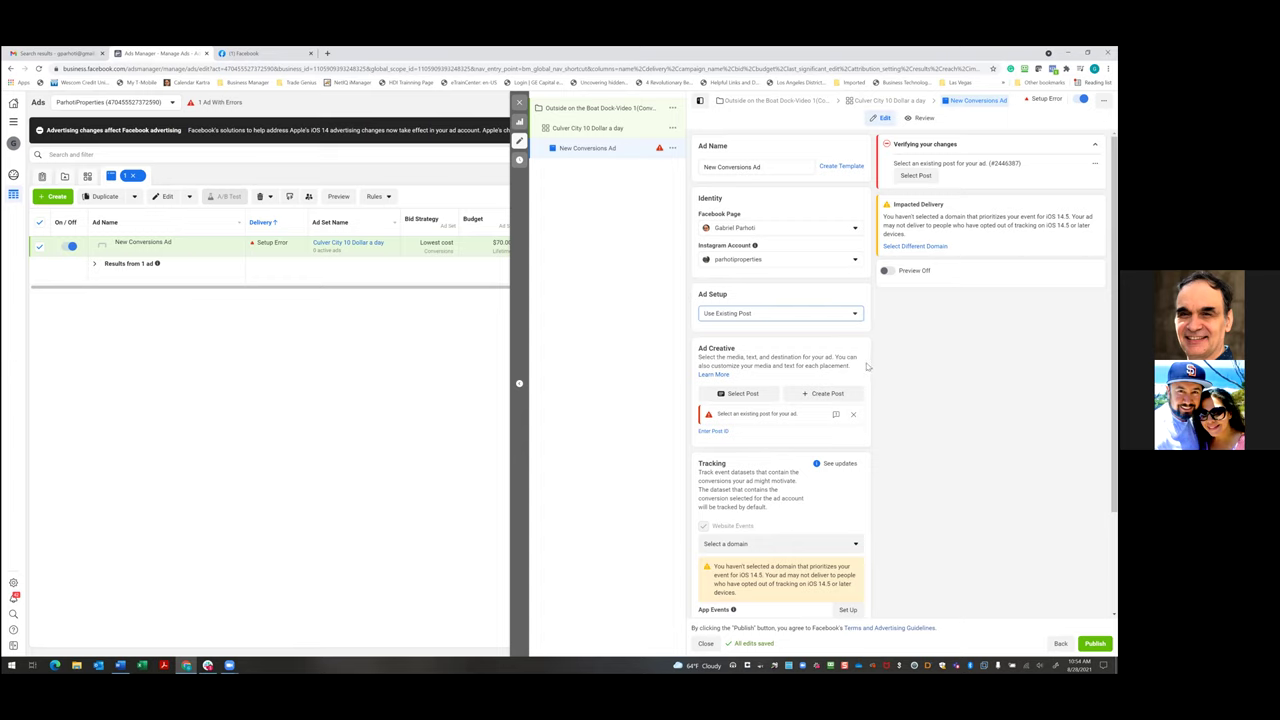
- Try to attach the boat dock video to the ad by submitting the copied video ID as the post ID
left_click(745, 415)
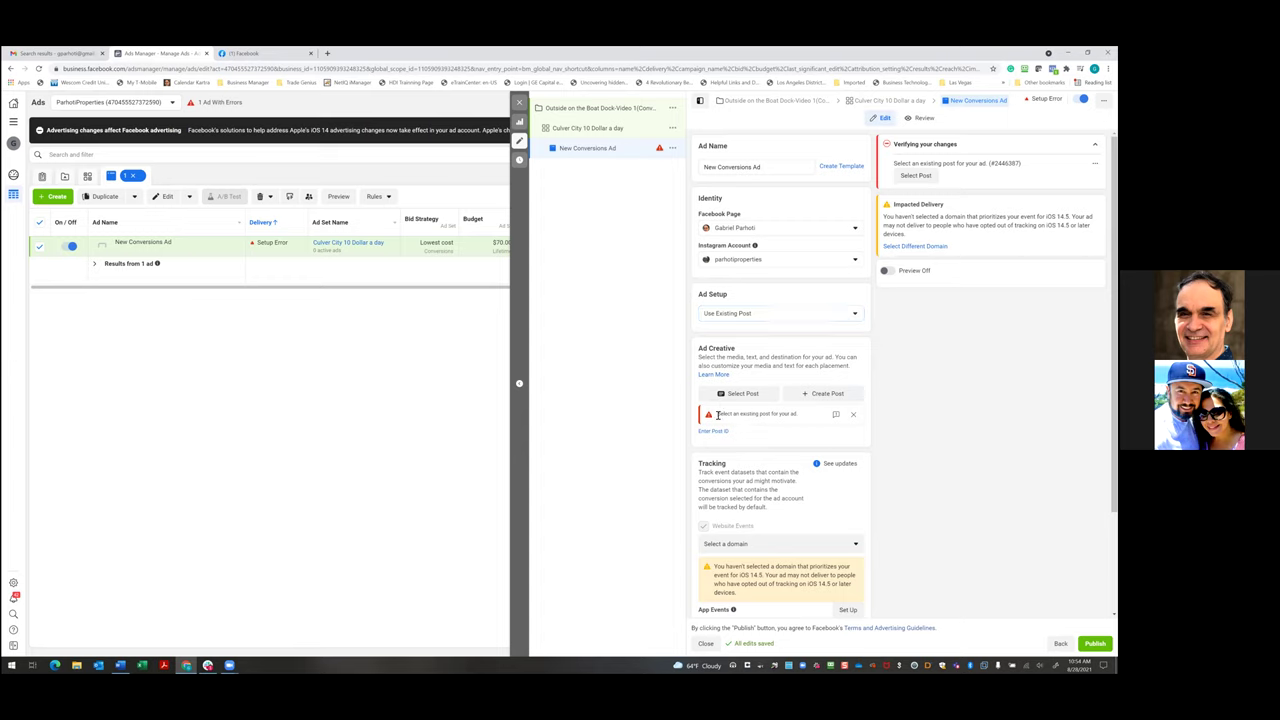
left_click(711, 431)
key("ctrl+v")
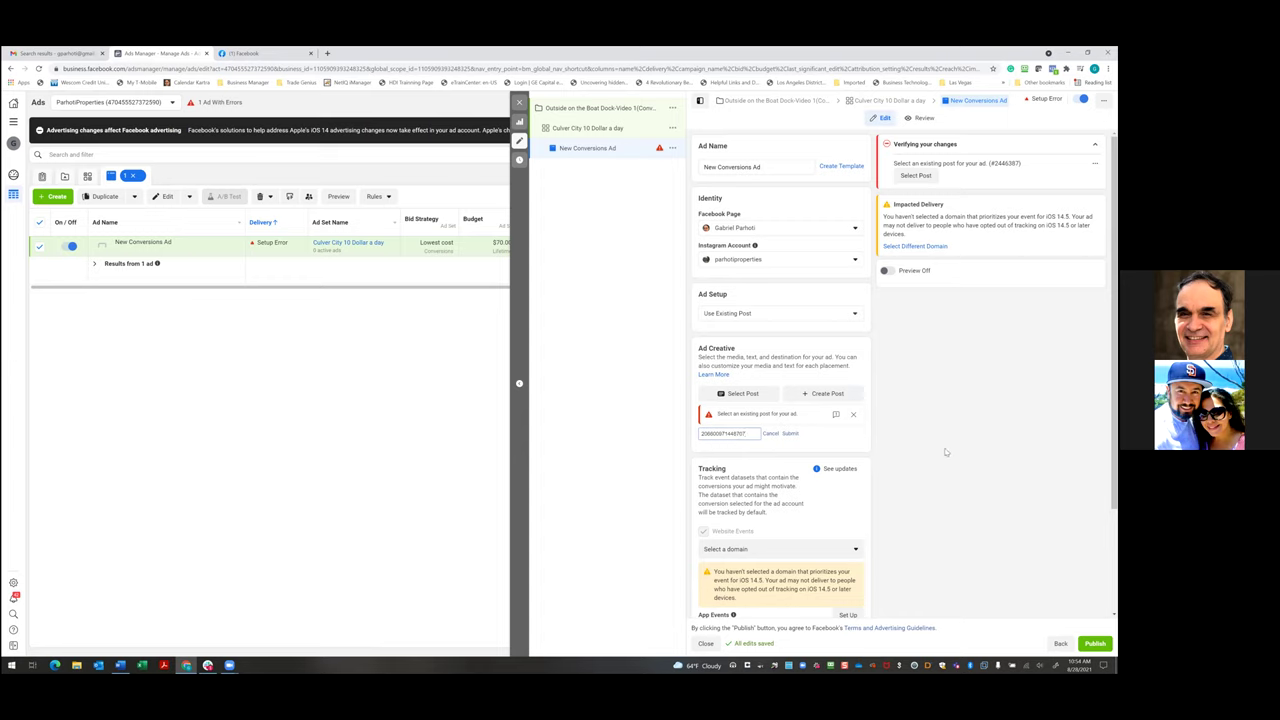
left_click(791, 435)
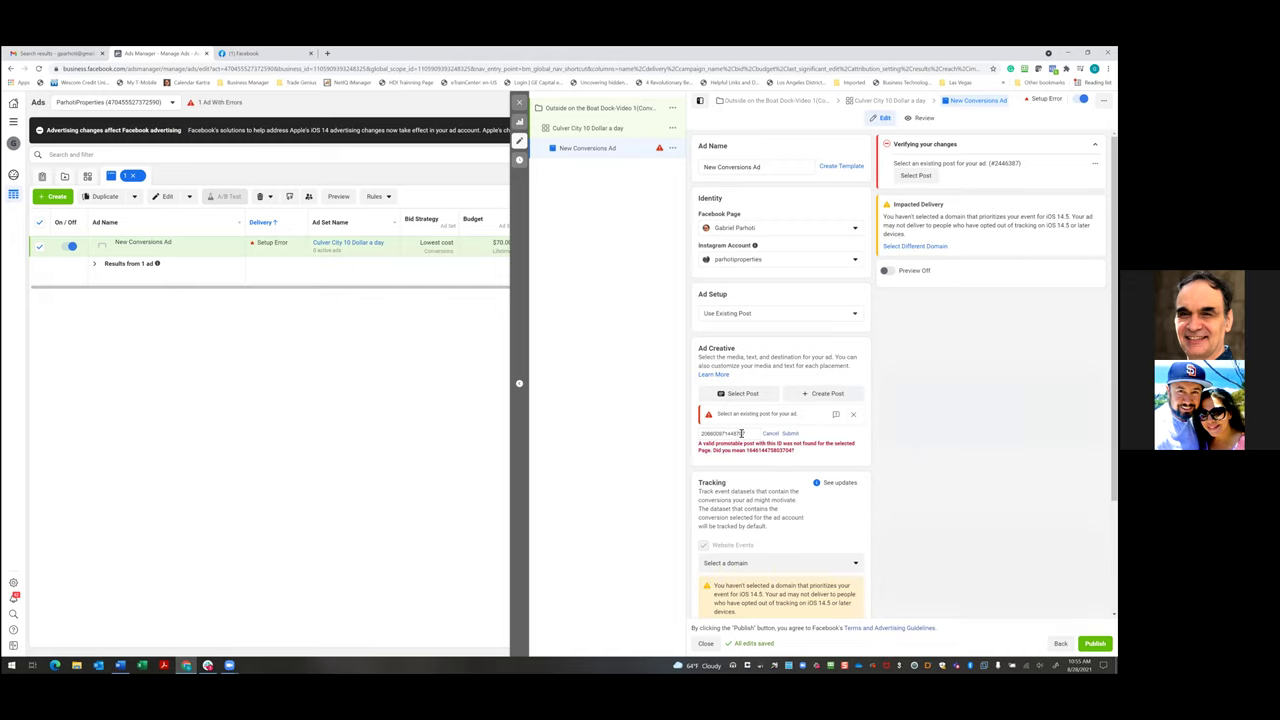
- Try to attach the post by replacing the submitted post ID with the suggested one and submitting it
key("ctrl+a")
left_click_drag(798, 450, 744, 450)
left_click(755, 435)
key("BackSpace")
key("BackSpace")
key("BackSpace")
key("BackSpace")
key("BackSpace")
key("BackSpace")
key("BackSpace")
key("BackSpace")
key("BackSpace")
key("BackSpace")
key("BackSpace")
key("BackSpace")
key("BackSpace")
key("BackSpace")
key("BackSpace")
key("ctrl+v")
left_click(790, 435)
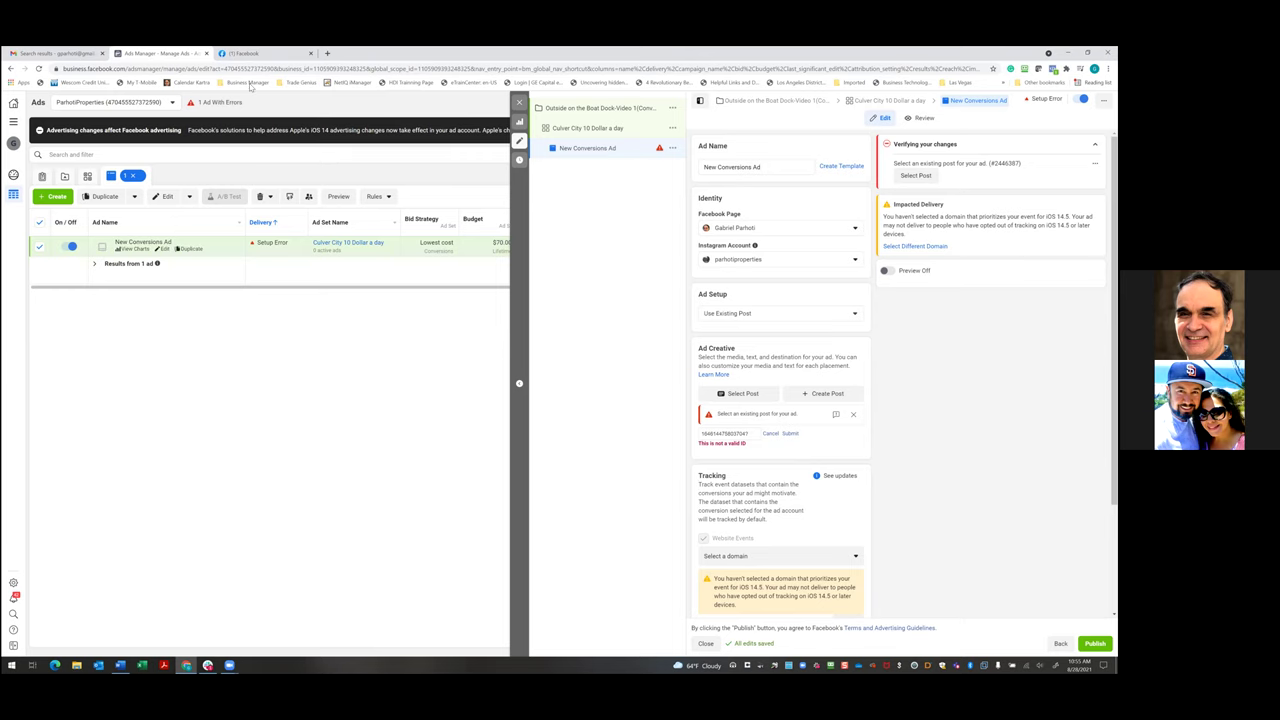
left_click(268, 54)
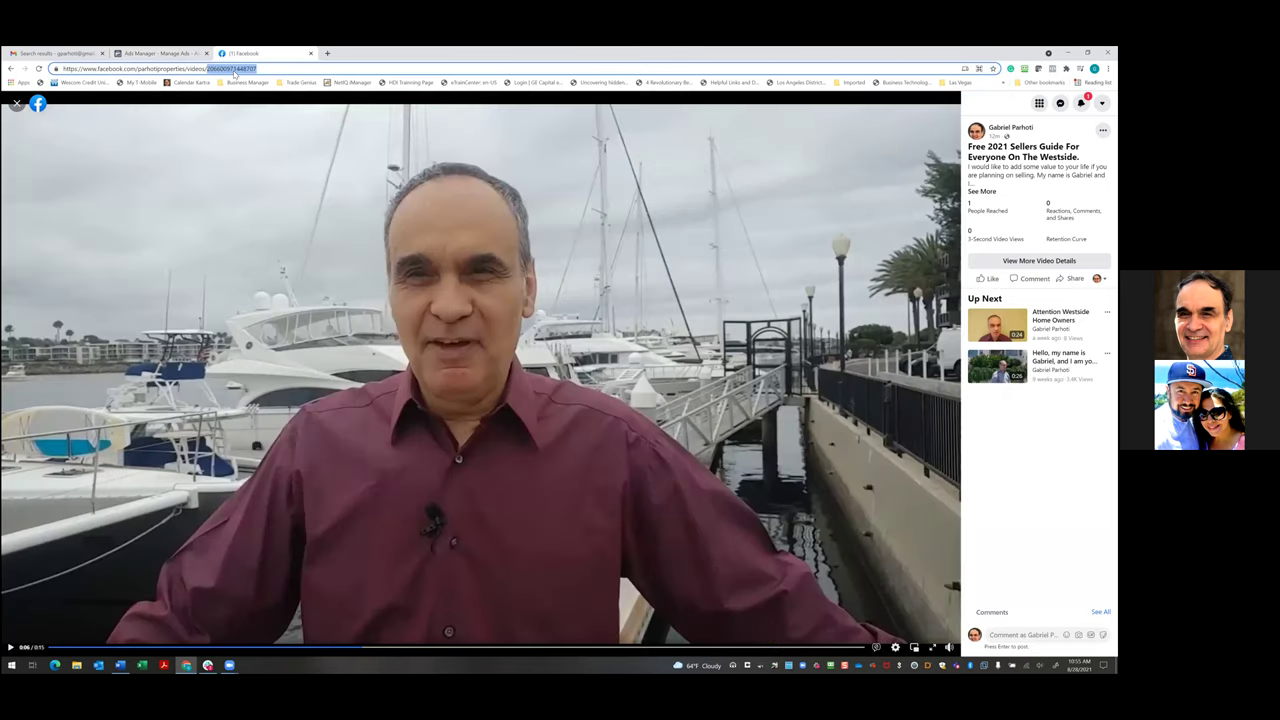
right_click(237, 72)
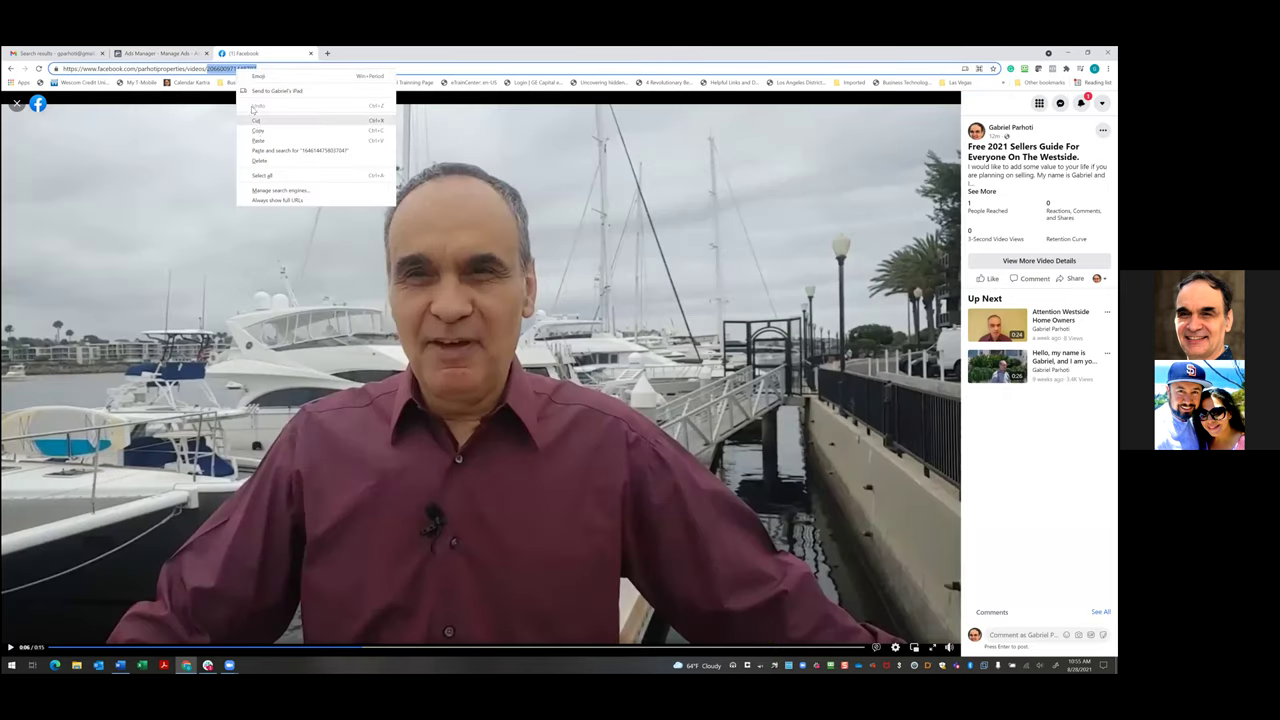
key("Escape")
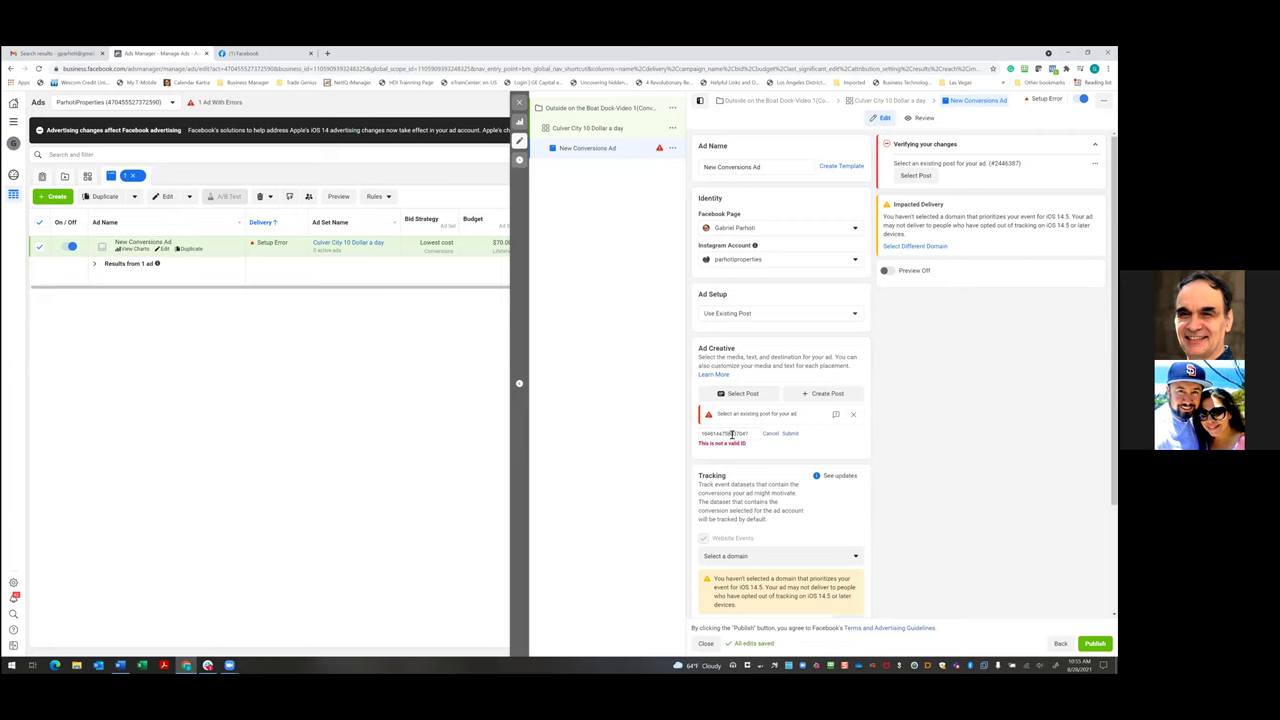
- Find the Free 2021 Sellers Guide video post by its ID in the post picker and attach it to the ad
left_click_drag(760, 434, 675, 436)
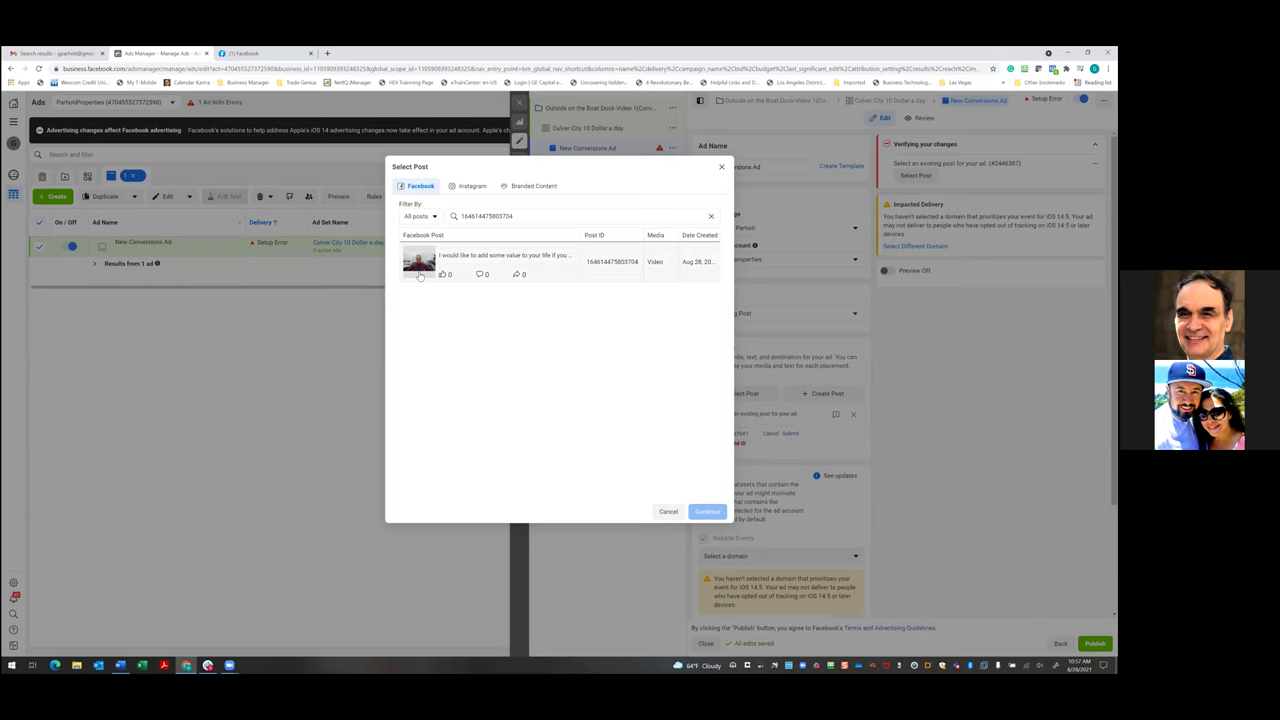
left_click(419, 276)
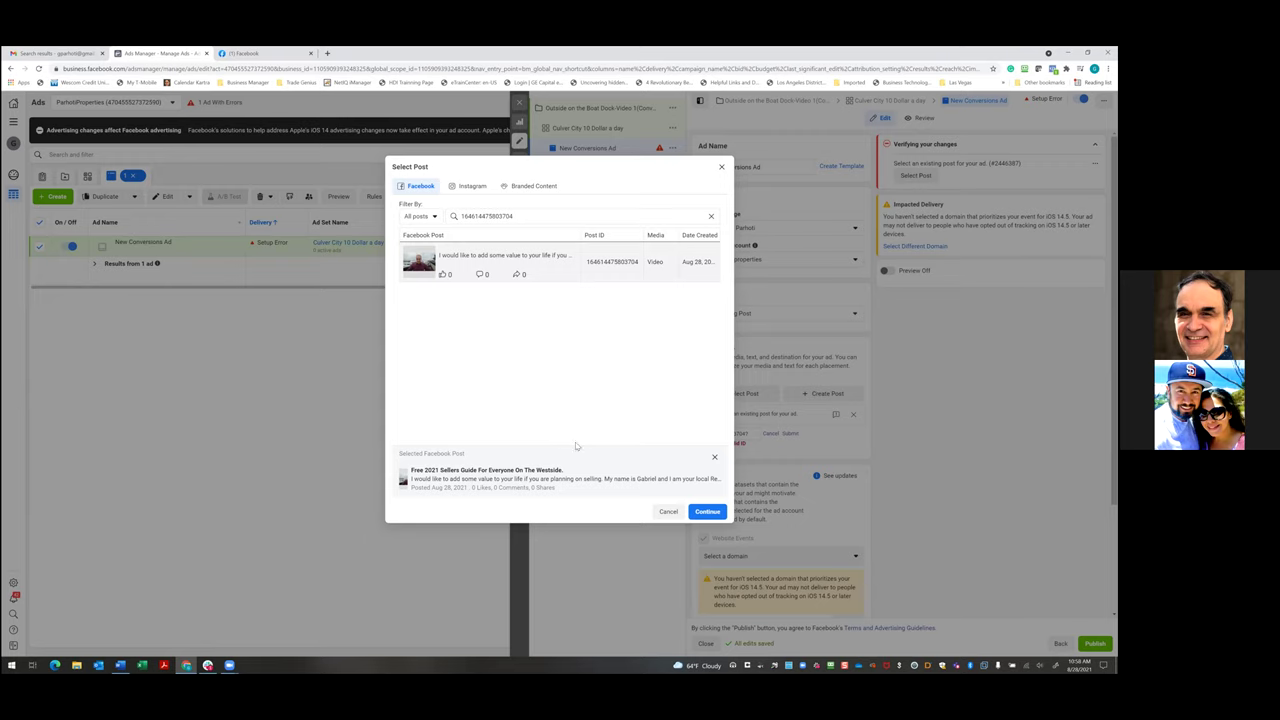
left_click(707, 514)
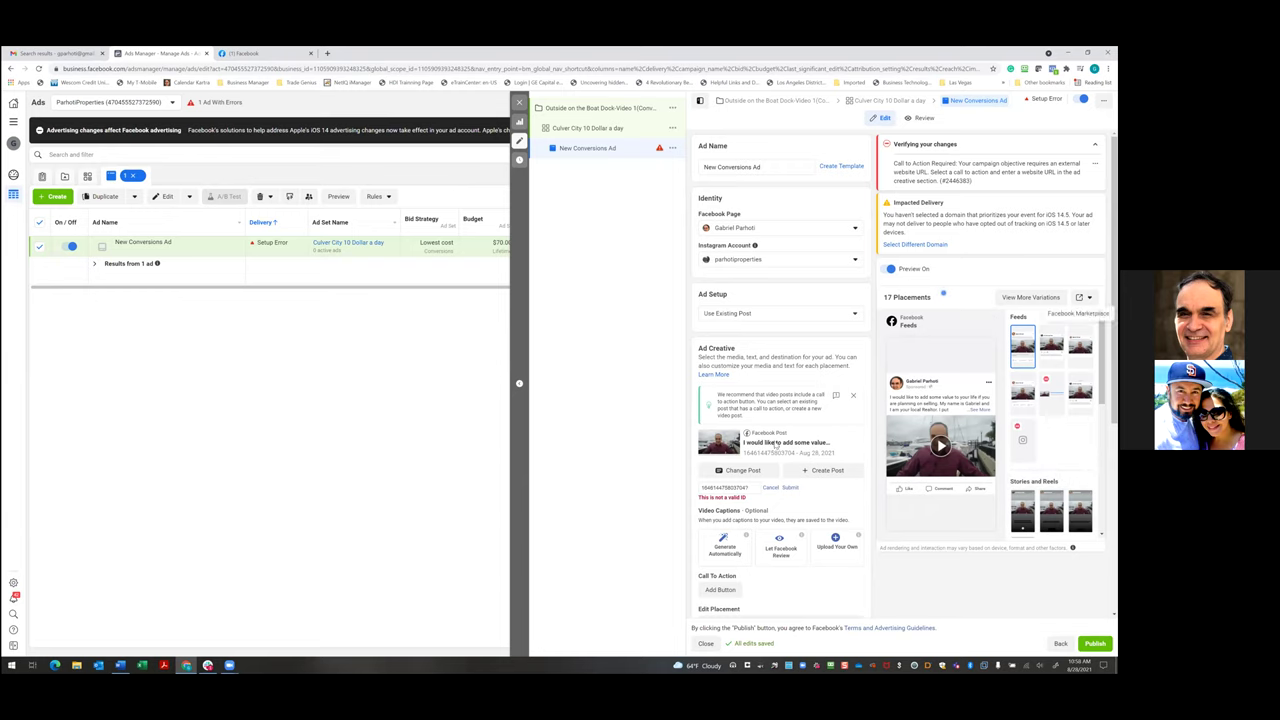
- Add a Learn More call to action to the ad's post, linking to the website's /freesellerguide page
scroll(776, 445, "down", 2)
scroll(728, 466, "up", 1)
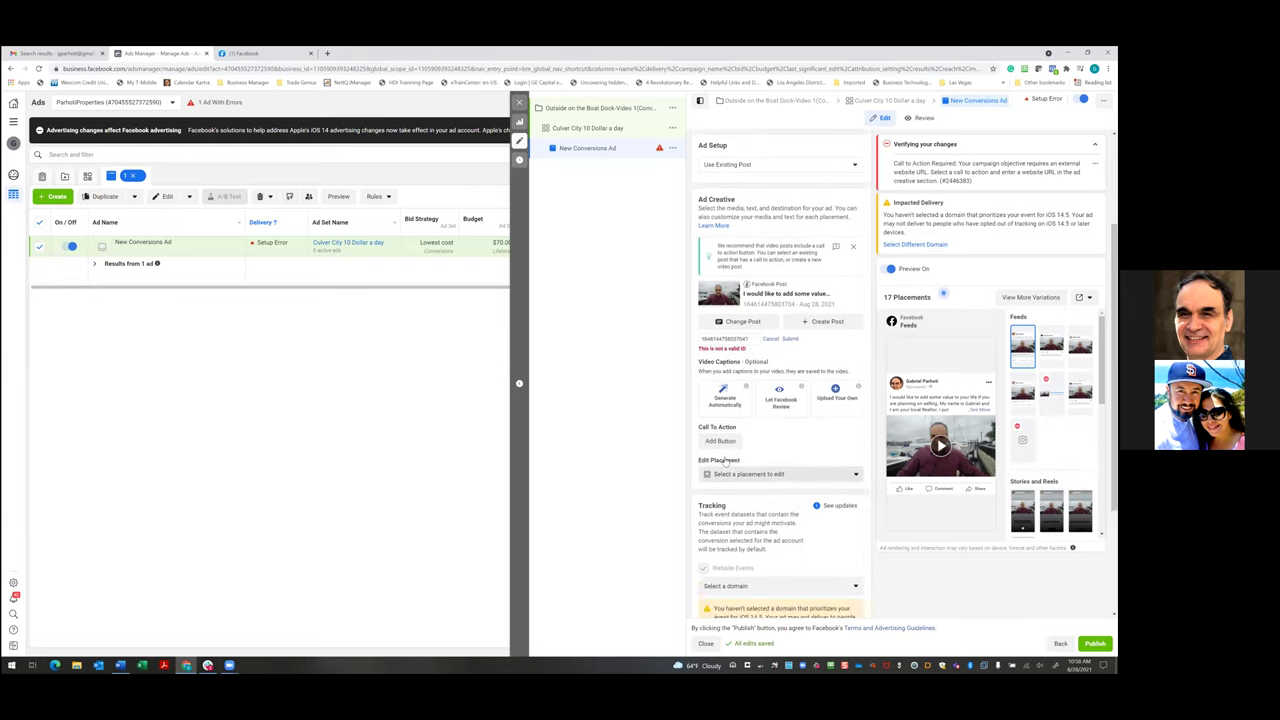
left_click(719, 459)
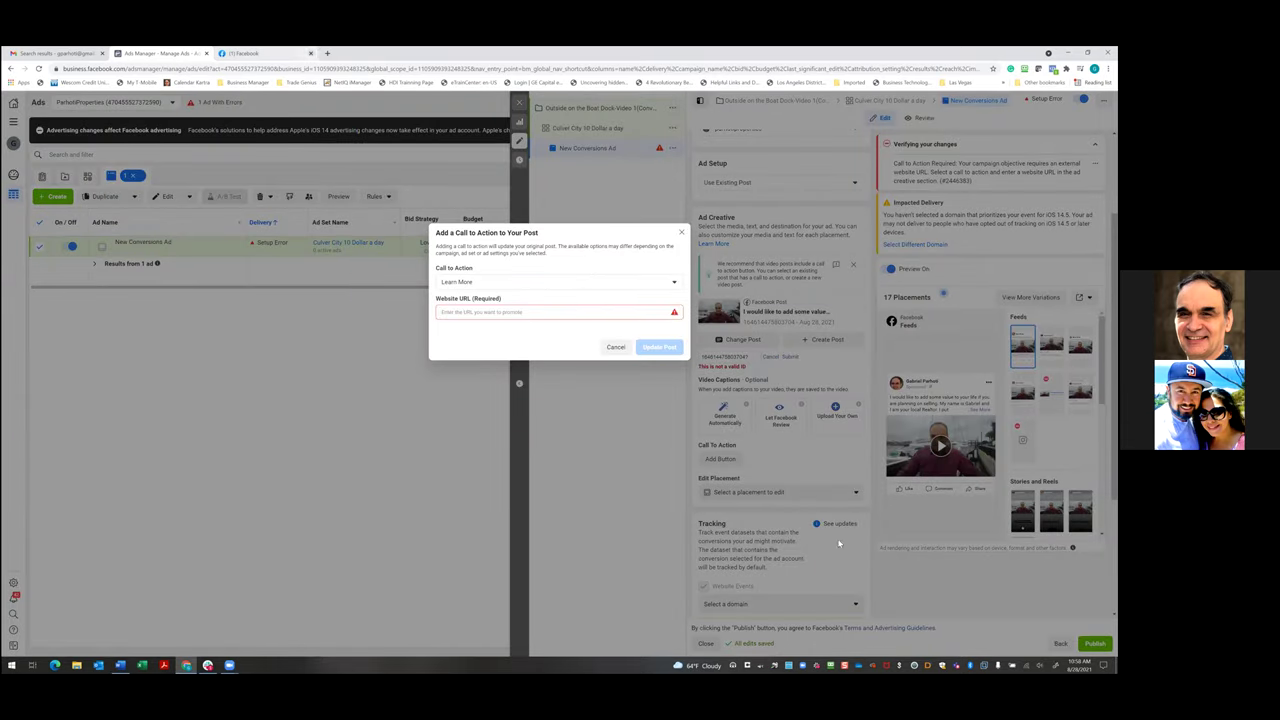
key("ctrl+t")
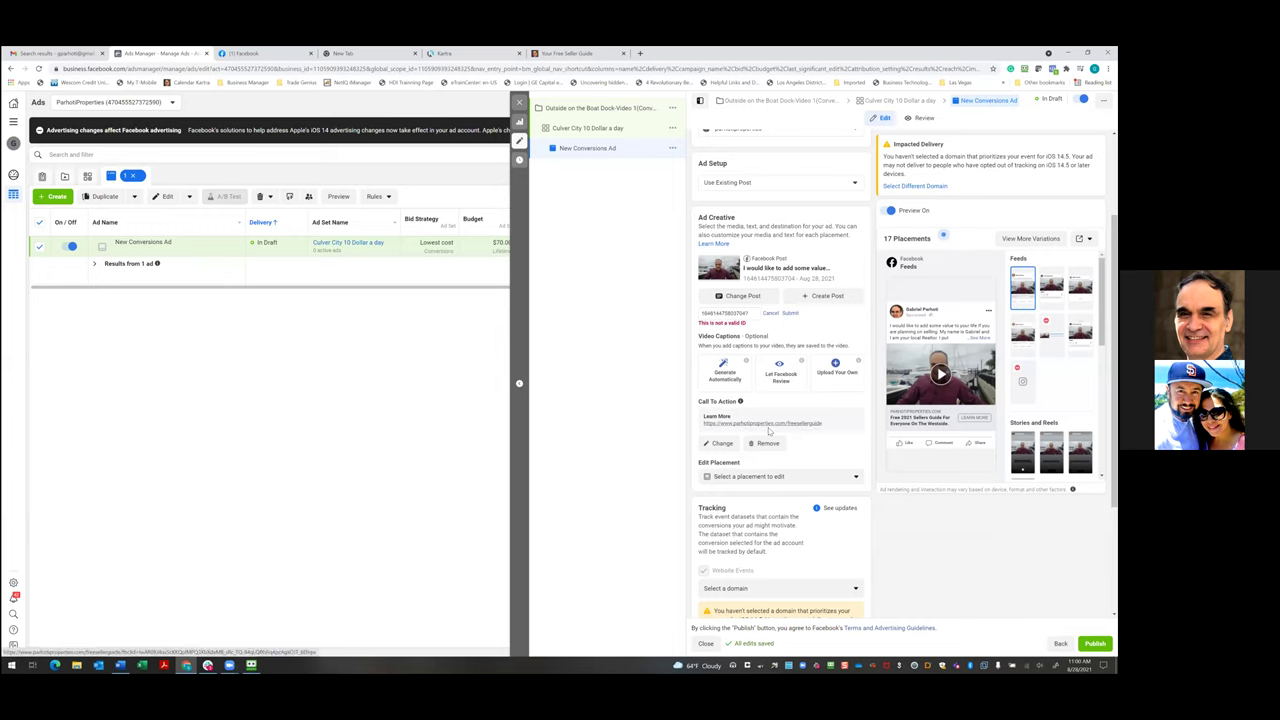
- Check the tracking domain options without choosing one and publish the new campaign from the ad editor
scroll(769, 431, "down", 2)
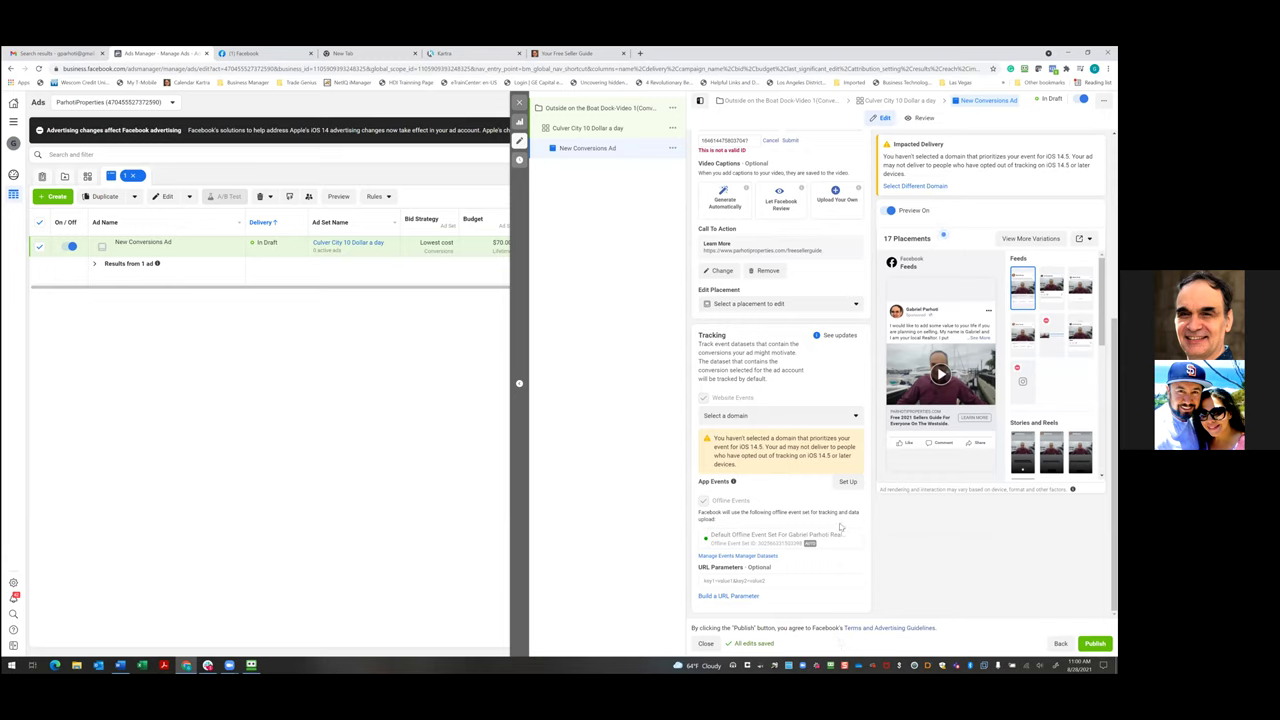
left_click(856, 420)
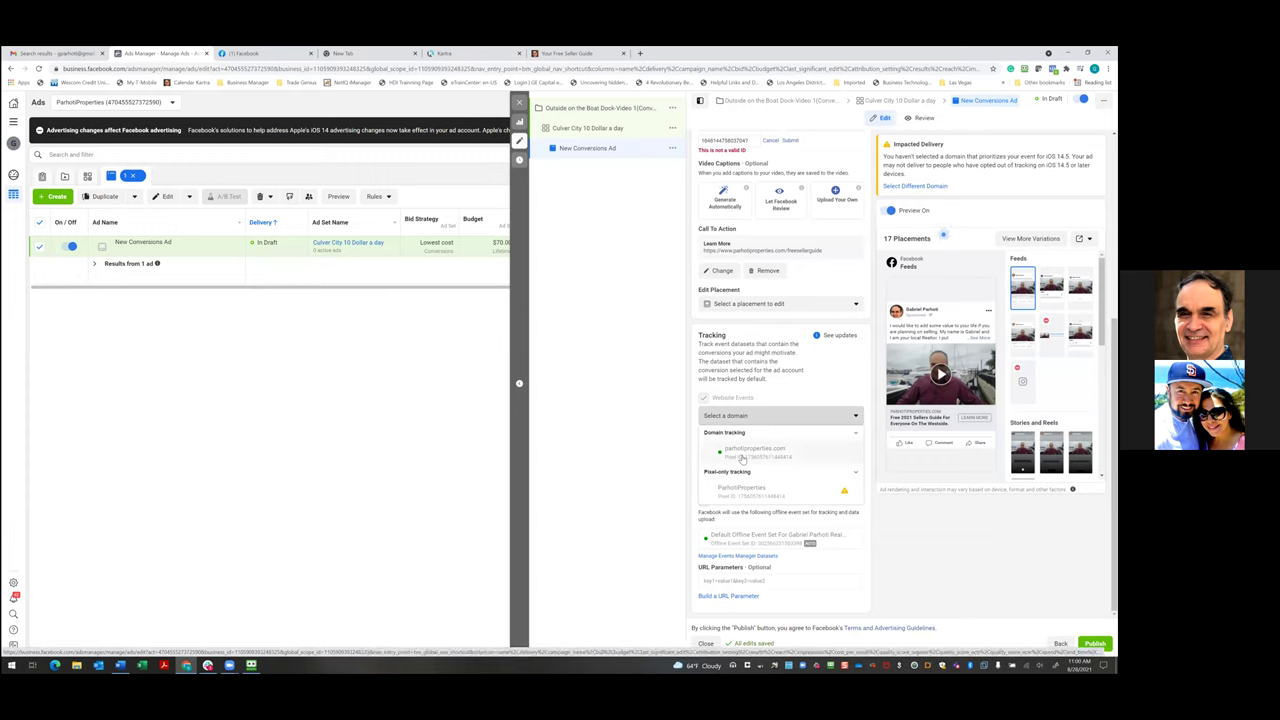
left_click(913, 536)
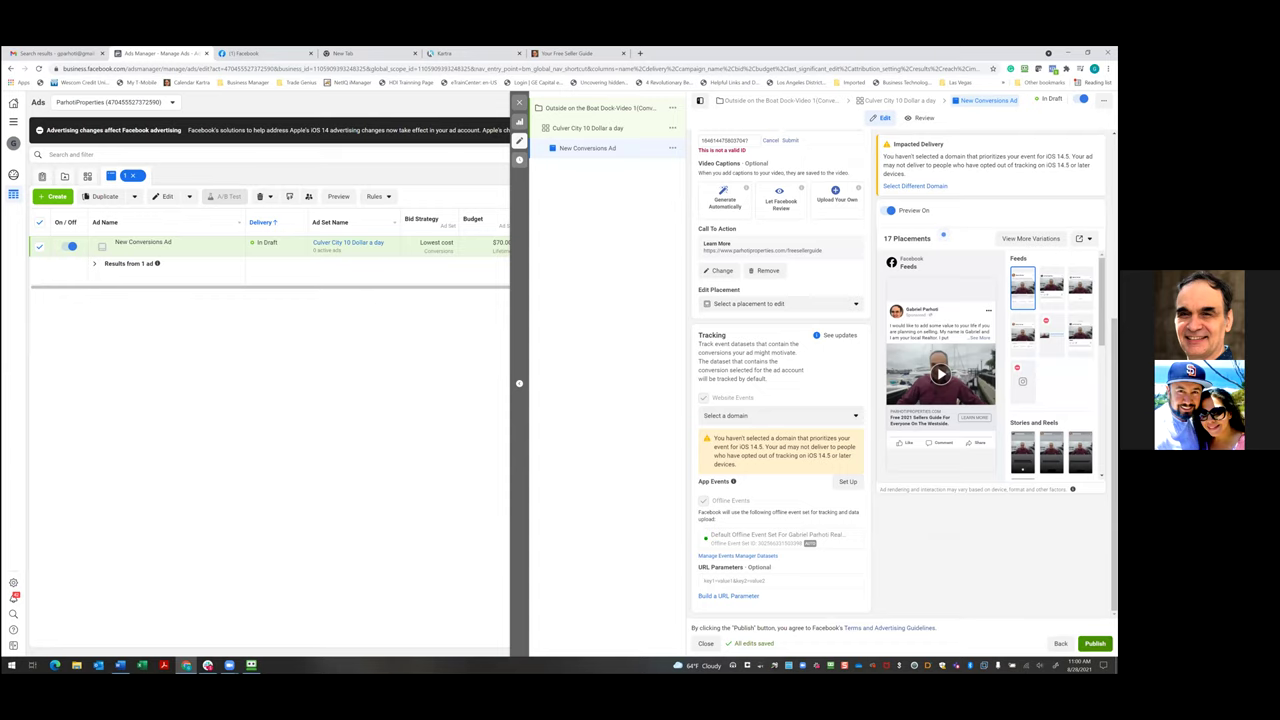
left_click(1095, 643)
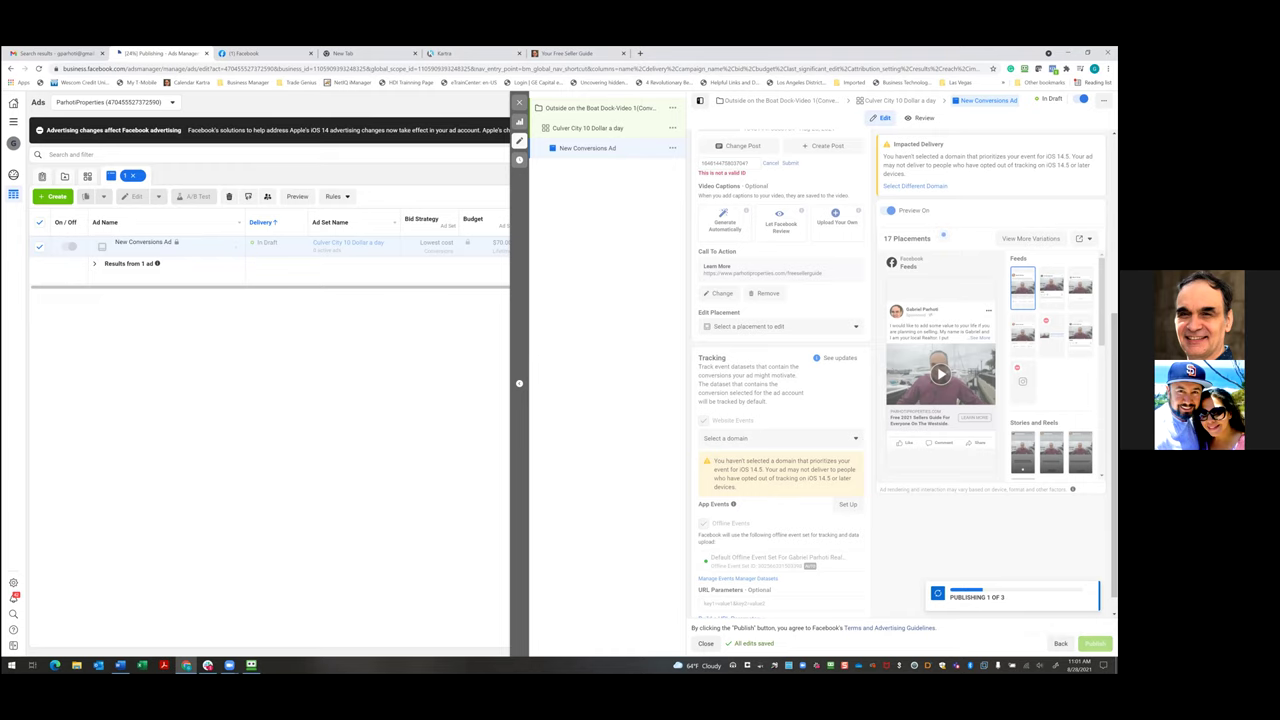
- Open Ads Manager in a new browser tab and publish the draft Outside on the Boat Dock campaign with its ad set and ad
key("super+Down")
key("ctrl+t")
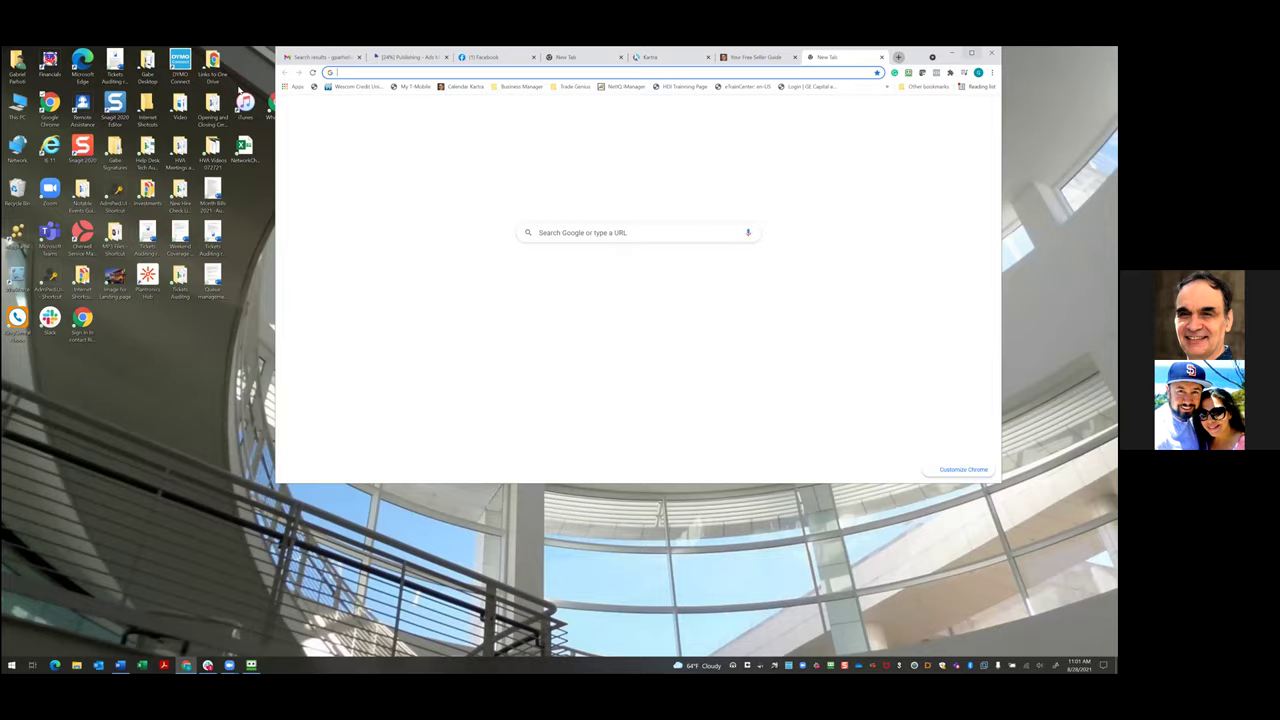
key("super+Up")
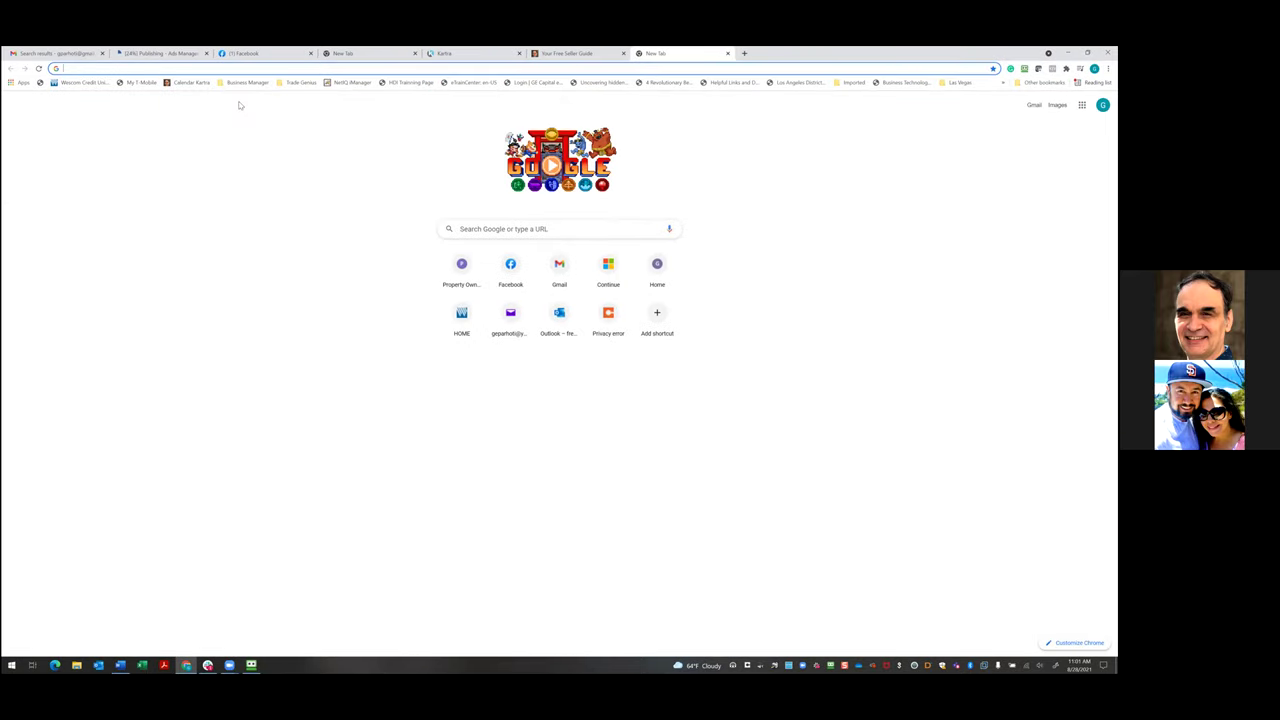
left_click(247, 82)
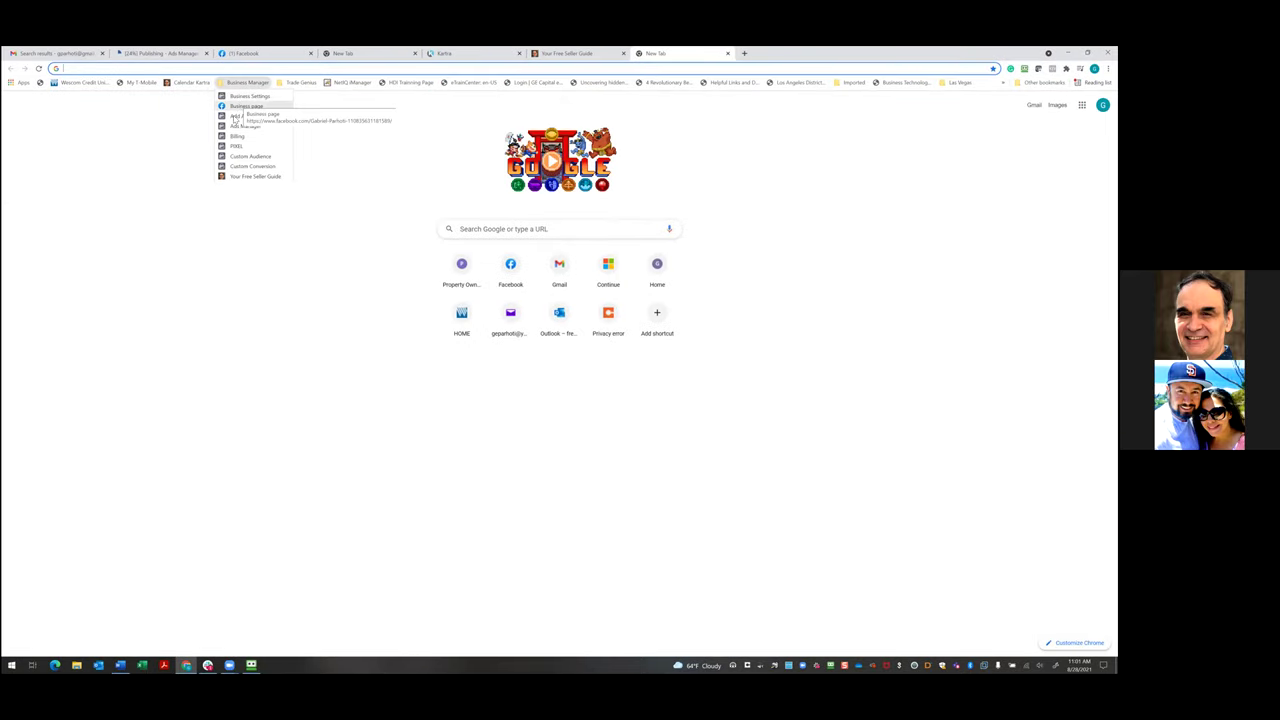
left_click(242, 126)
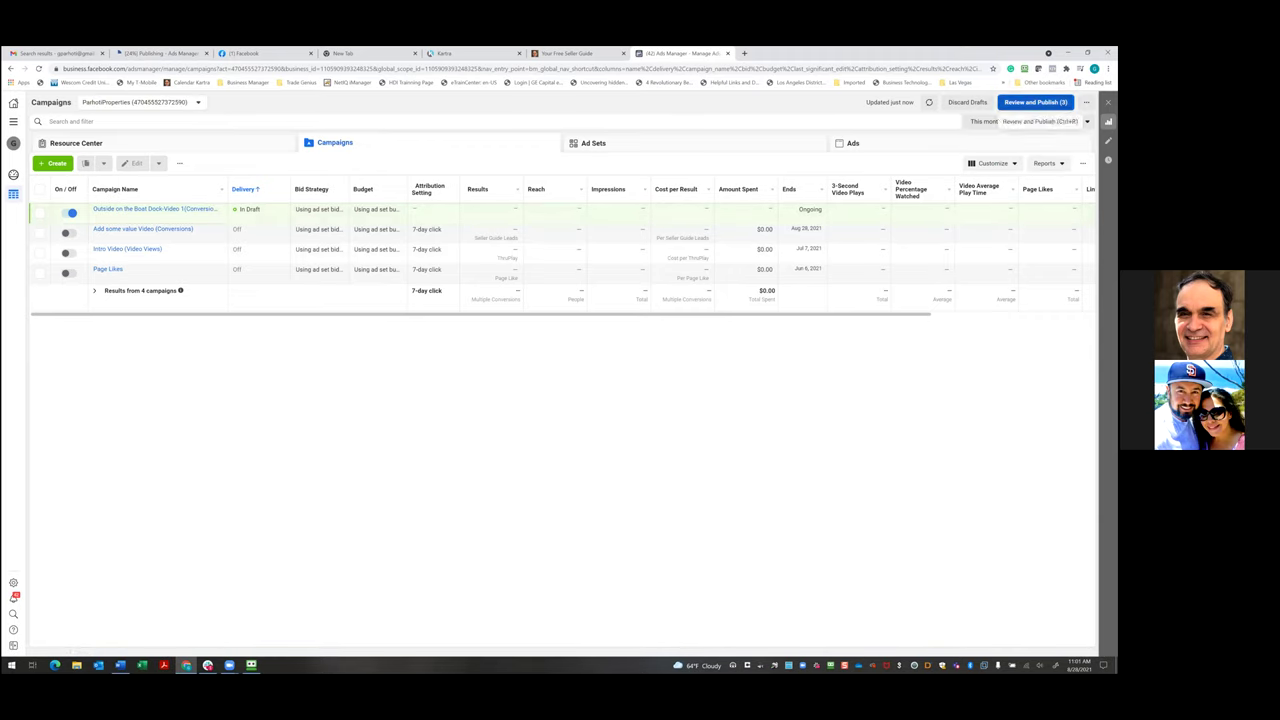
left_click(1035, 103)
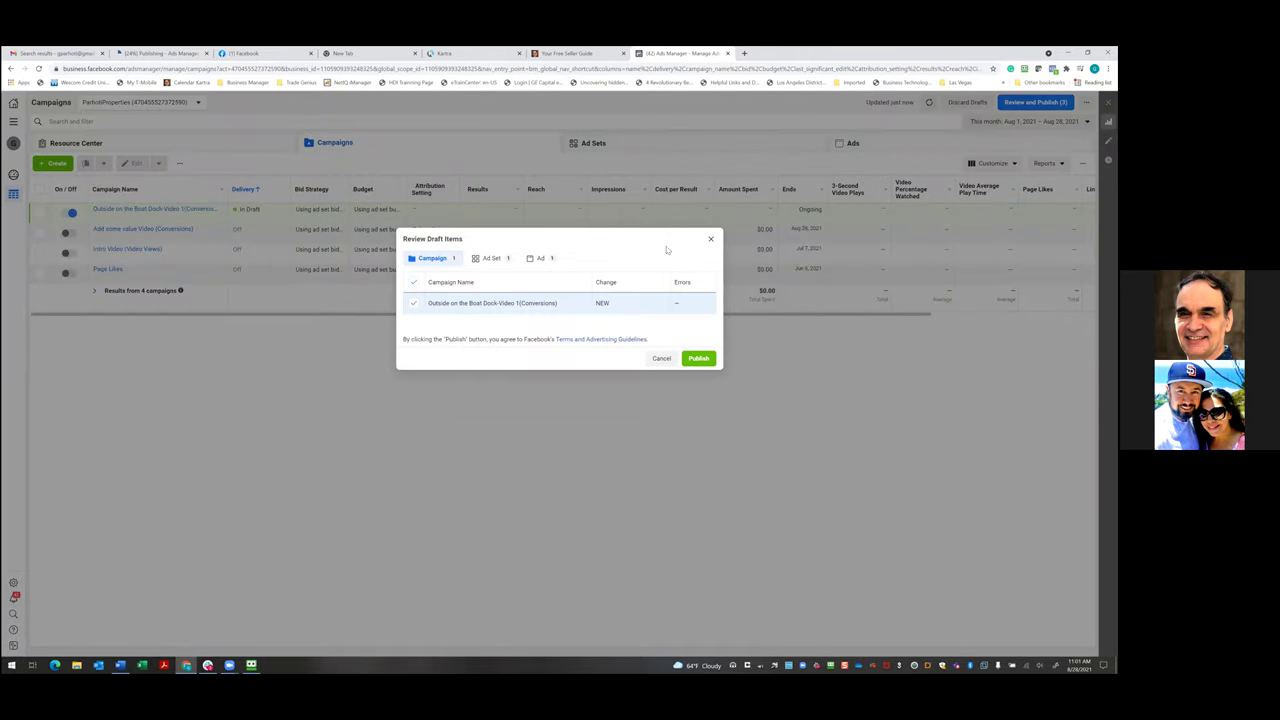
left_click(699, 359)
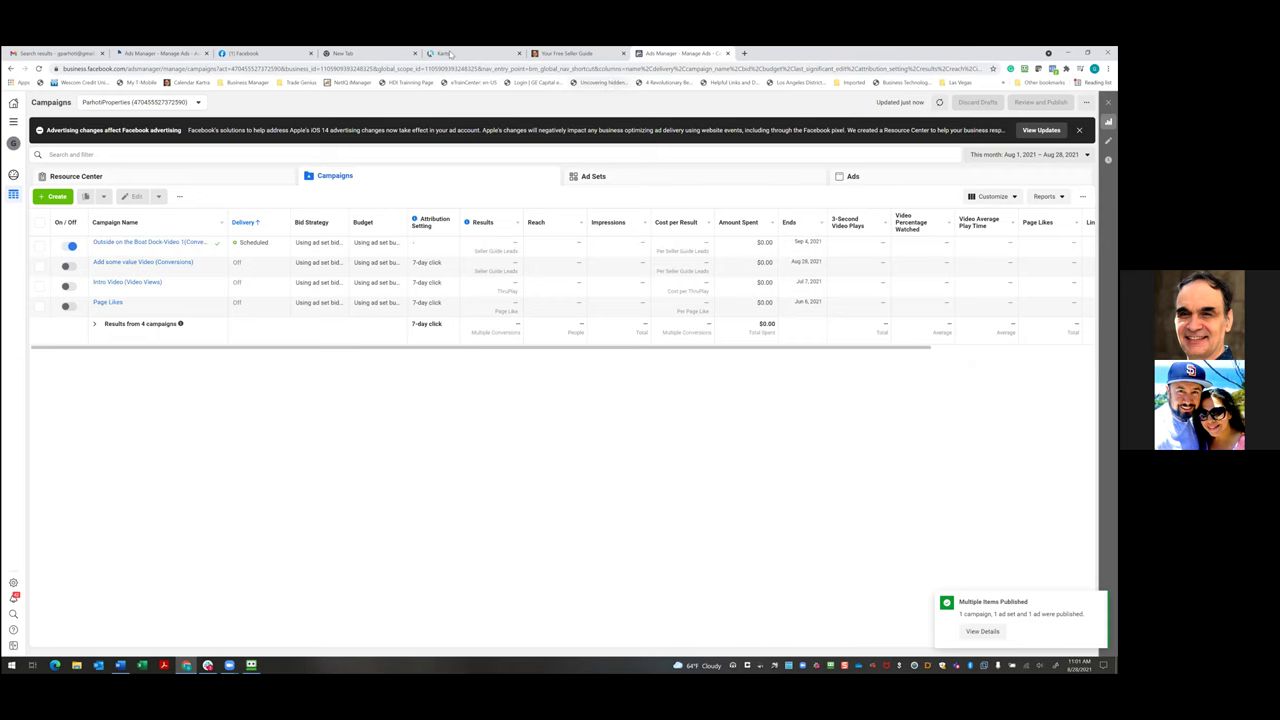
- Close the old Ads Manager tab that is still publishing and return to the campaigns list in the newer tab
key("ctrl+shift+Tab")
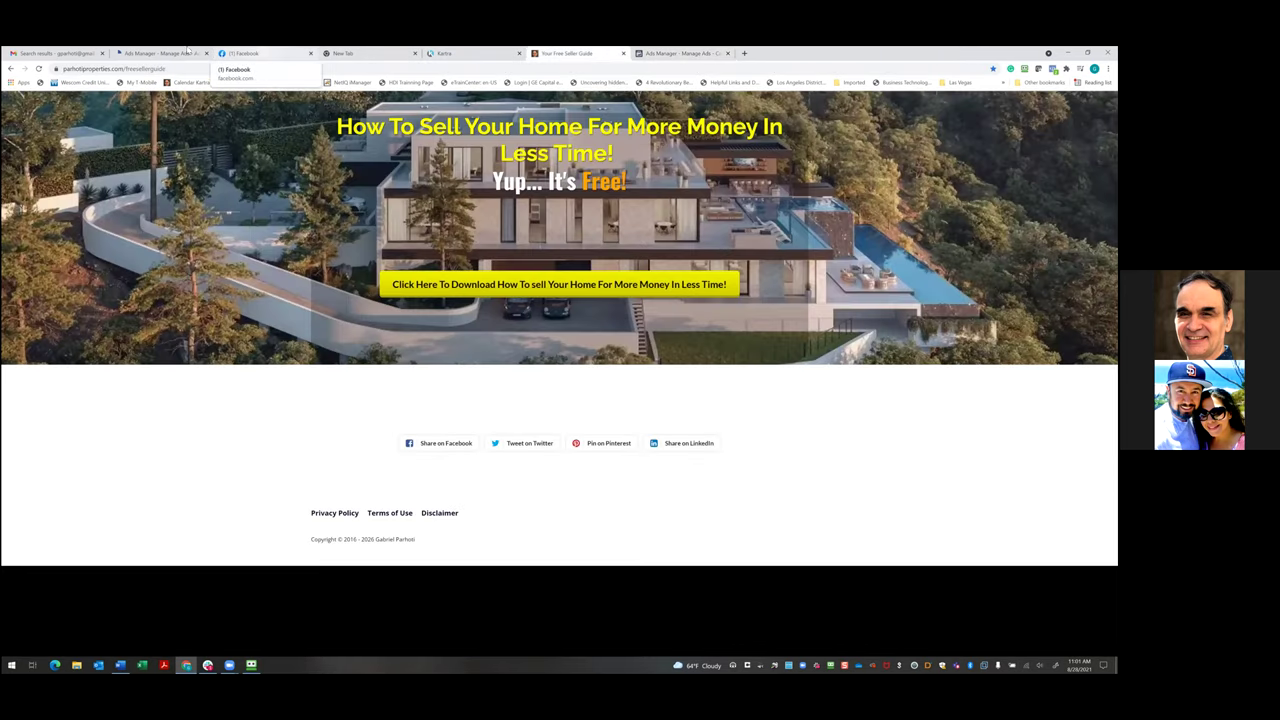
left_click(240, 53)
left_click(165, 54)
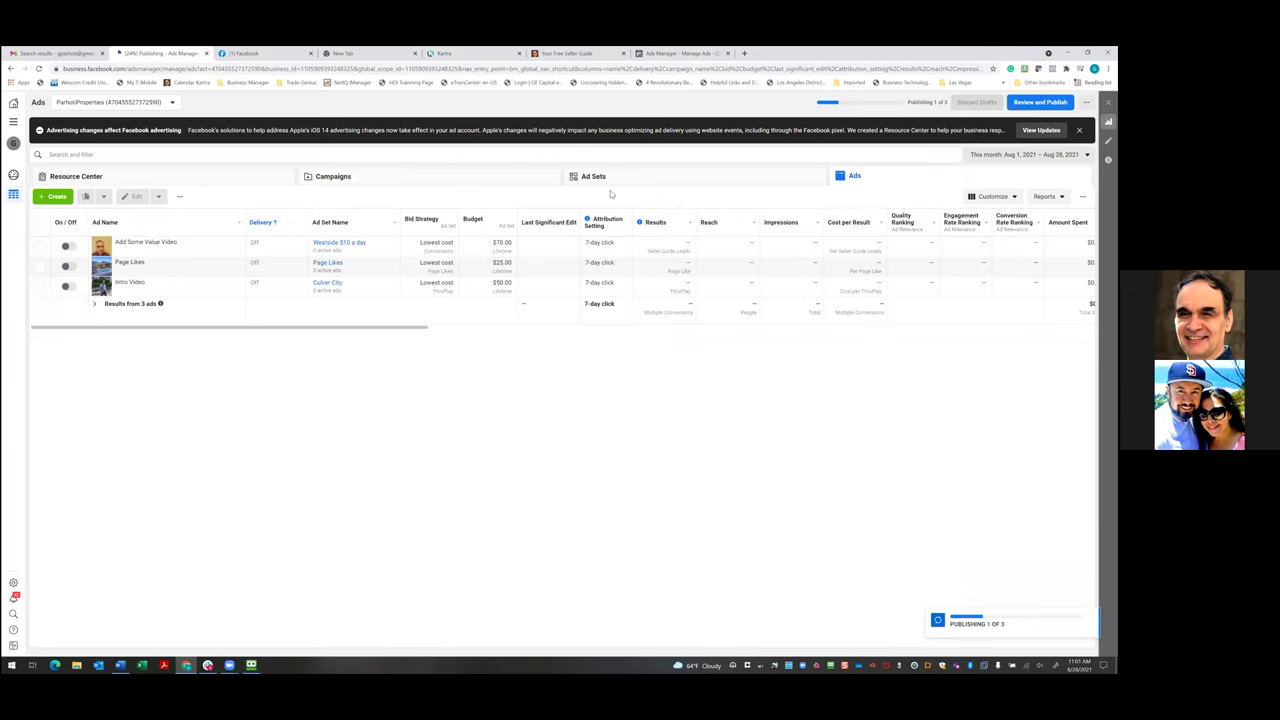
left_click(208, 53)
left_click(635, 118)
left_click(600, 55)
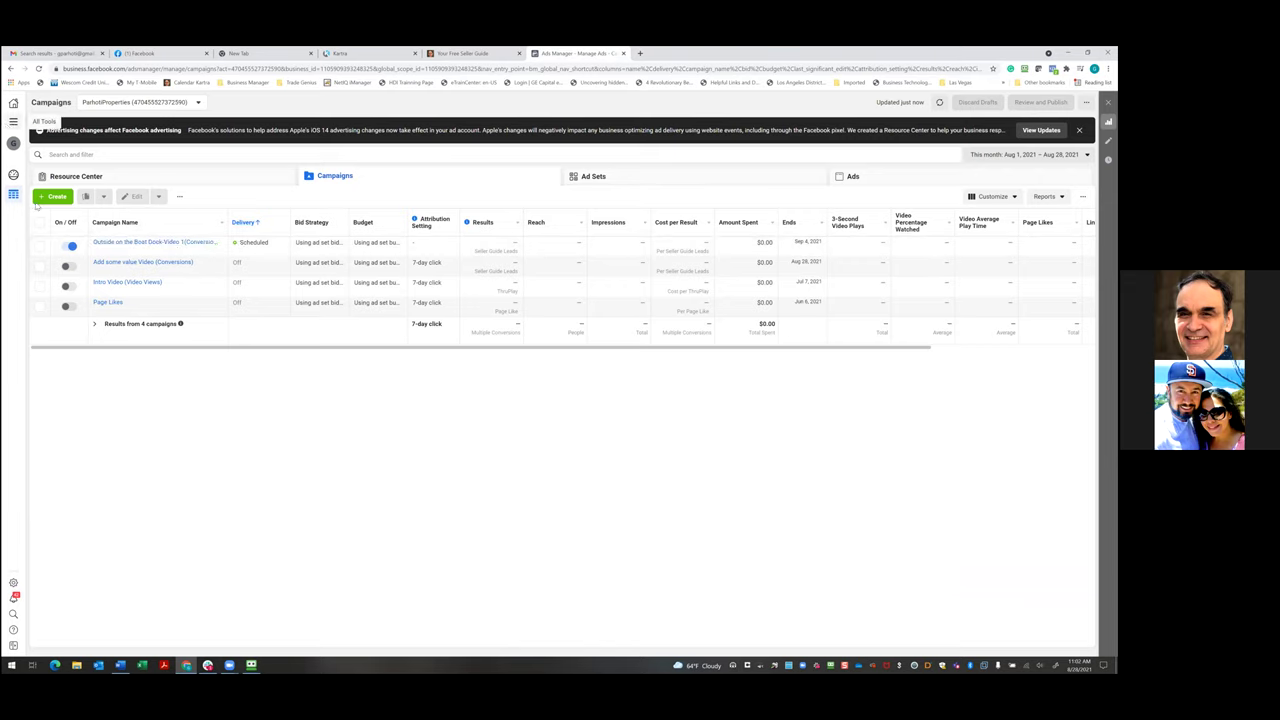
- Open the Audiences tool for the ad account from the full list of business tools
left_click(13, 121)
left_click(62, 210)
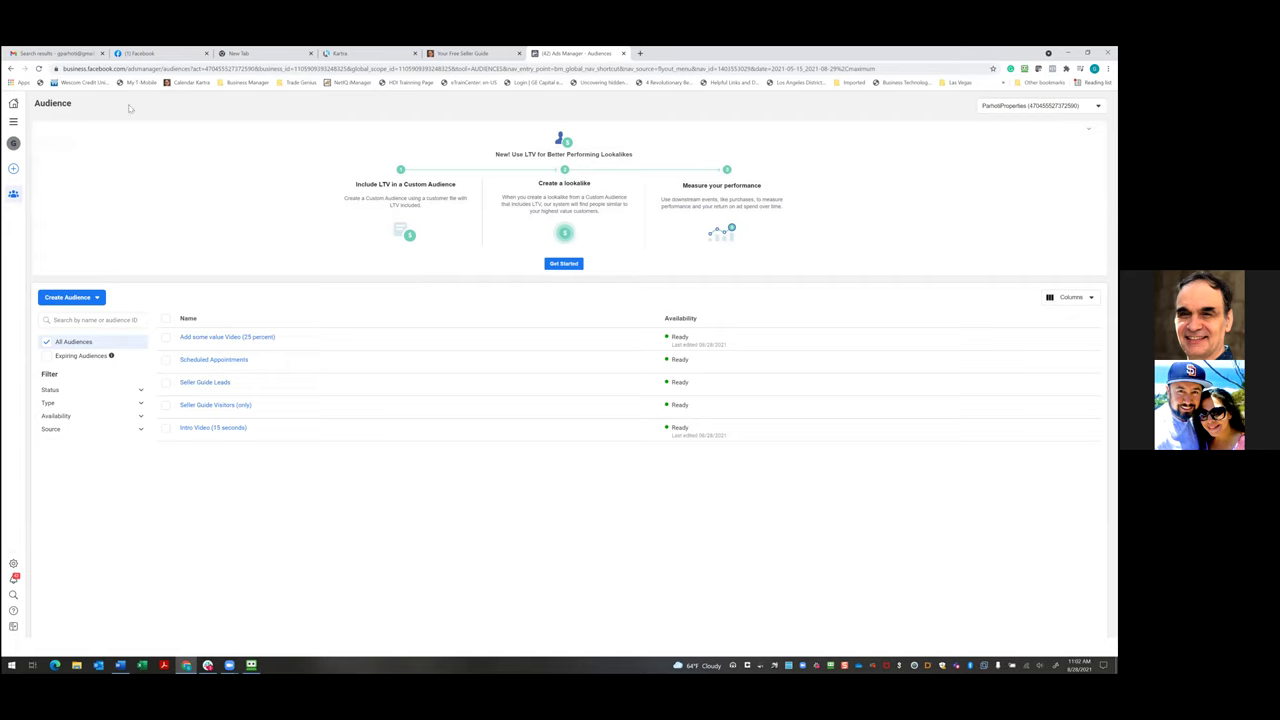
mouse_move(28, 180)
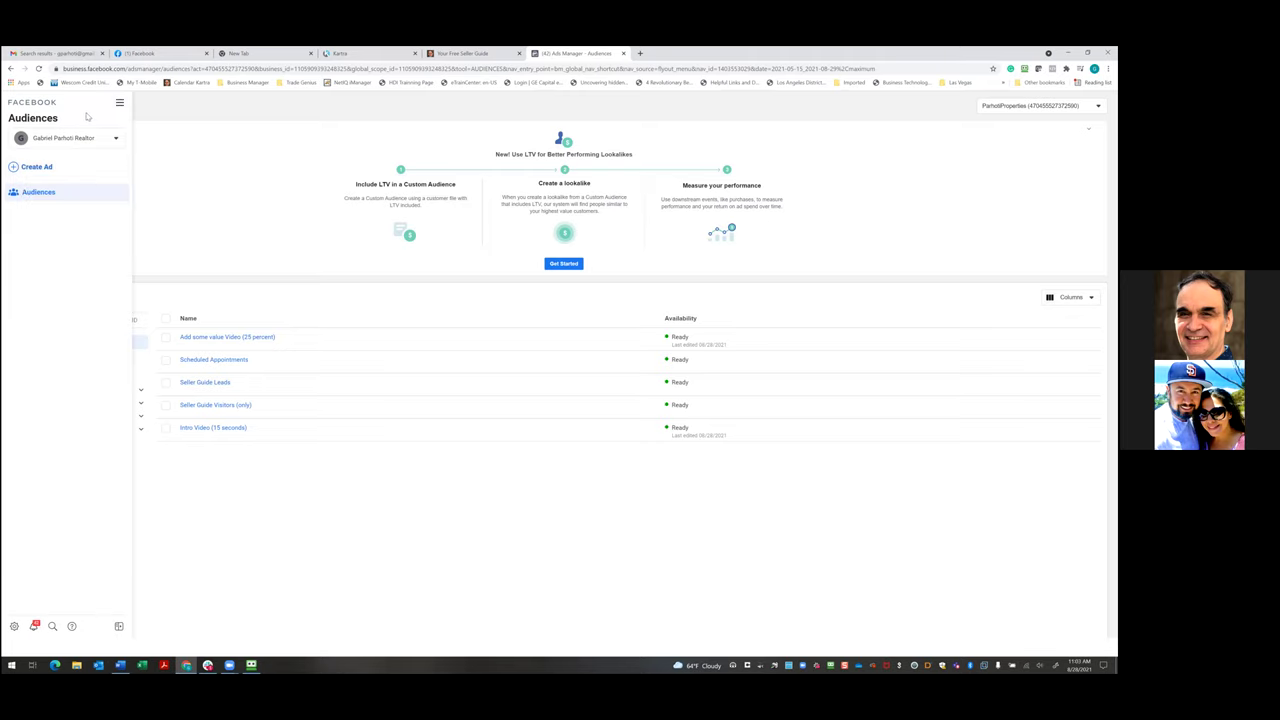
left_click(119, 103)
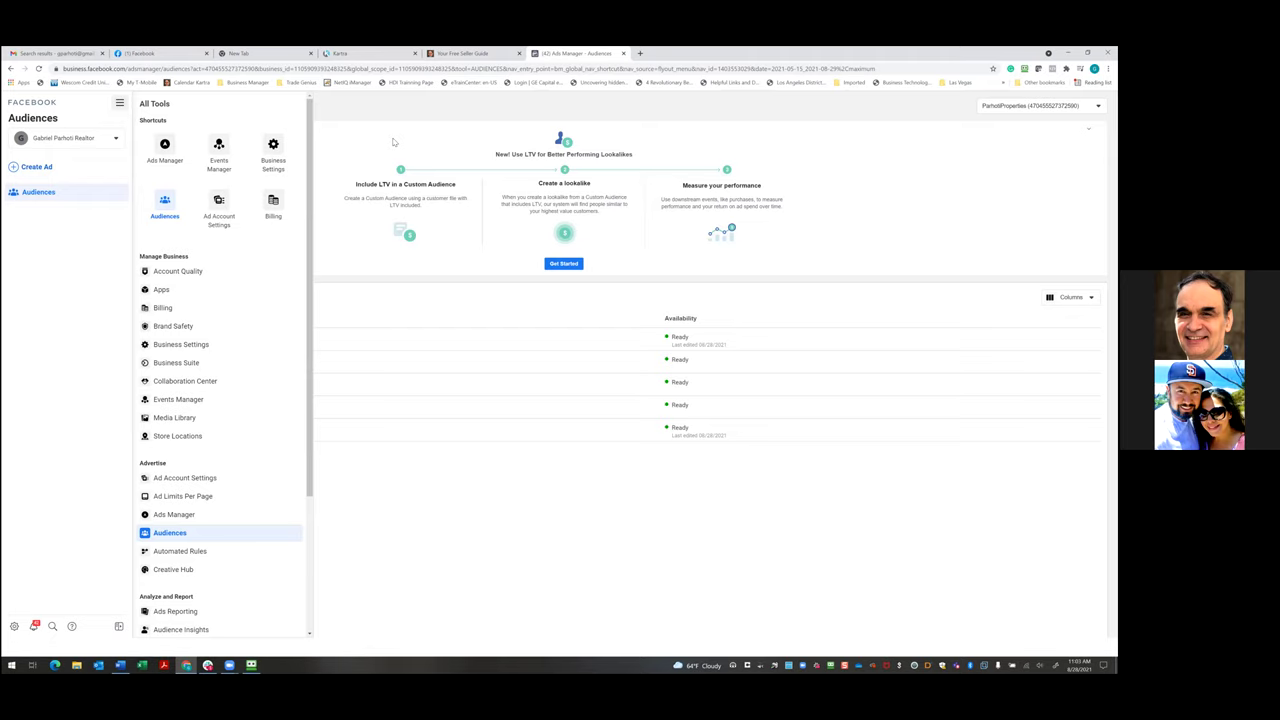
left_click(186, 536)
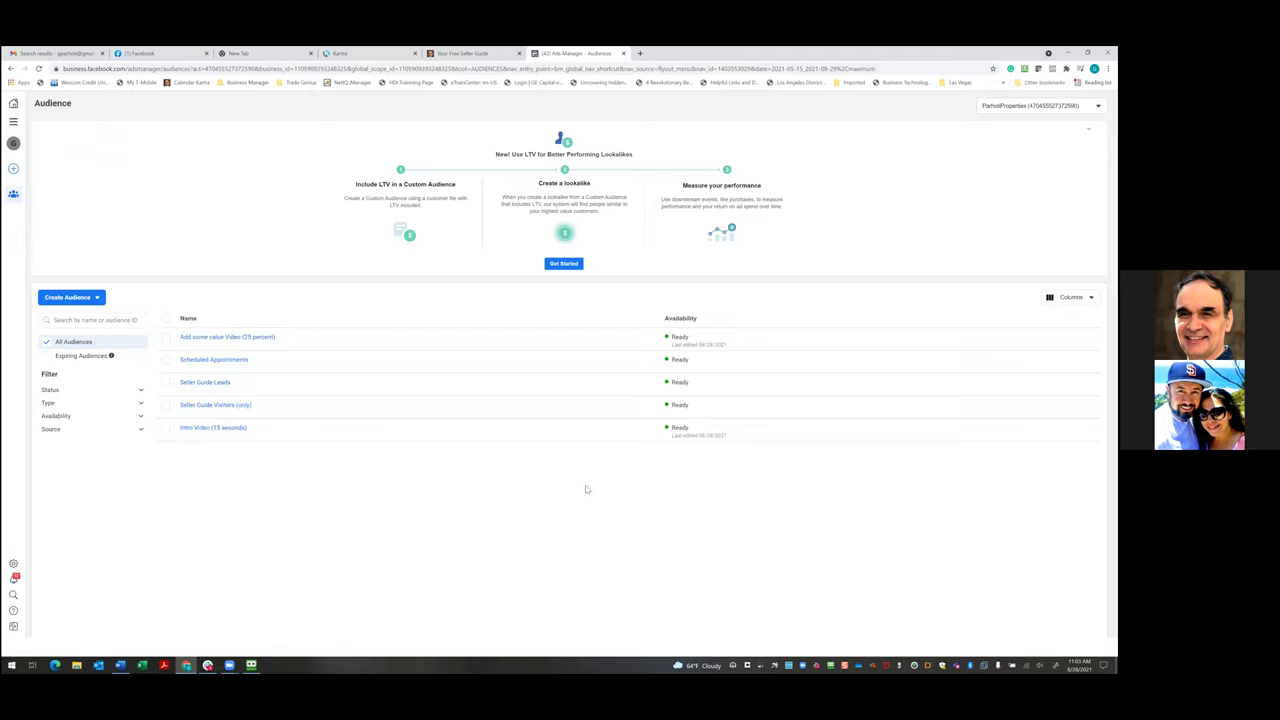
- Start a new custom audience with Video as its Facebook source
left_click(97, 299)
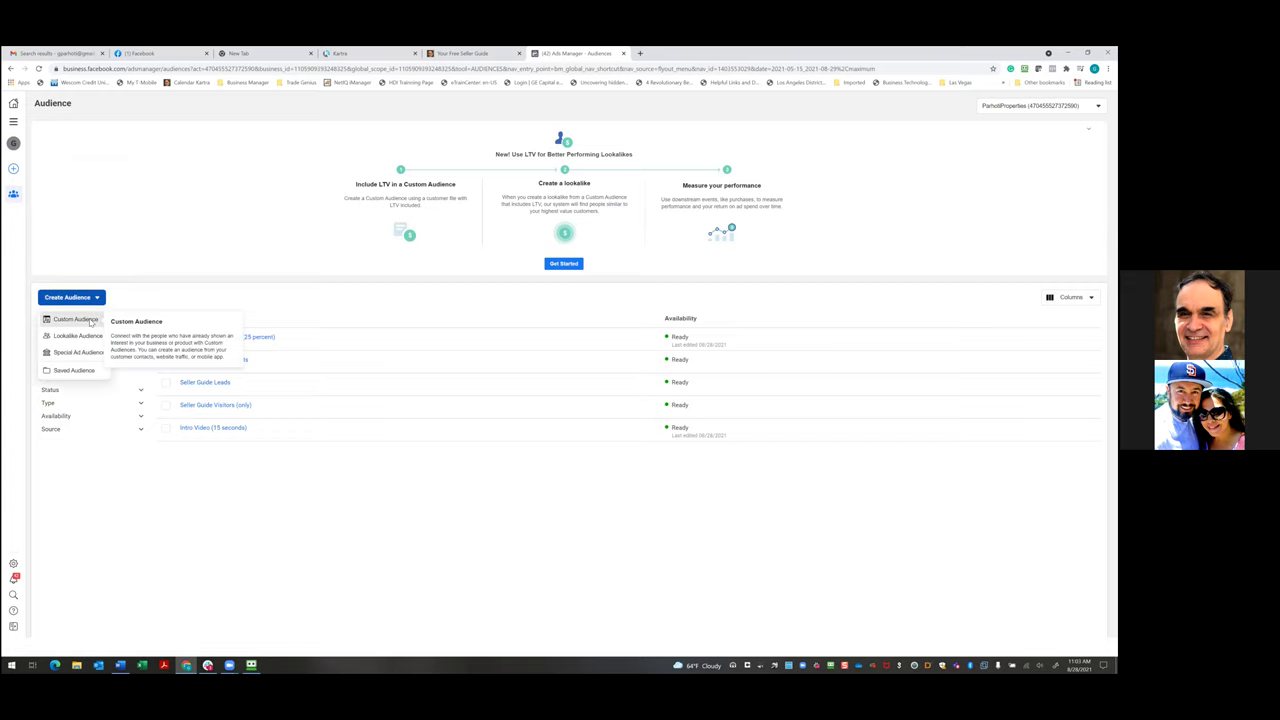
left_click(76, 319)
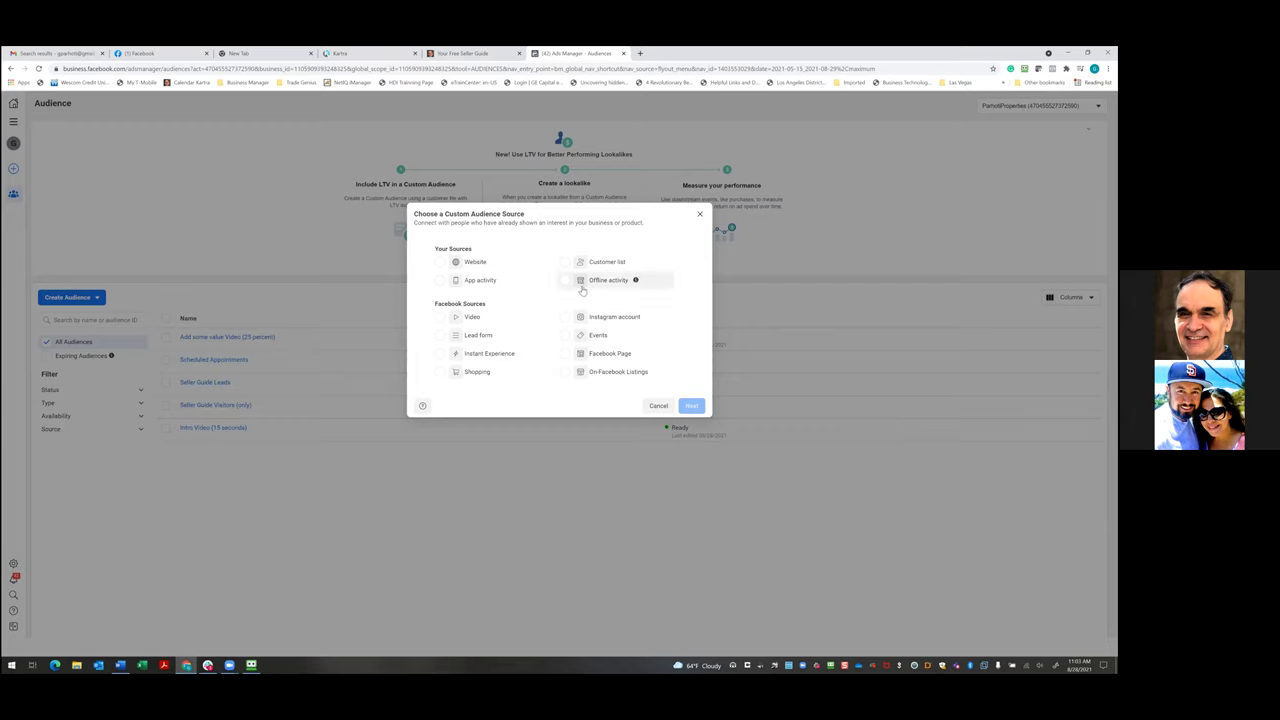
left_click(440, 318)
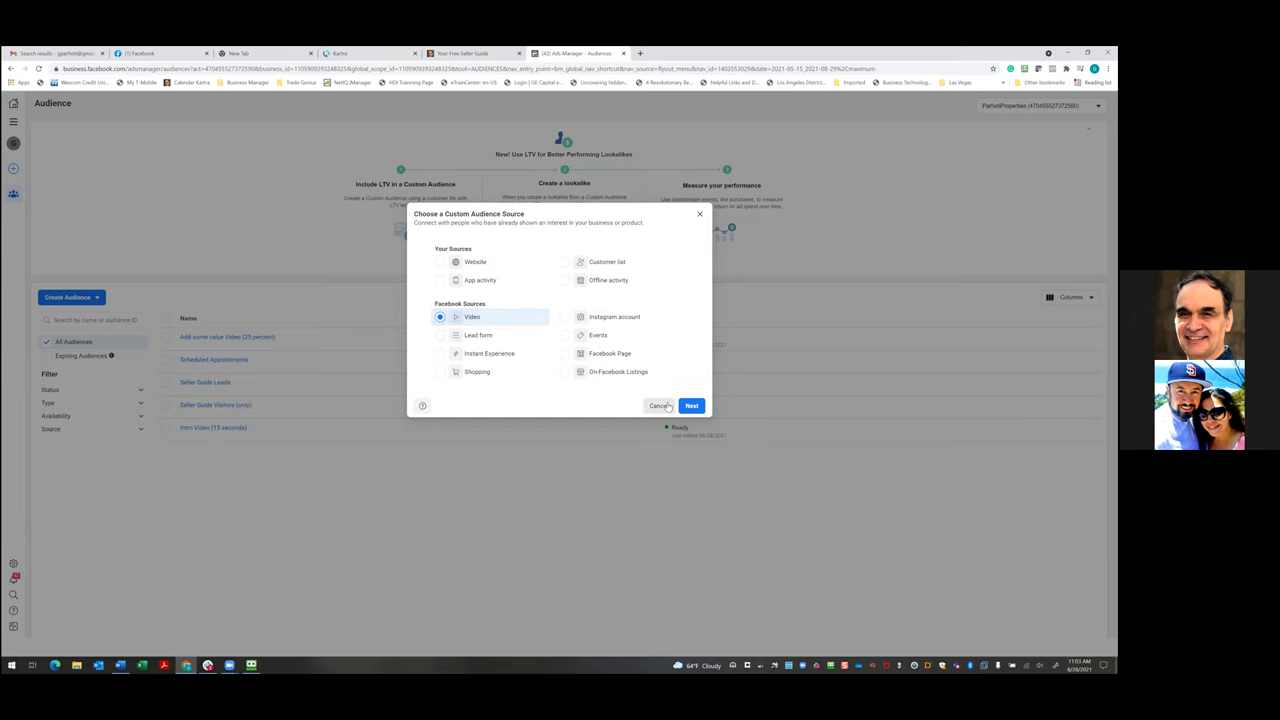
left_click(692, 406)
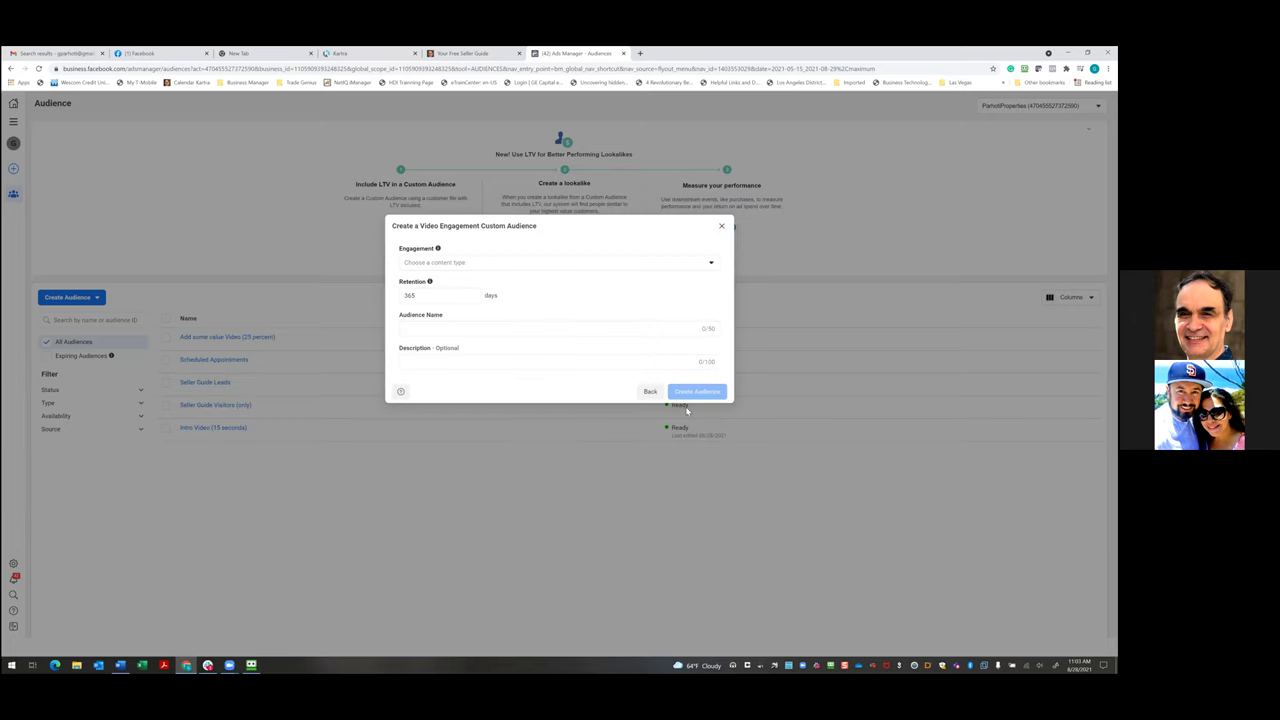
- Target people who completed or viewed at least 15 seconds (ThruPlay) of the Free 2021 Sellers Guide video uploaded Aug 28, 2021
left_click(707, 264)
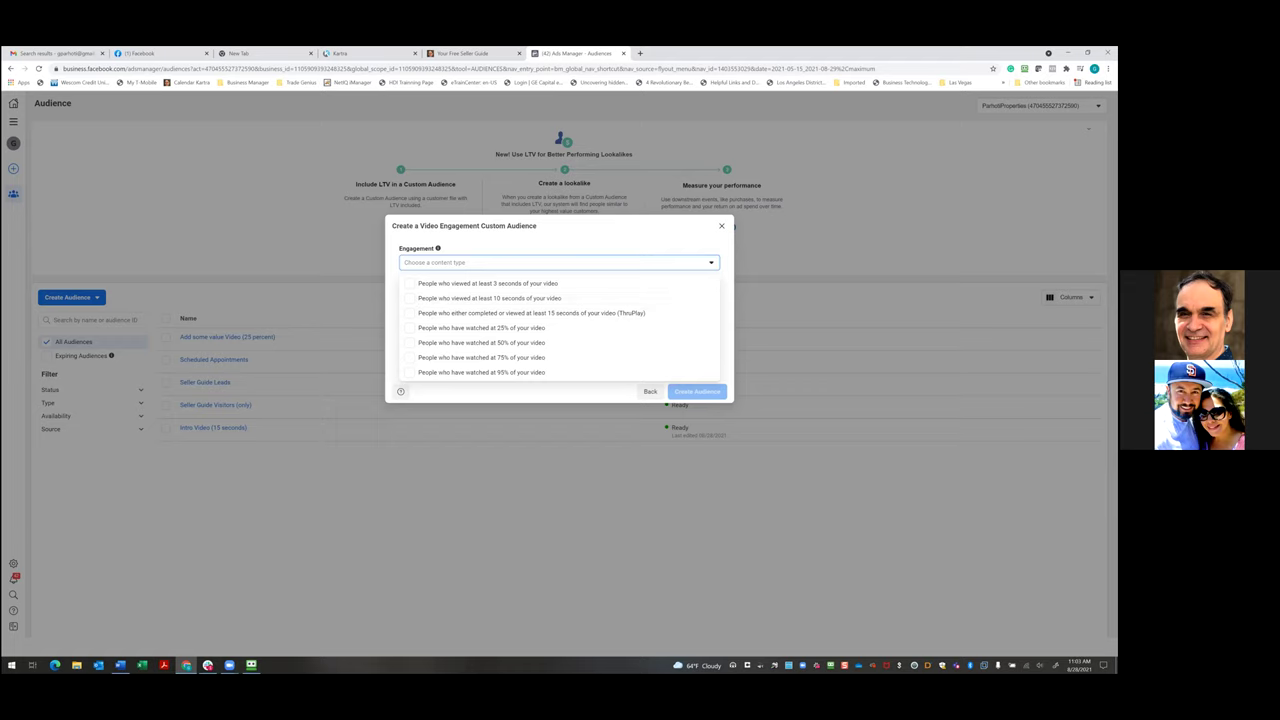
left_click(410, 315)
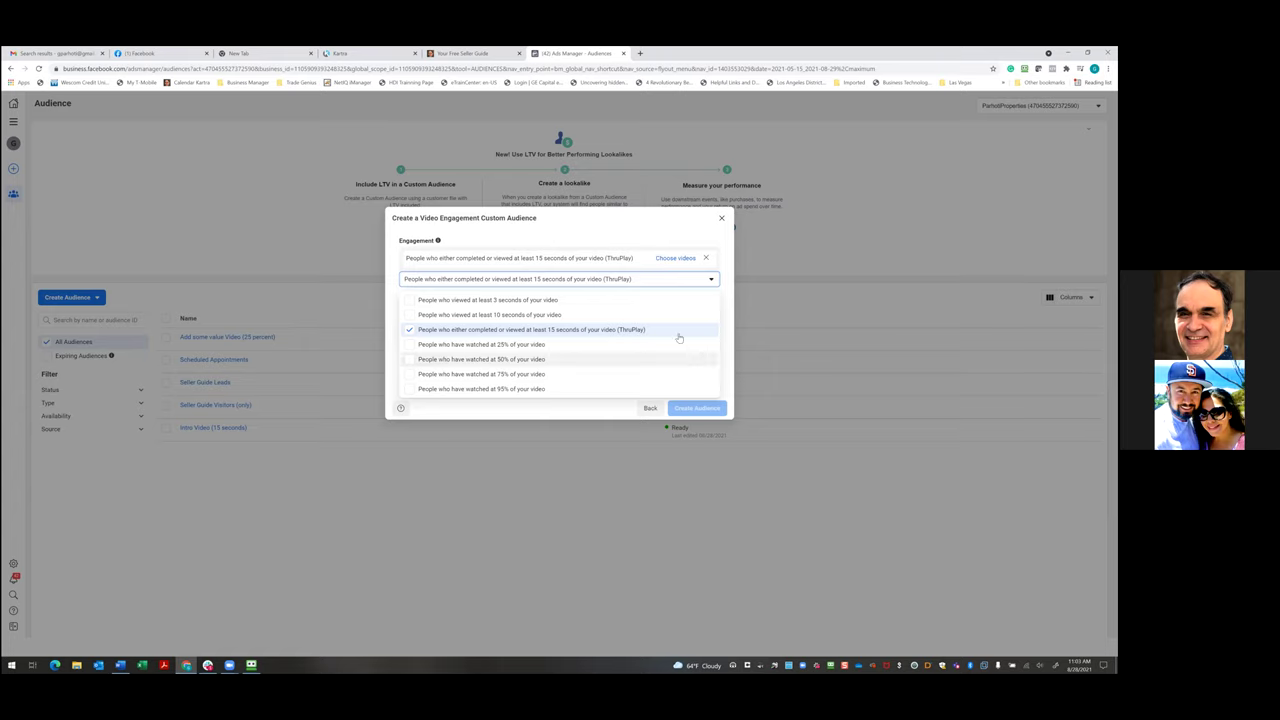
left_click(675, 259)
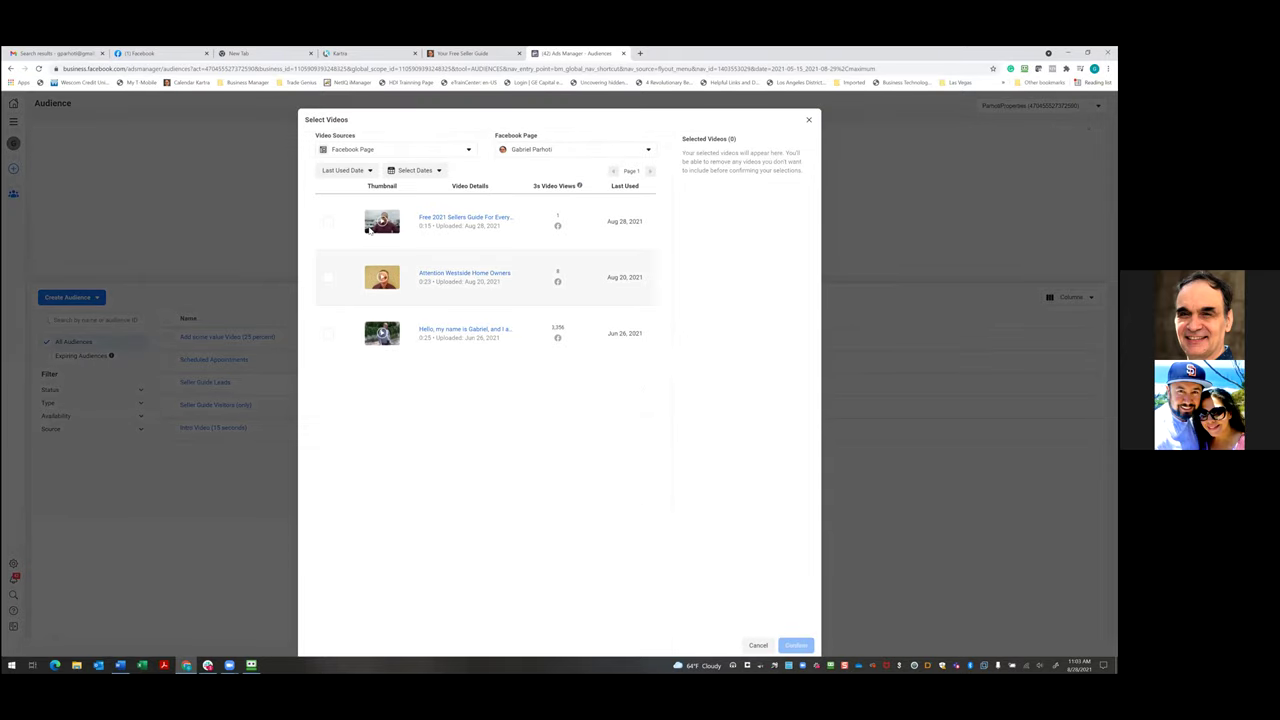
left_click(328, 221)
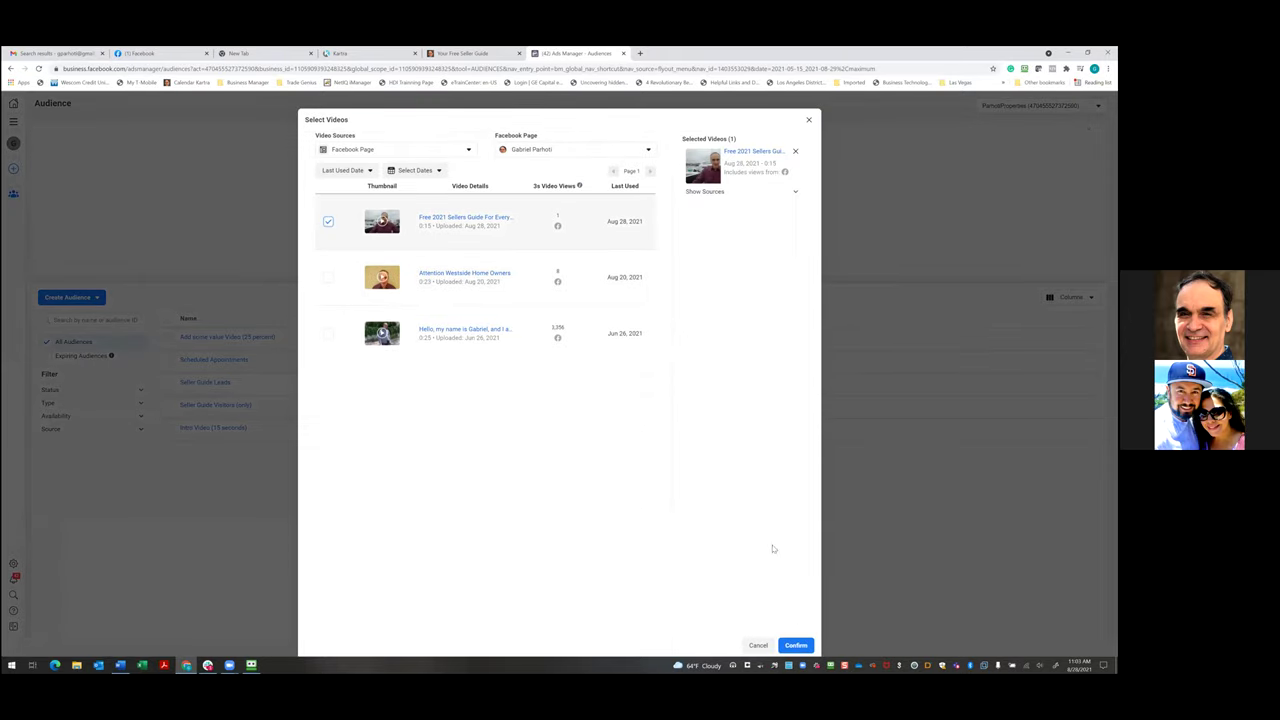
left_click(797, 645)
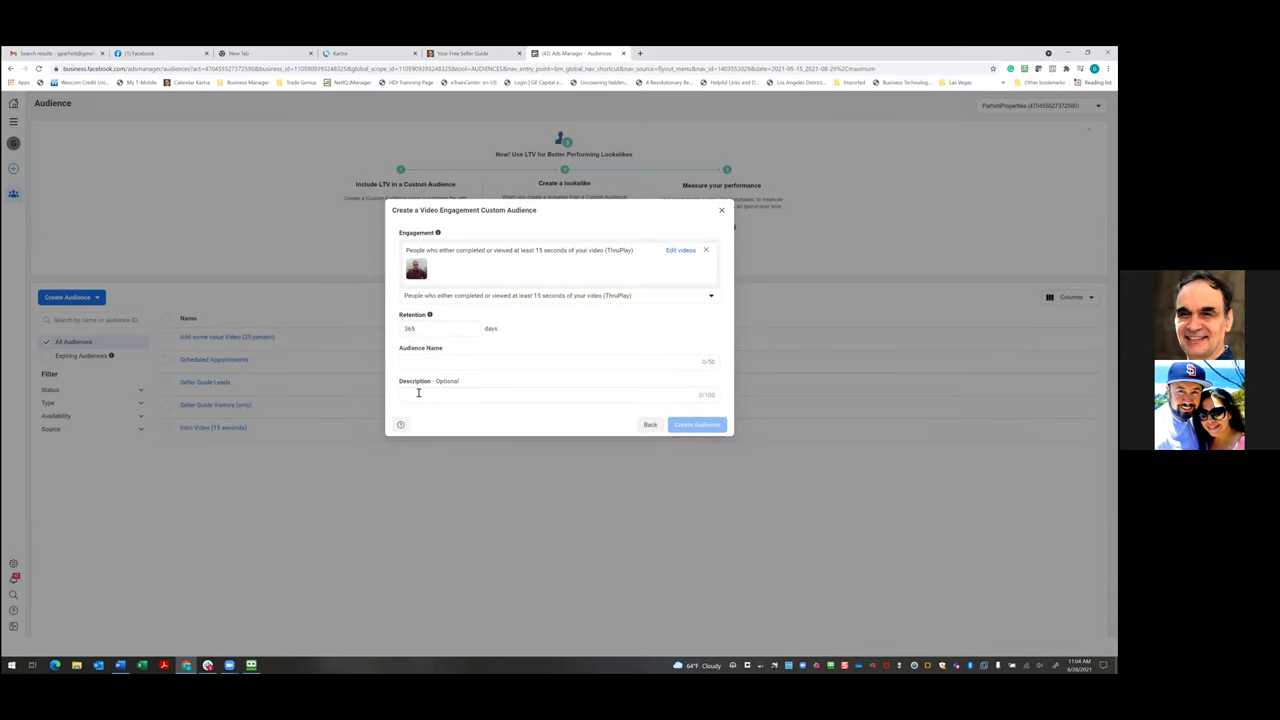
- Name the custom audience Outside on Boat Dock Video (15 seconds)
left_click(428, 381)
left_click(432, 362)
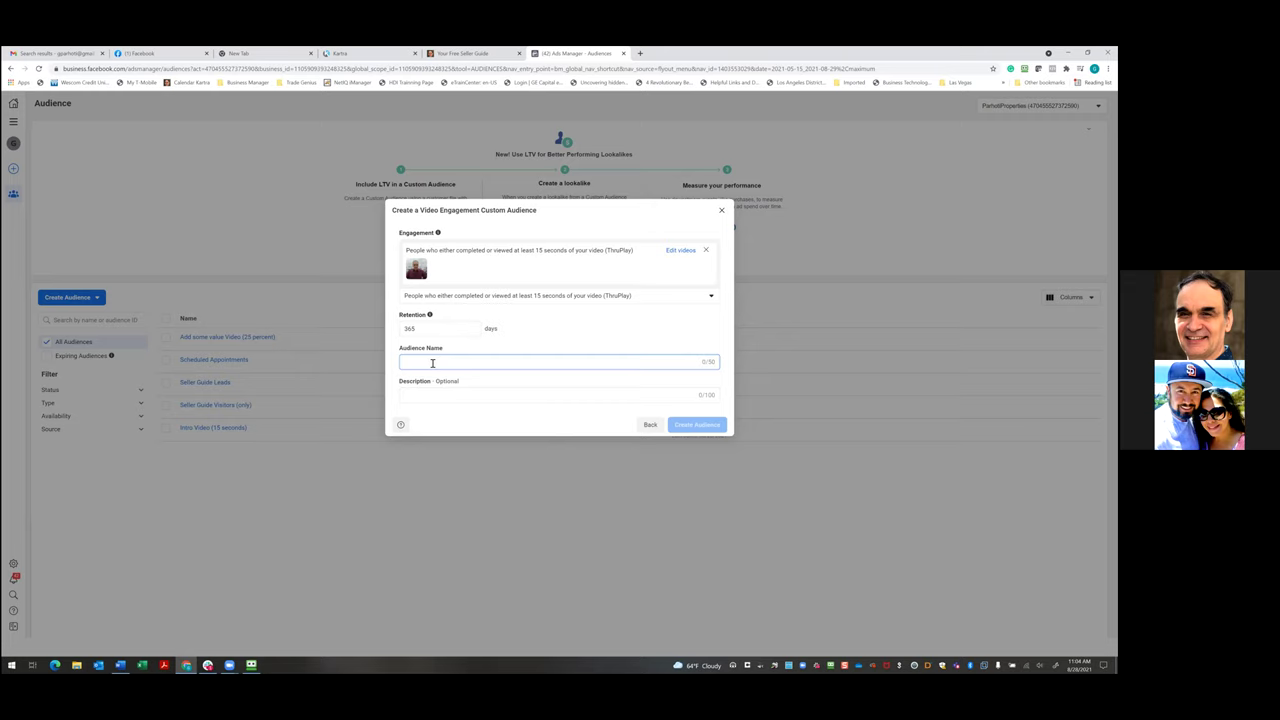
type("Sutside ")
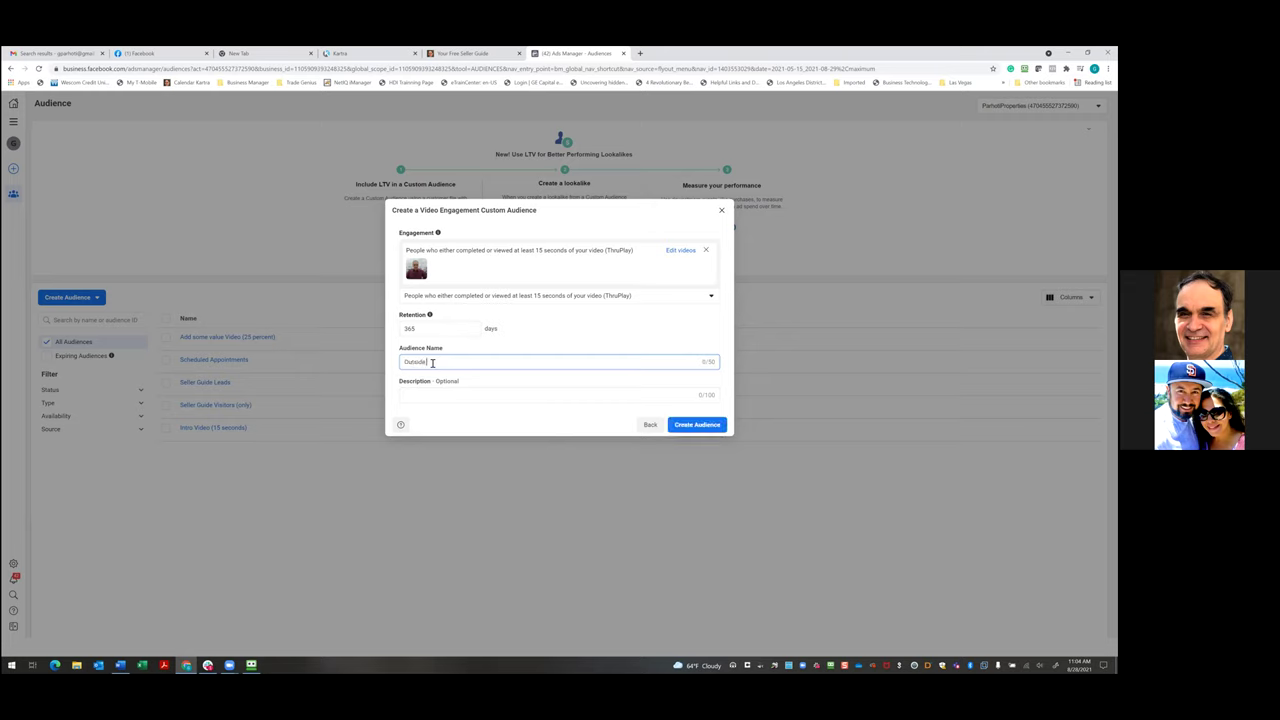
type("of Bo")
type("at Dock Video (15")
- Set the audience retention to 60 days, create the custom audience and finish the dialog
left_click(458, 327)
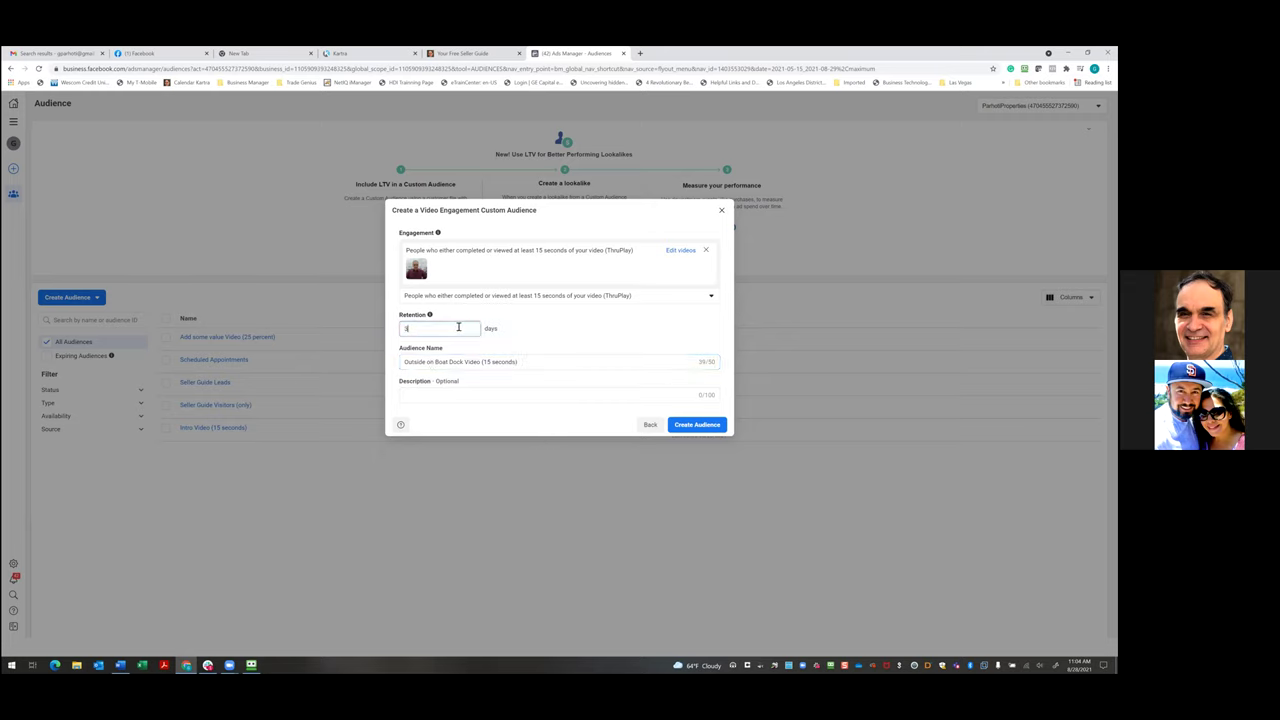
key("BackSpace")
type("60")
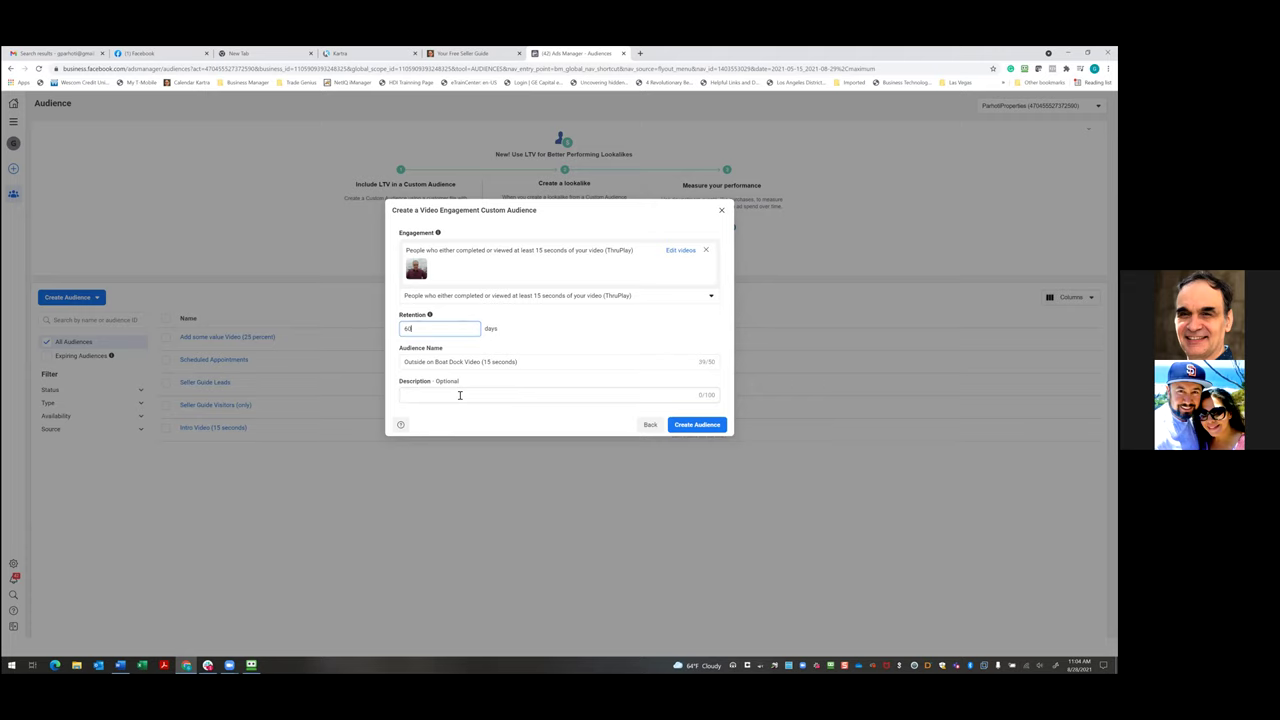
left_click(697, 425)
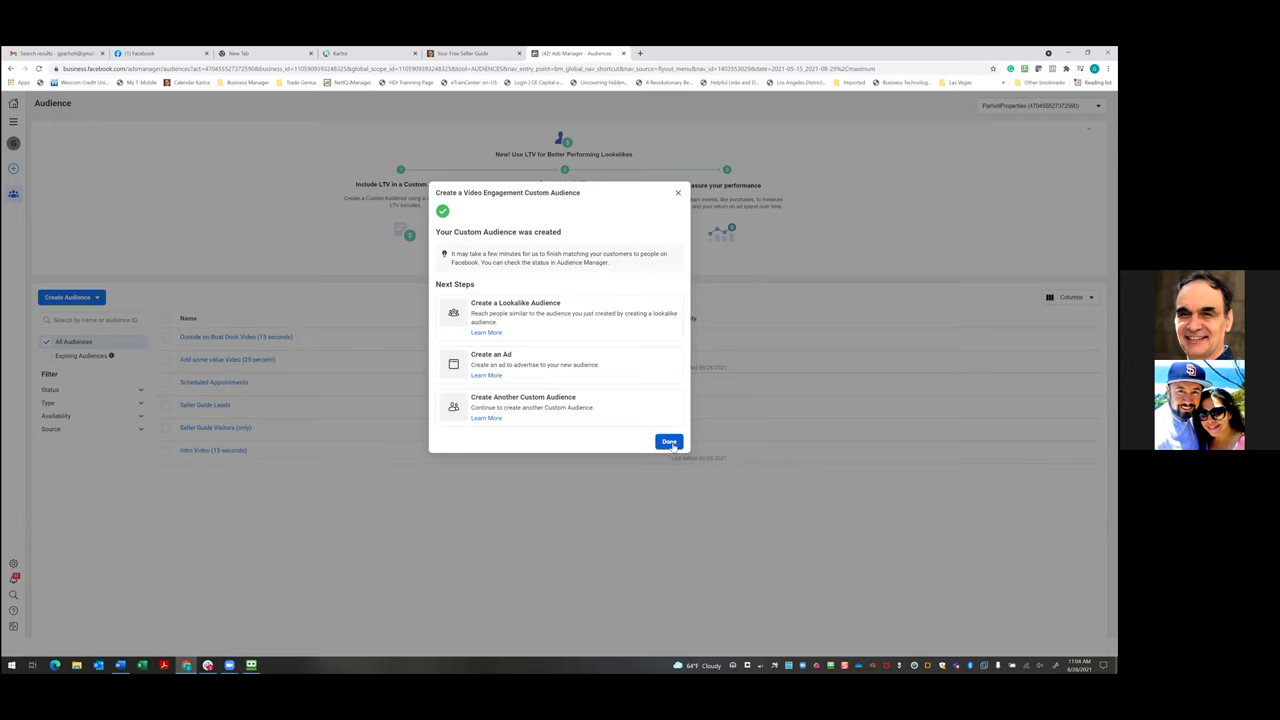
left_click(672, 444)
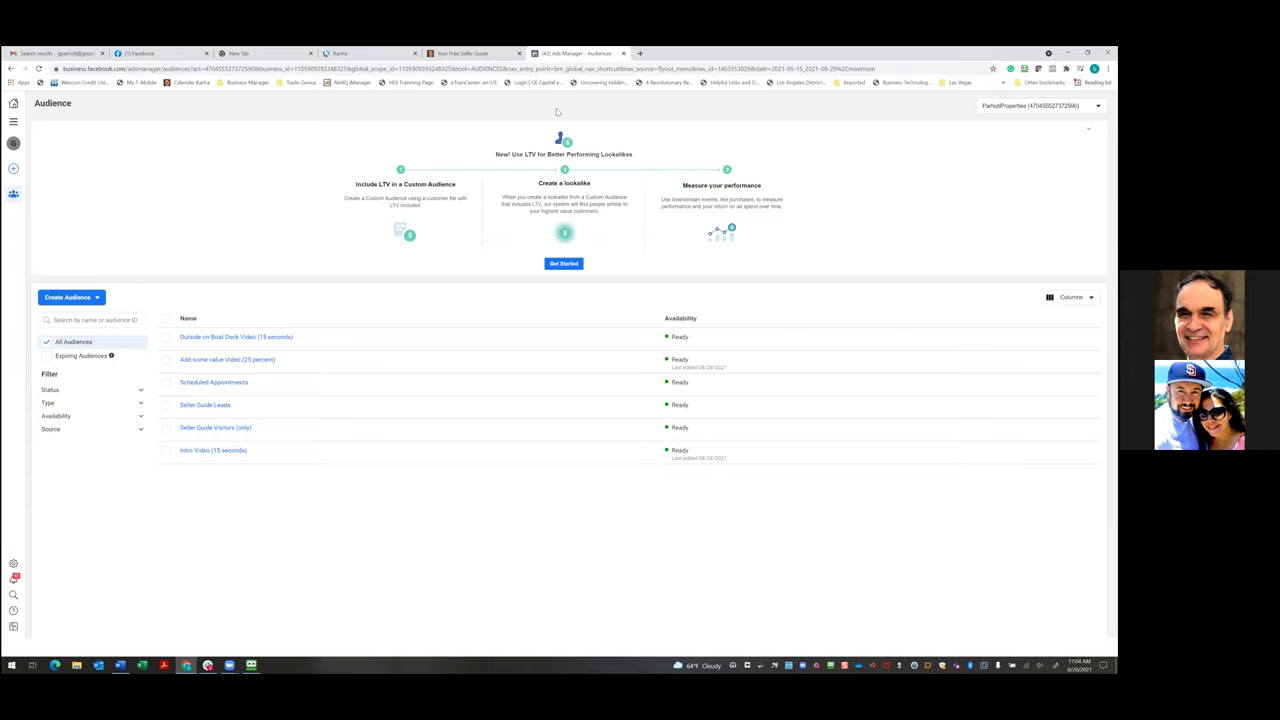
- Return to Ads Manager and review the ad set and ad of the Outside on the Boat Dock campaign
left_click(14, 121)
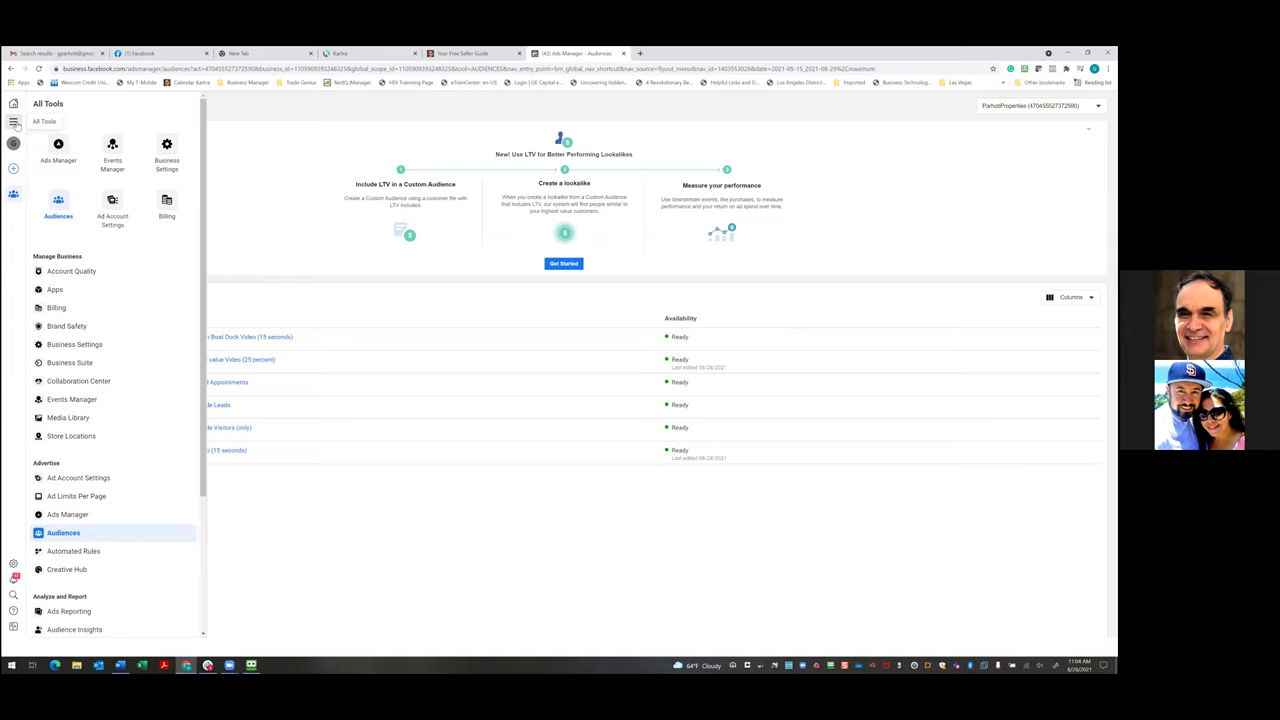
left_click(58, 150)
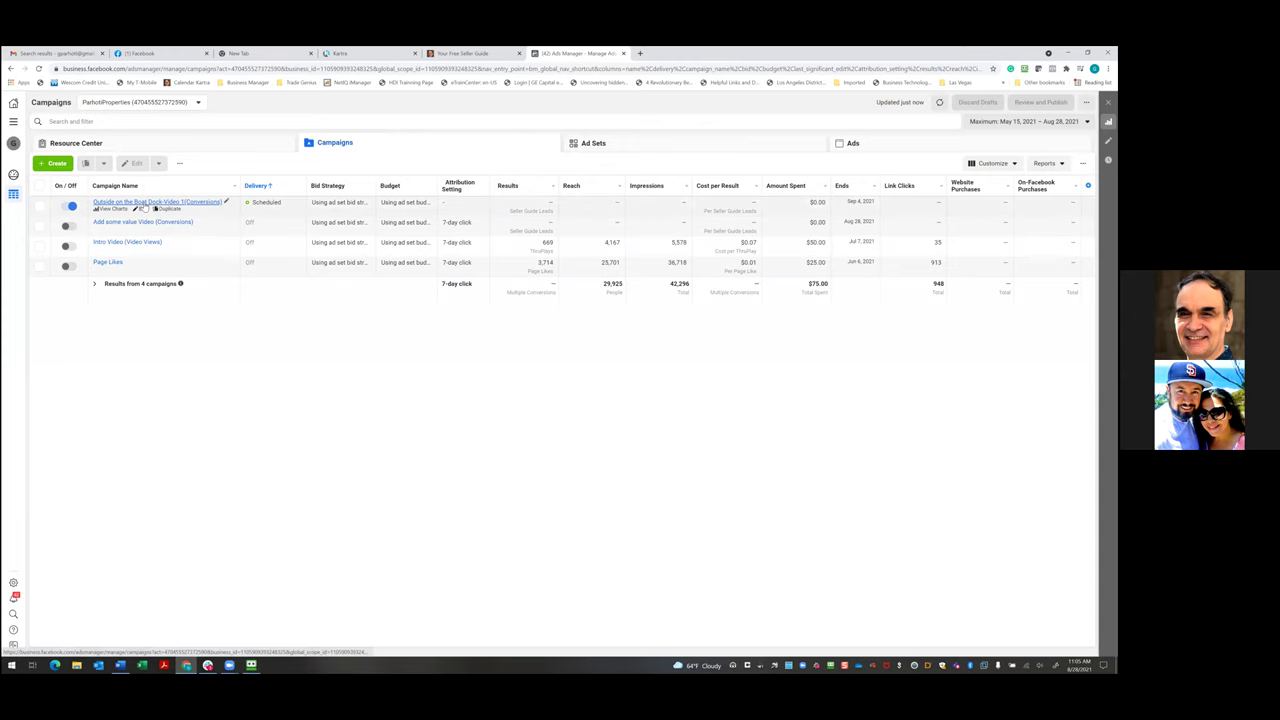
left_click(40, 207)
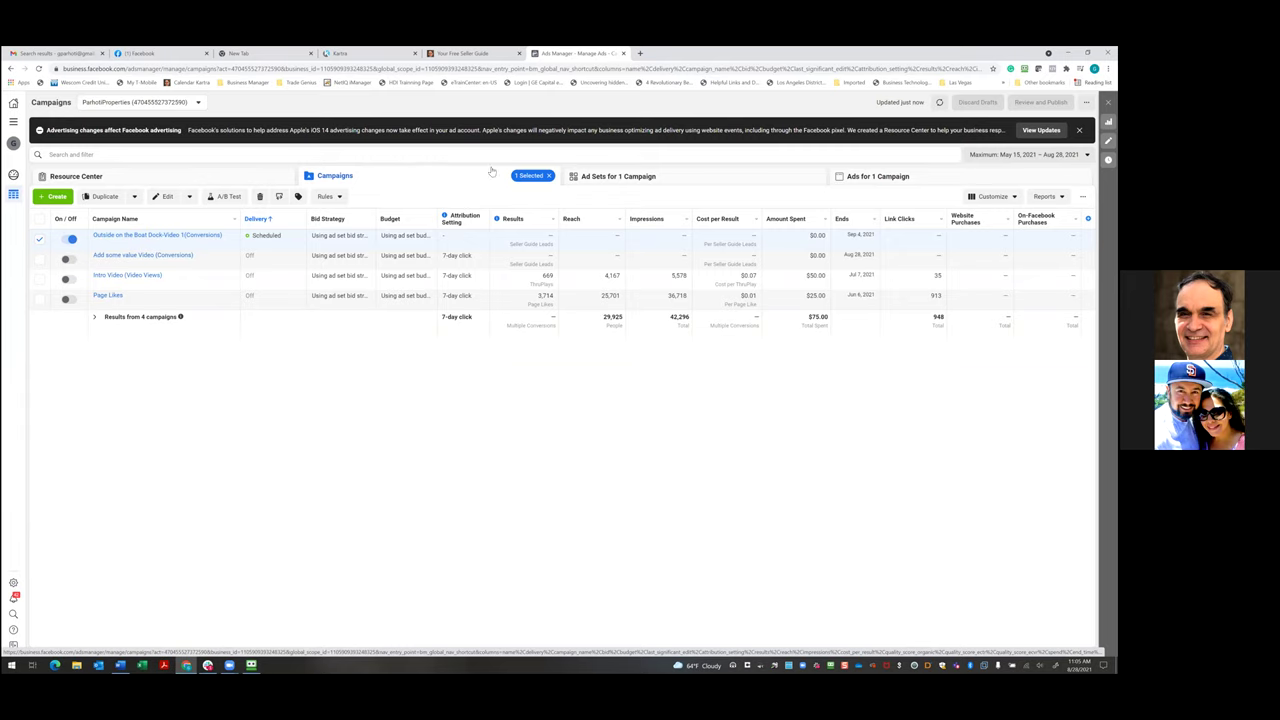
left_click(643, 177)
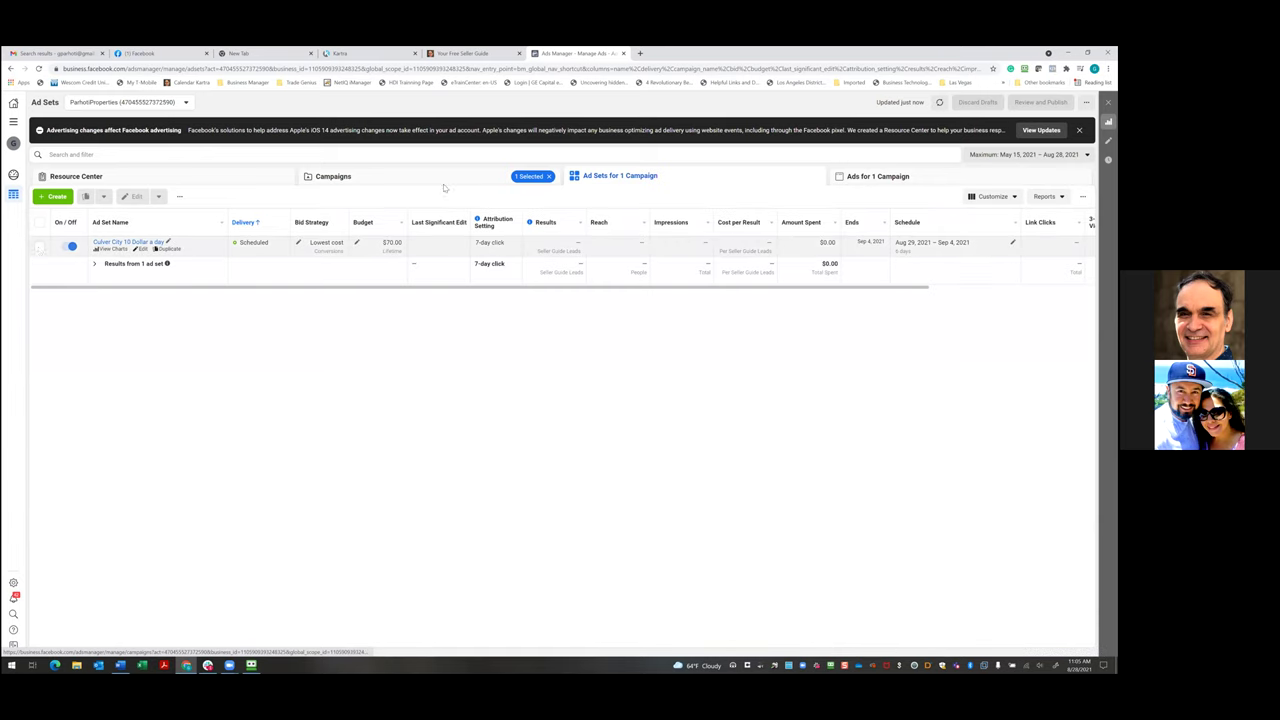
left_click(928, 182)
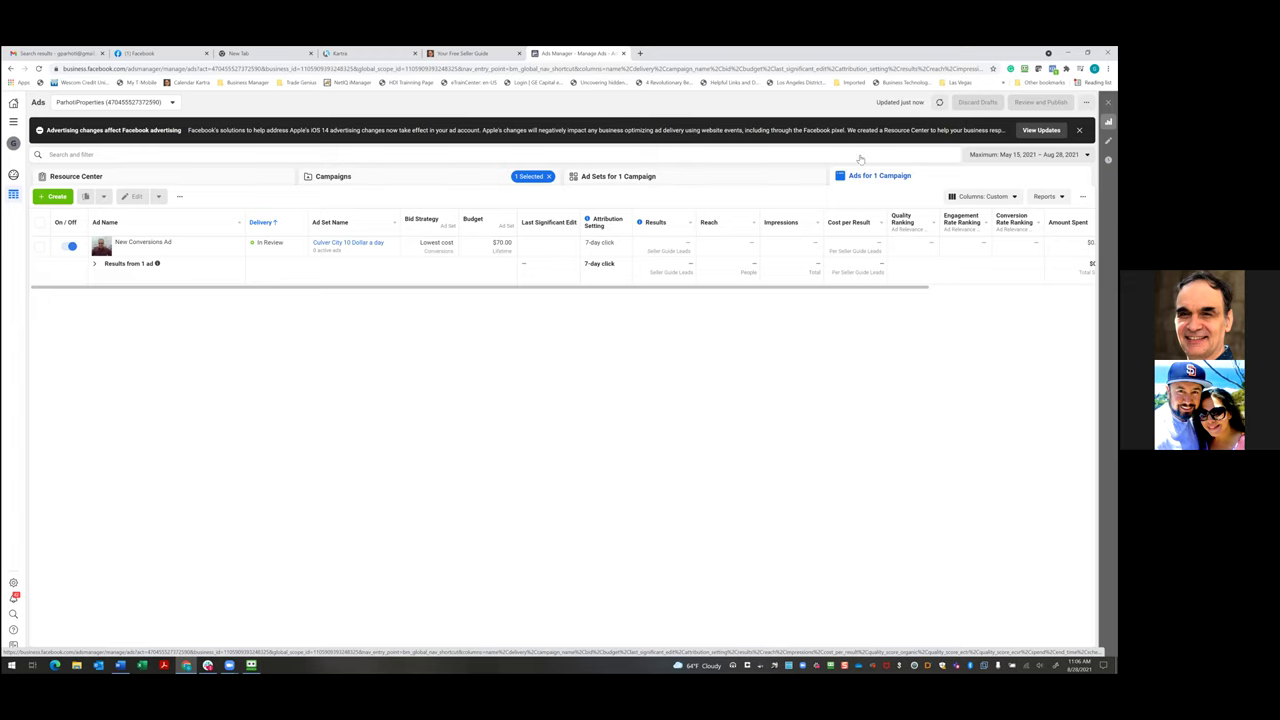
- Switch to Kartra and close the Publish page dialog to return to the pages list
left_click(380, 58)
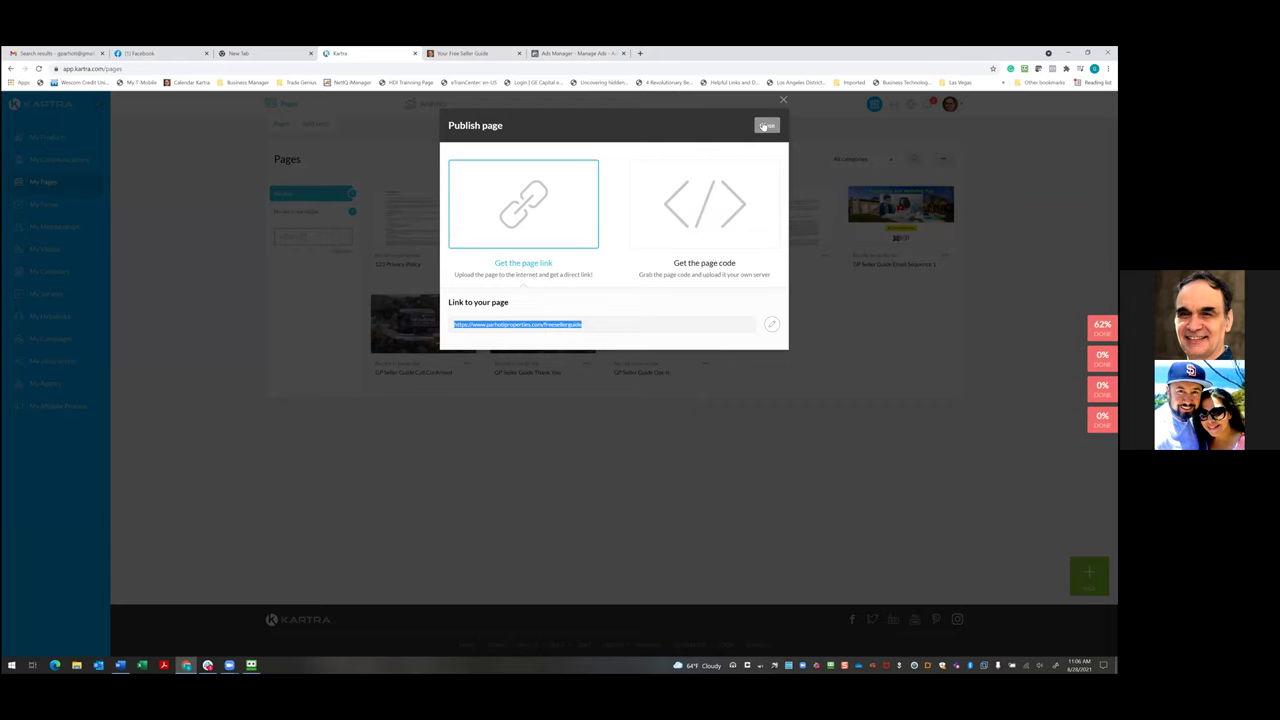
left_click(765, 126)
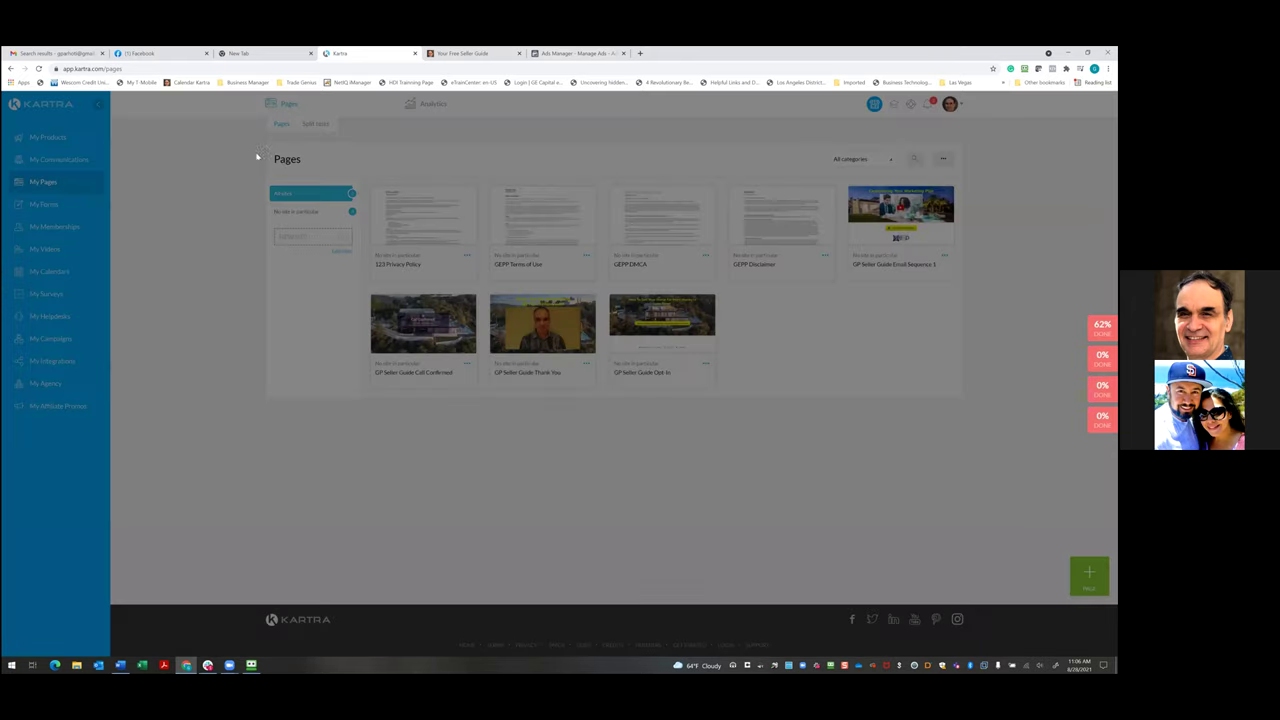